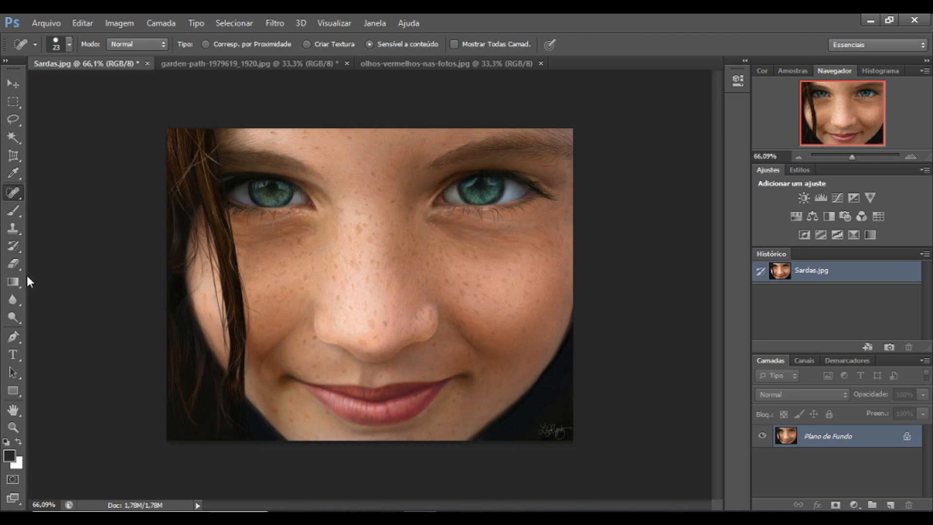
- Show the group of healing tools and fit the whole portrait to the window
{"action": "right_click", "coordinate": [16, 197]}
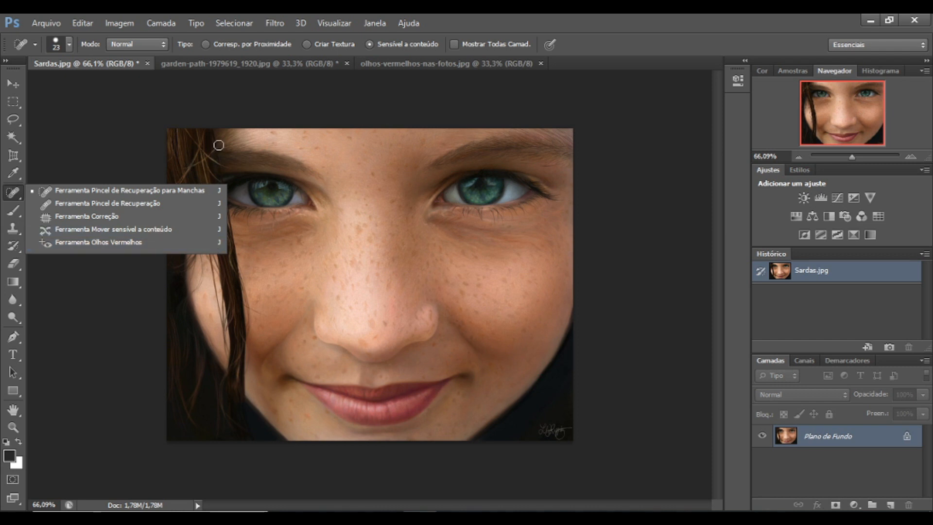
{"action": "left_click", "coordinate": [240, 113]}
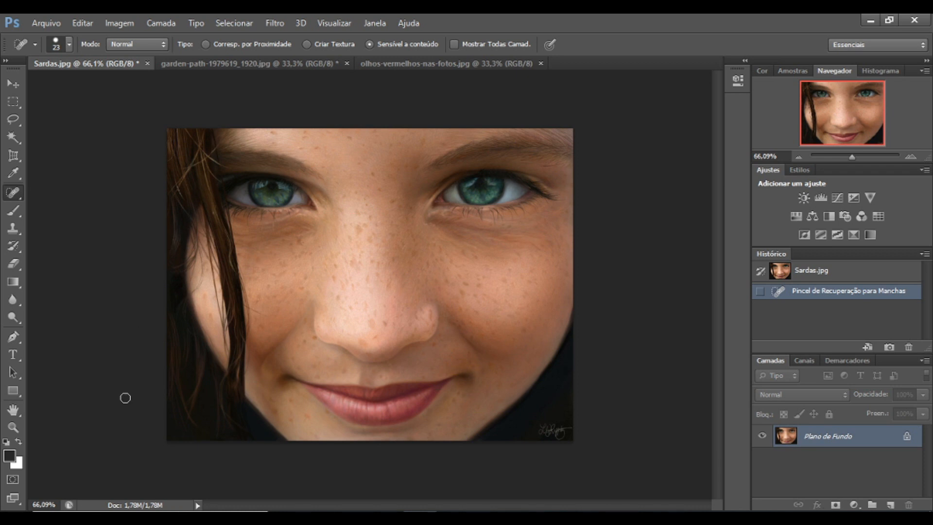
{"action": "key", "text": "ctrl+0"}
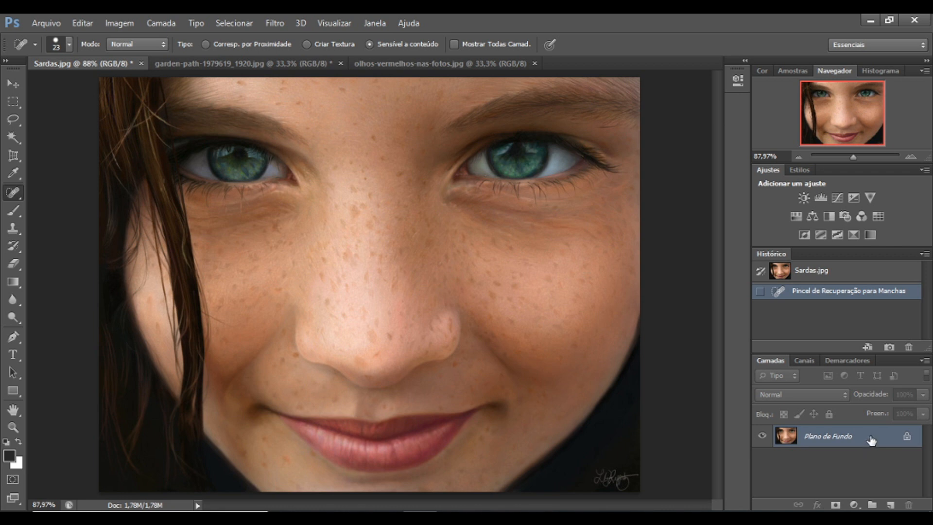
- Duplicate the Plano de Fundo layer and delete the copy
{"action": "left_click_drag", "start_coordinate": [871, 440], "coordinate": [890, 505]}
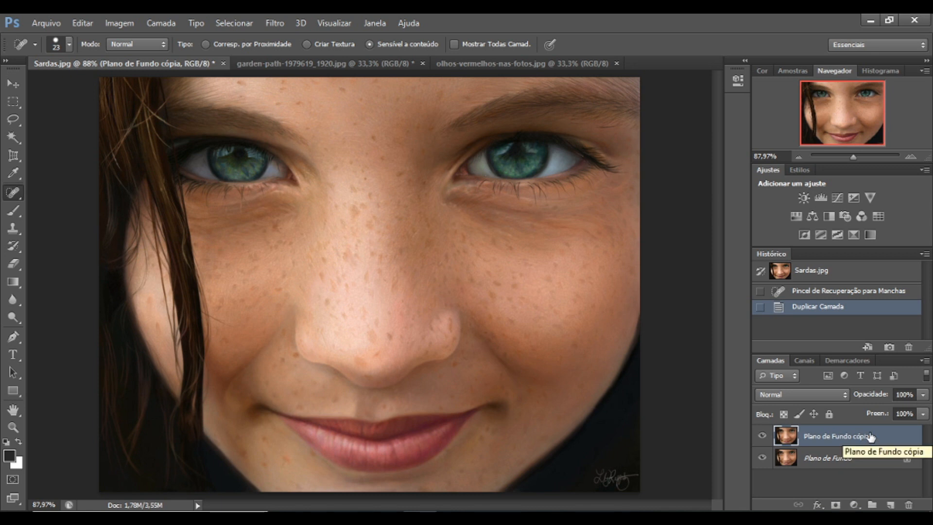
{"action": "left_click_drag", "start_coordinate": [869, 436], "coordinate": [909, 504]}
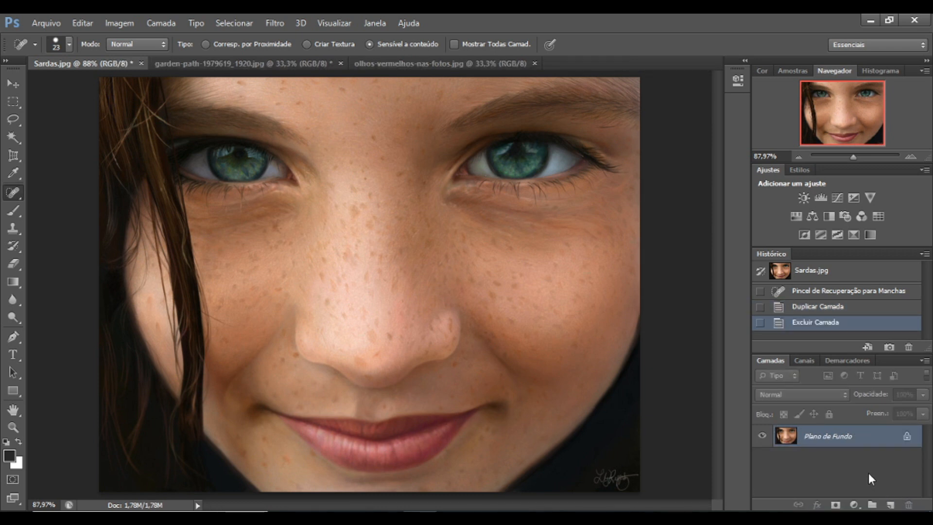
- Duplicate the background layer and rename the copy "Remover manchas"
{"action": "key", "text": "ctrl+j"}
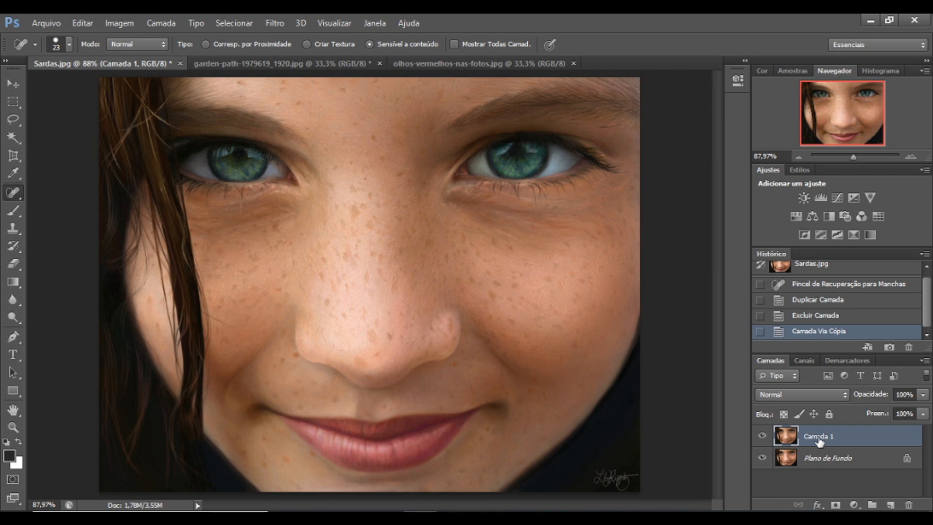
{"action": "left_click", "coordinate": [163, 22]}
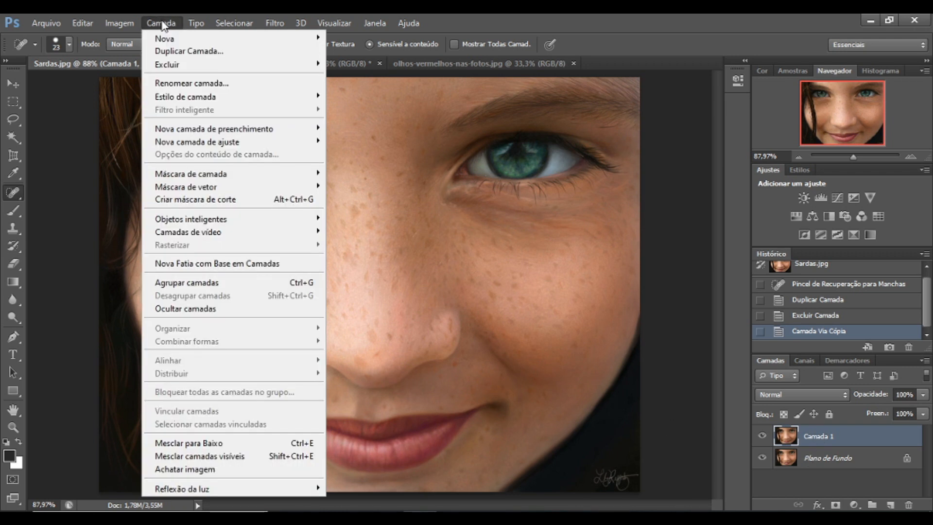
{"action": "left_click", "coordinate": [191, 82]}
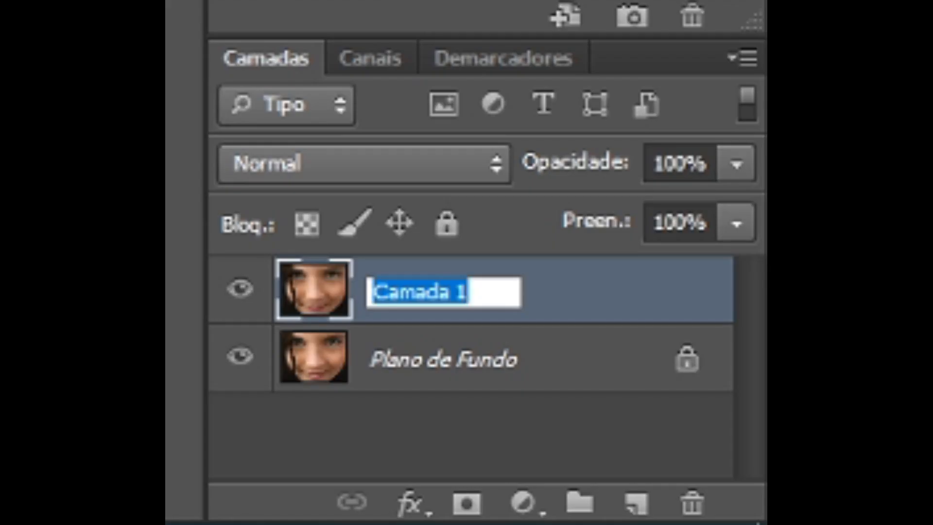
{"action": "type", "text": "Re"}
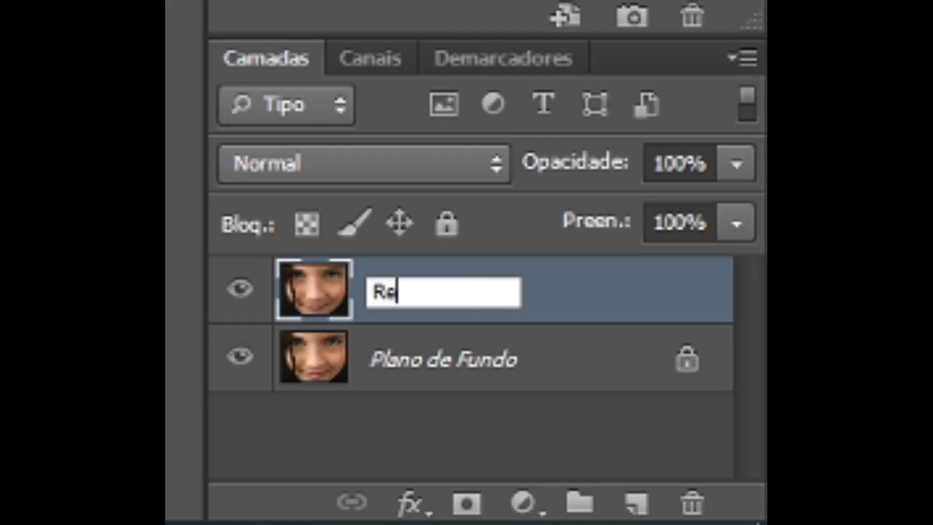
{"action": "type", "text": "mover ma"}
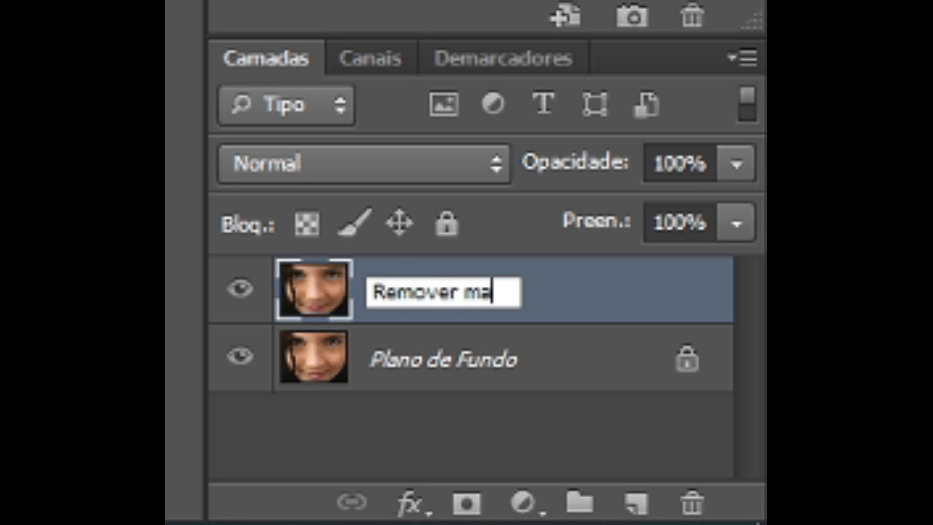
{"action": "type", "text": "nchas"}
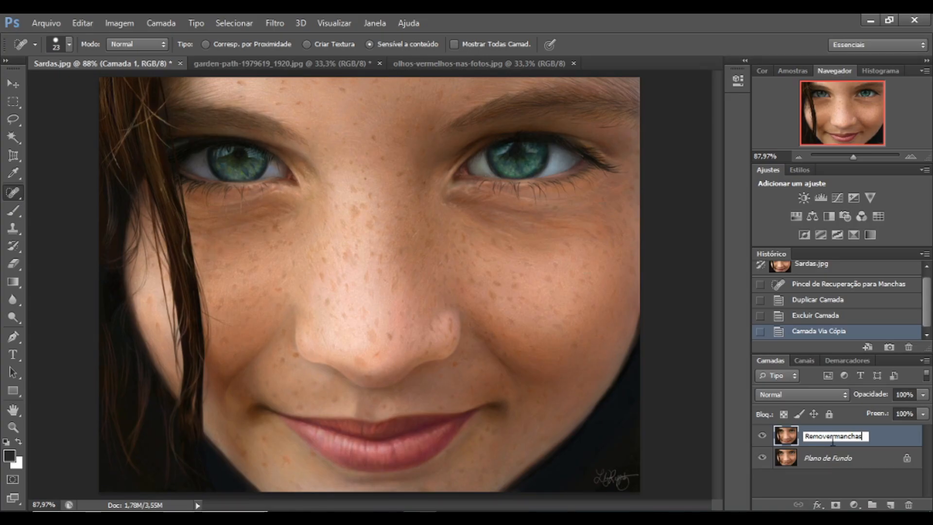
{"action": "left_click", "coordinate": [880, 444]}
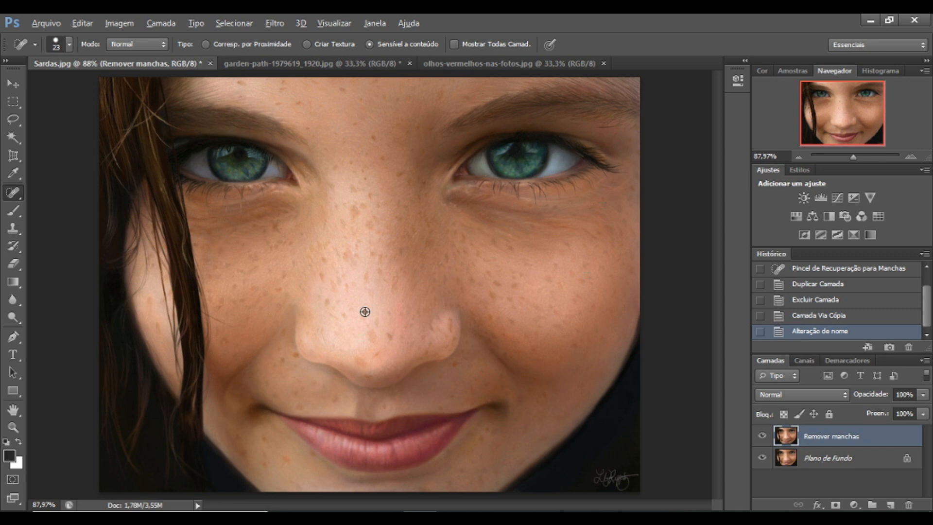
- Heal the freckles across the front of the nose on the Remover manchas layer with the Spot Healing Brush
{"action": "scroll", "coordinate": [365, 311], "scroll_direction": "up", "scroll_amount": 1}
{"action": "scroll", "coordinate": [364, 312], "scroll_direction": "up", "scroll_amount": 2}
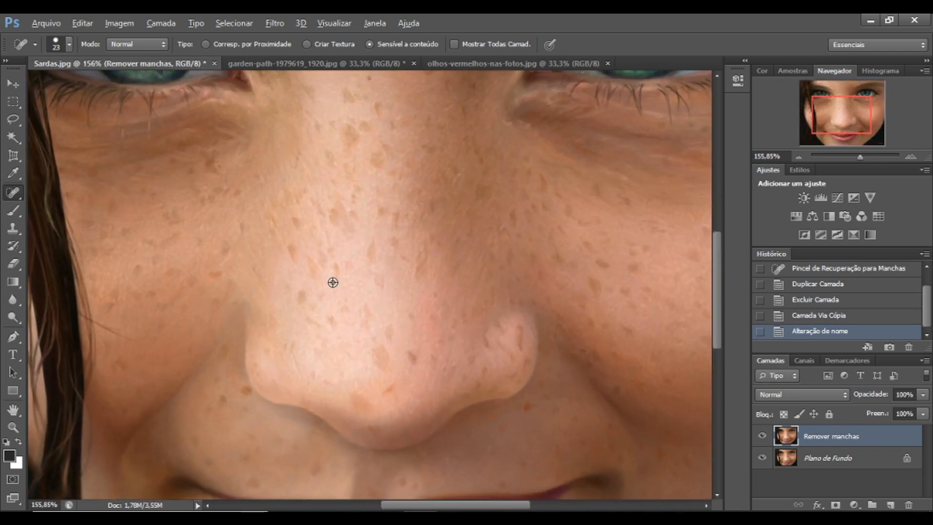
{"action": "scroll", "coordinate": [332, 282], "scroll_direction": "up", "scroll_amount": 1}
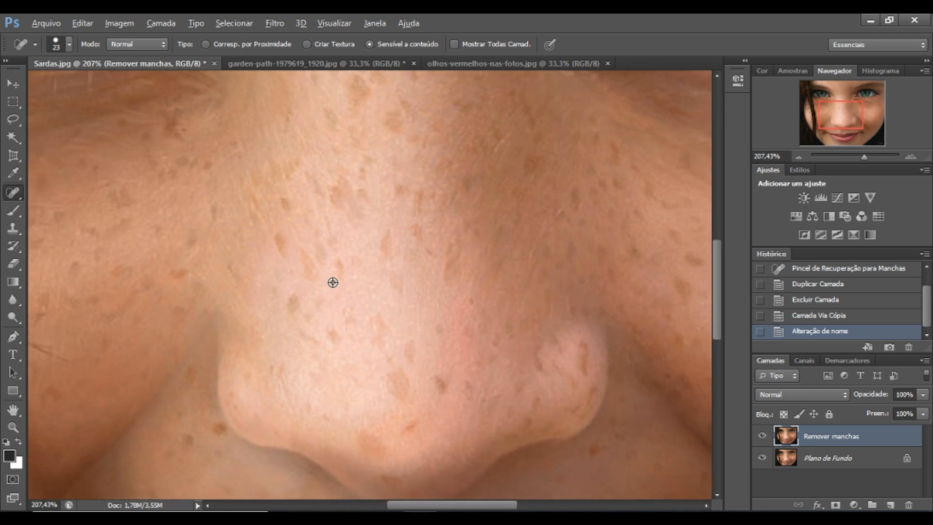
{"action": "scroll", "coordinate": [334, 282], "scroll_direction": "down", "scroll_amount": 1}
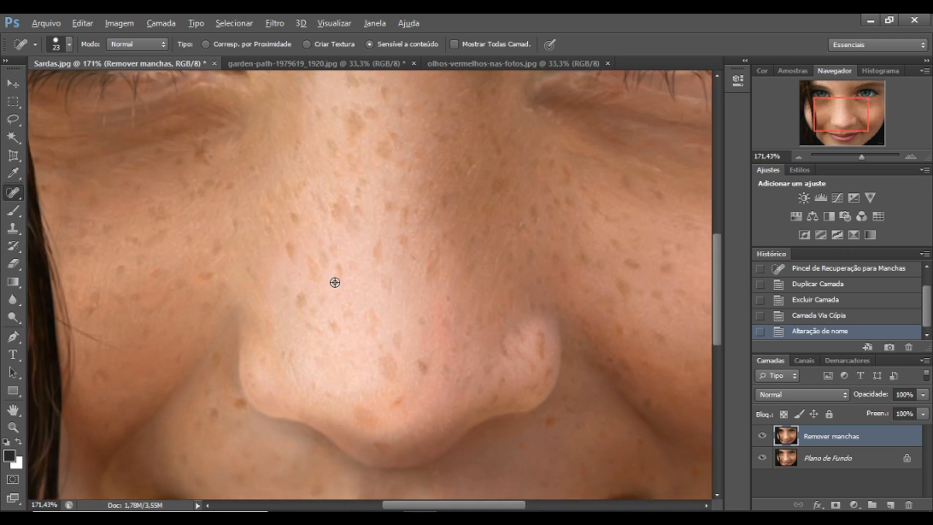
{"action": "key", "text": "alt"}
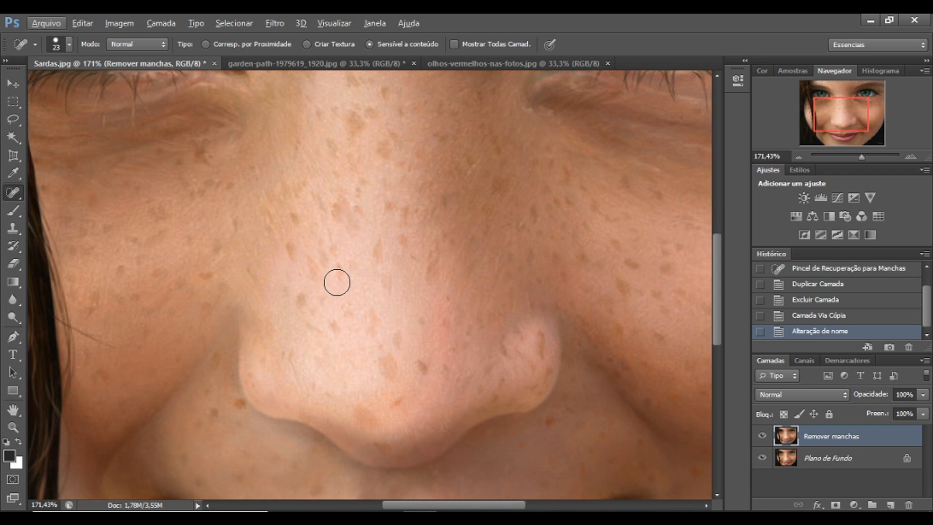
{"action": "left_click", "coordinate": [303, 299]}
{"action": "left_click", "coordinate": [308, 325]}
{"action": "left_click", "coordinate": [316, 298]}
{"action": "left_click", "coordinate": [337, 318]}
{"action": "left_click", "coordinate": [317, 286]}
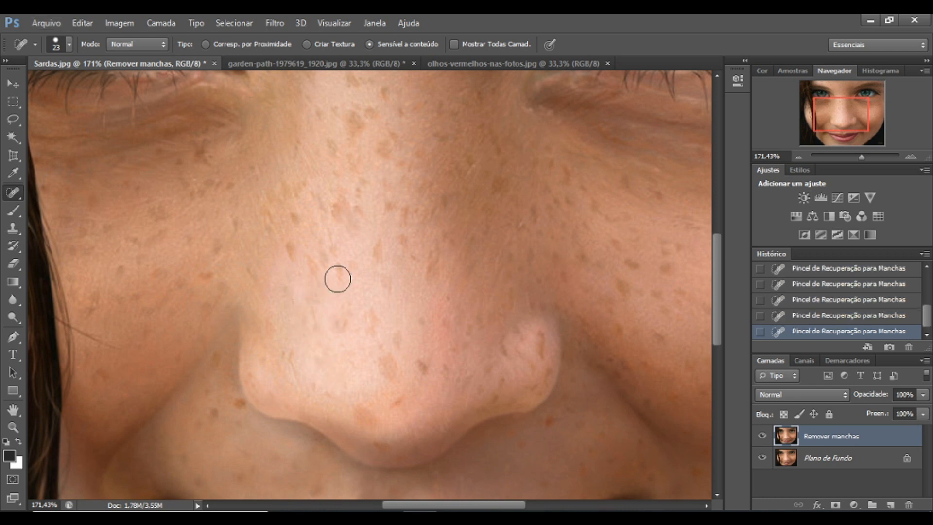
{"action": "left_click", "coordinate": [293, 248]}
{"action": "left_click", "coordinate": [310, 252]}
{"action": "left_click", "coordinate": [379, 260]}
{"action": "left_click", "coordinate": [382, 275]}
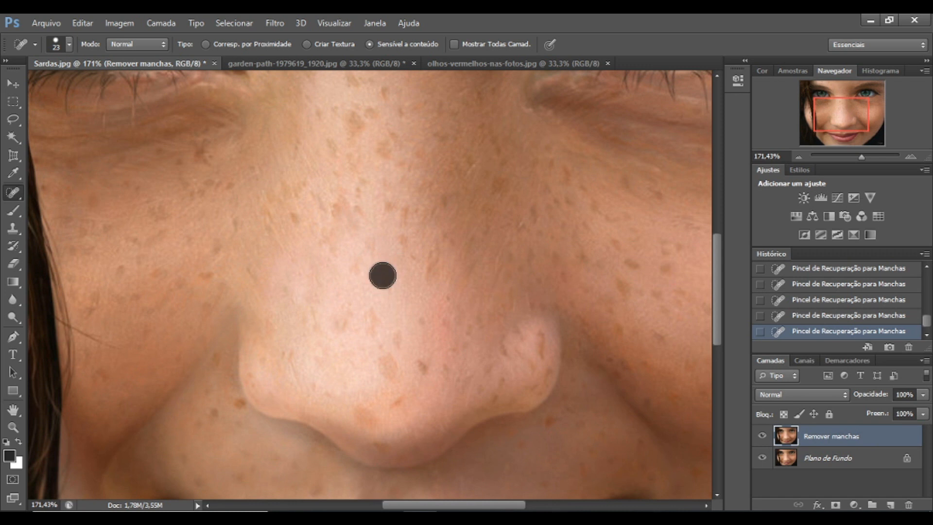
{"action": "left_click", "coordinate": [346, 323]}
{"action": "left_click", "coordinate": [347, 303]}
{"action": "left_click", "coordinate": [382, 341]}
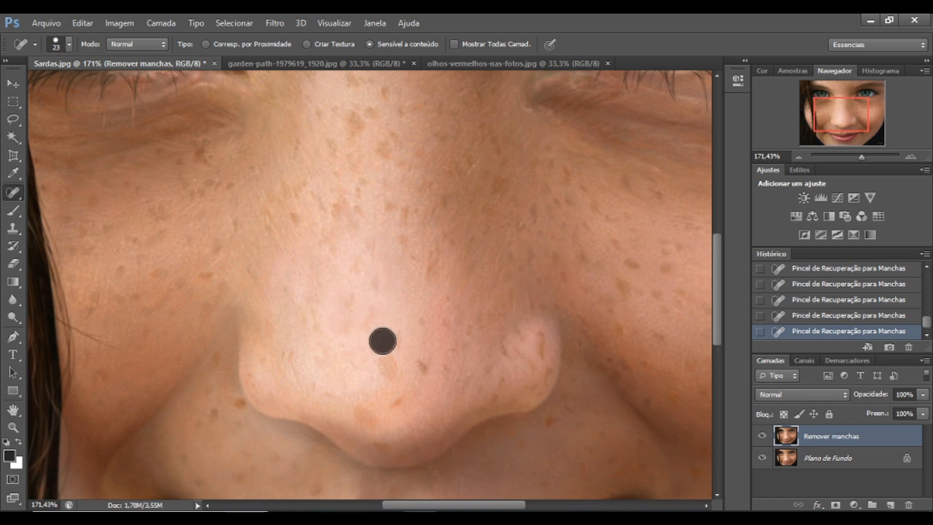
{"action": "left_click", "coordinate": [393, 340]}
{"action": "left_click", "coordinate": [384, 358]}
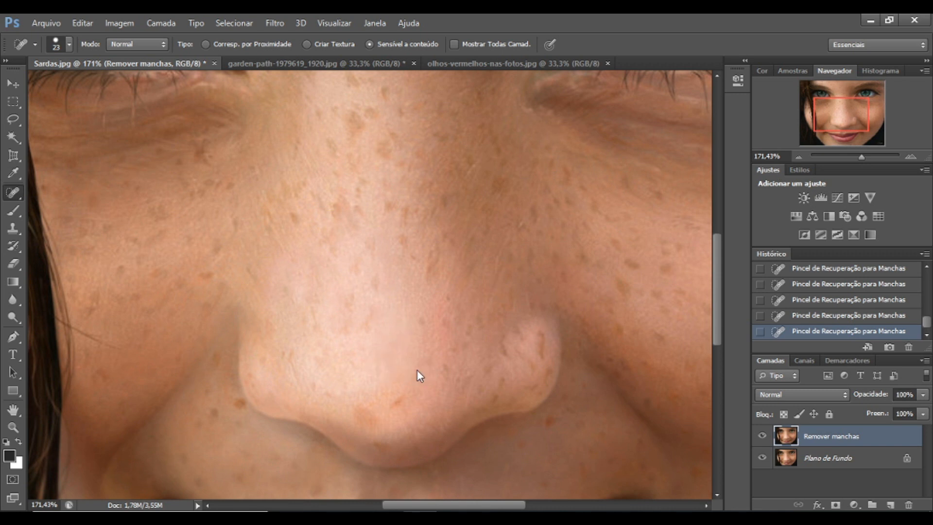
{"action": "left_click", "coordinate": [358, 299]}
{"action": "left_click", "coordinate": [375, 285]}
{"action": "left_click", "coordinate": [355, 265]}
{"action": "left_click", "coordinate": [329, 248]}
{"action": "left_click", "coordinate": [321, 244]}
{"action": "left_click", "coordinate": [293, 297]}
{"action": "left_click", "coordinate": [290, 348]}
{"action": "left_click", "coordinate": [352, 325]}
{"action": "left_click", "coordinate": [372, 315]}
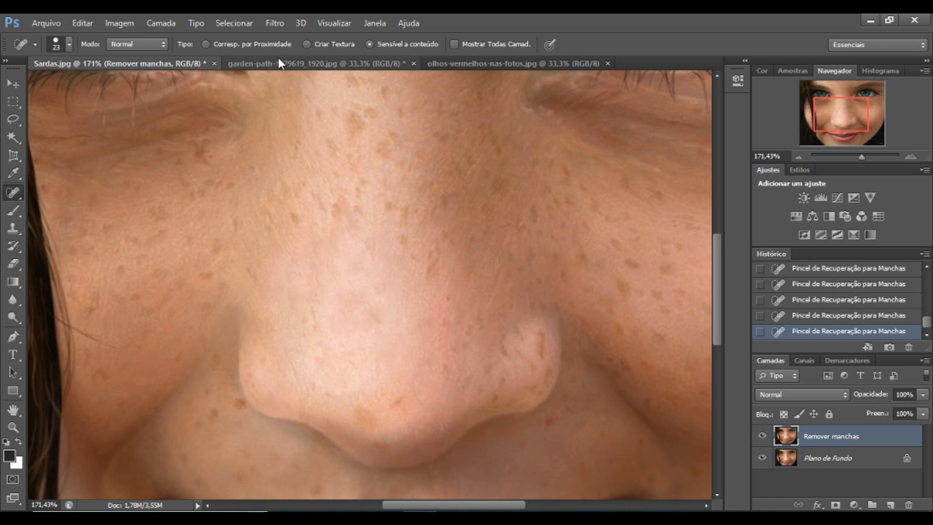
- Set the healing brush size to 31 px and heal the freckles around the nose tip and on the right-hand nostril
{"action": "left_click", "coordinate": [67, 47]}
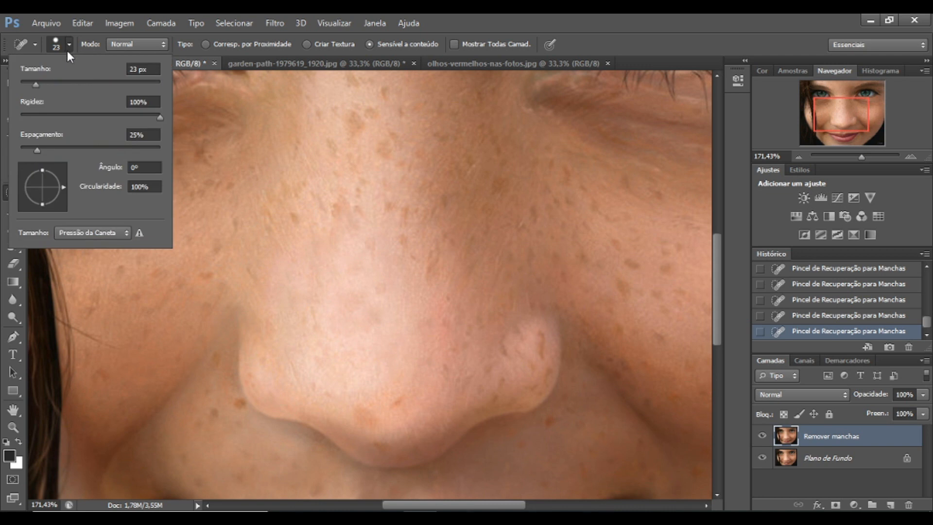
{"action": "left_click_drag", "start_coordinate": [37, 85], "coordinate": [42, 86]}
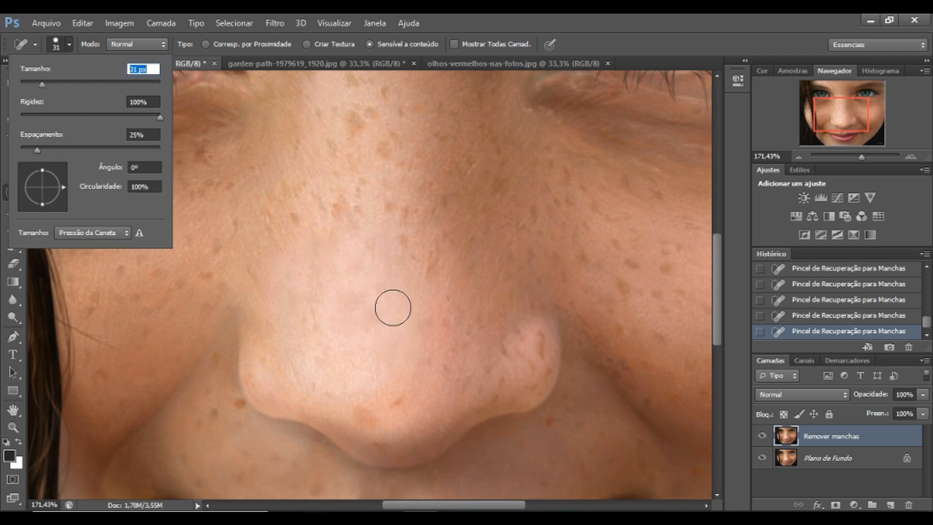
{"action": "left_click", "coordinate": [401, 393]}
{"action": "left_click", "coordinate": [427, 264]}
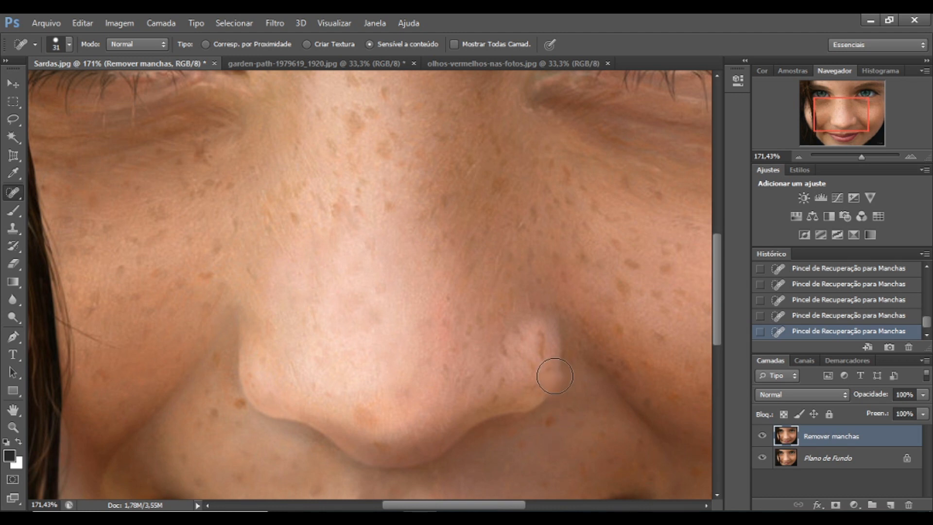
{"action": "scroll", "coordinate": [554, 375], "scroll_direction": "up", "scroll_amount": 3, "text": "alt"}
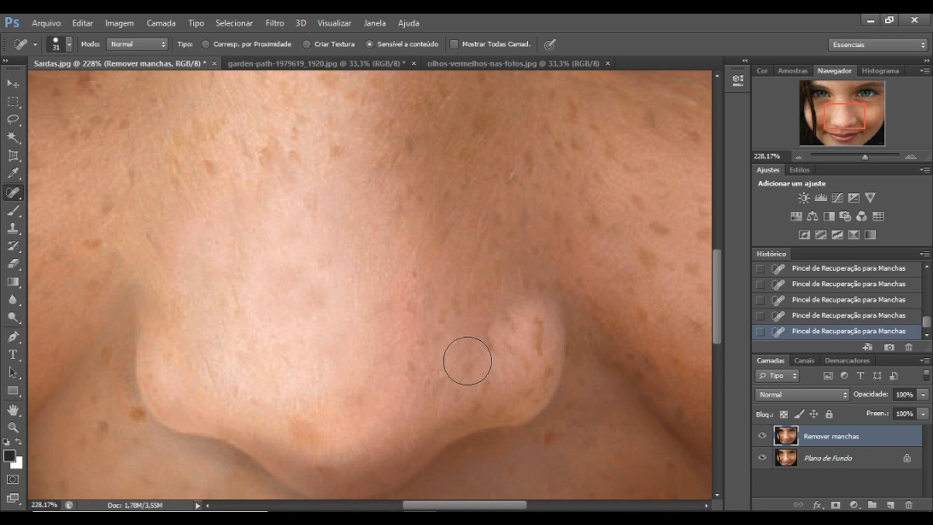
{"action": "left_click_drag", "start_coordinate": [527, 329], "coordinate": [535, 333]}
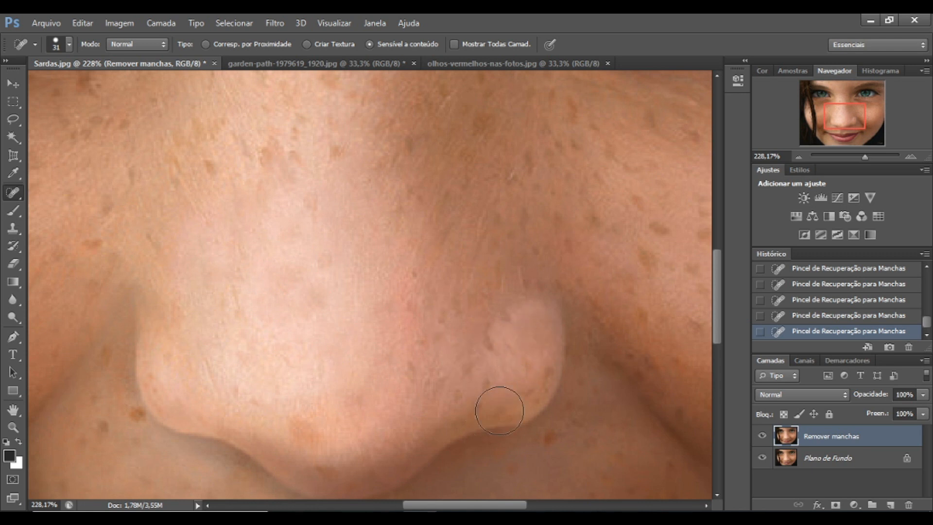
{"action": "left_click_drag", "start_coordinate": [521, 363], "coordinate": [502, 383]}
{"action": "left_click", "coordinate": [500, 340]}
{"action": "left_click_drag", "start_coordinate": [423, 349], "coordinate": [421, 335]}
{"action": "left_click", "coordinate": [402, 308]}
{"action": "left_click", "coordinate": [439, 316]}
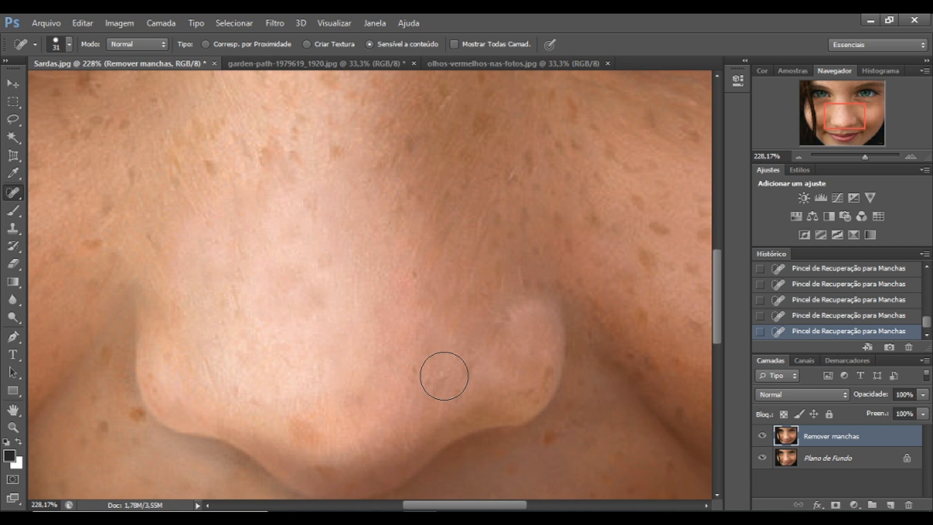
- Reduce the healing brush to 18 px and heal freckles on the lower nose bridge and the adjoining right-hand cheek
{"action": "left_click", "coordinate": [69, 44]}
{"action": "left_click_drag", "start_coordinate": [41, 87], "coordinate": [33, 83]}
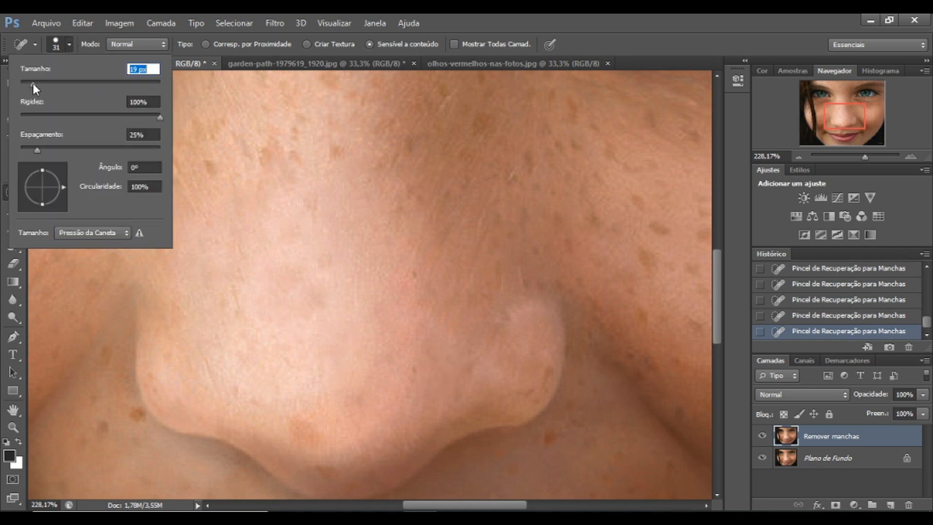
{"action": "left_click", "coordinate": [334, 152]}
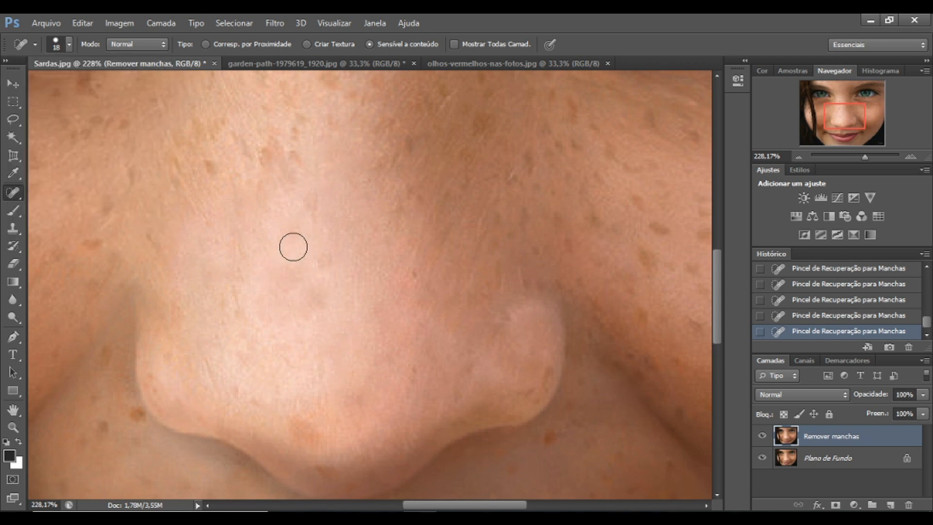
{"action": "left_click_drag", "start_coordinate": [309, 214], "coordinate": [297, 137]}
{"action": "left_click_drag", "start_coordinate": [277, 211], "coordinate": [270, 140]}
{"action": "left_click_drag", "start_coordinate": [268, 174], "coordinate": [262, 149]}
{"action": "left_click_drag", "start_coordinate": [242, 184], "coordinate": [251, 140]}
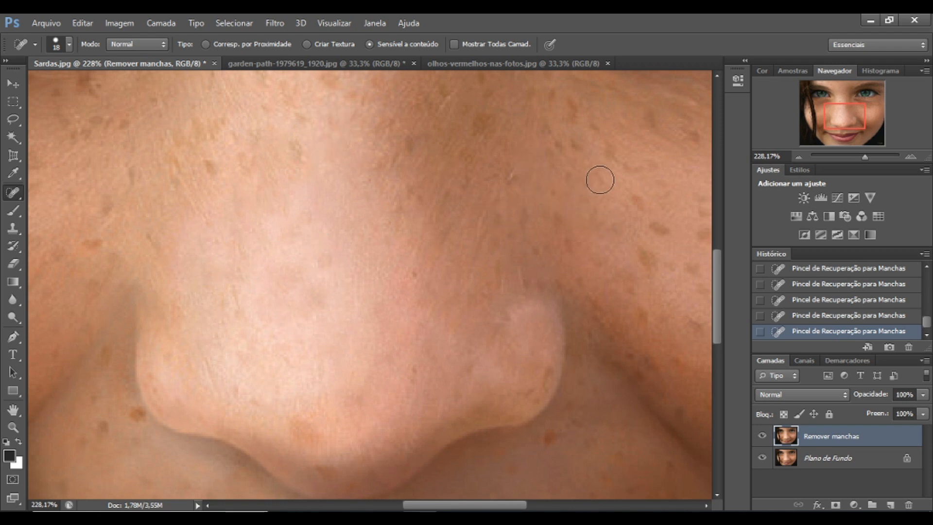
{"action": "left_click", "coordinate": [567, 177]}
{"action": "left_click", "coordinate": [572, 142]}
{"action": "left_click", "coordinate": [568, 117]}
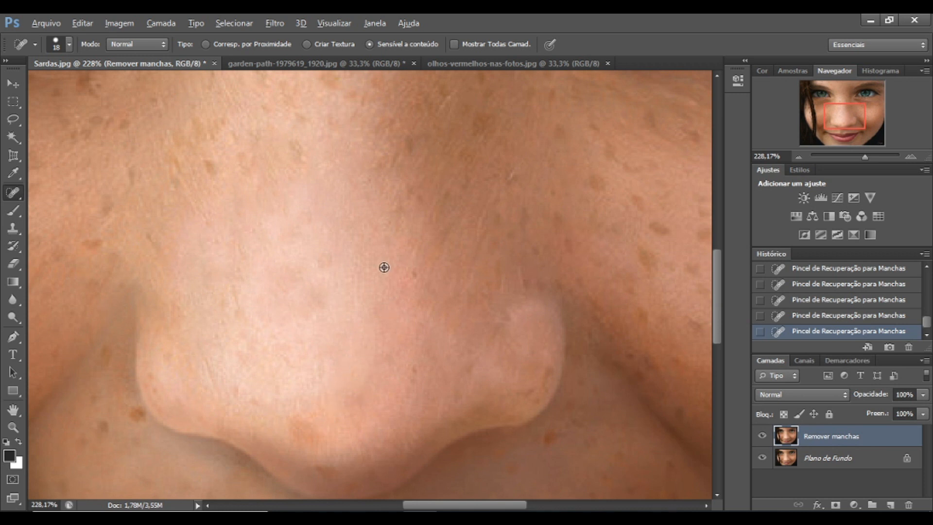
- Compare the portrait before and after retouching by hiding and showing the Remover manchas layer
{"action": "scroll", "coordinate": [386, 255], "scroll_direction": "down", "scroll_amount": 3}
{"action": "scroll", "coordinate": [388, 254], "scroll_direction": "down", "scroll_amount": 5}
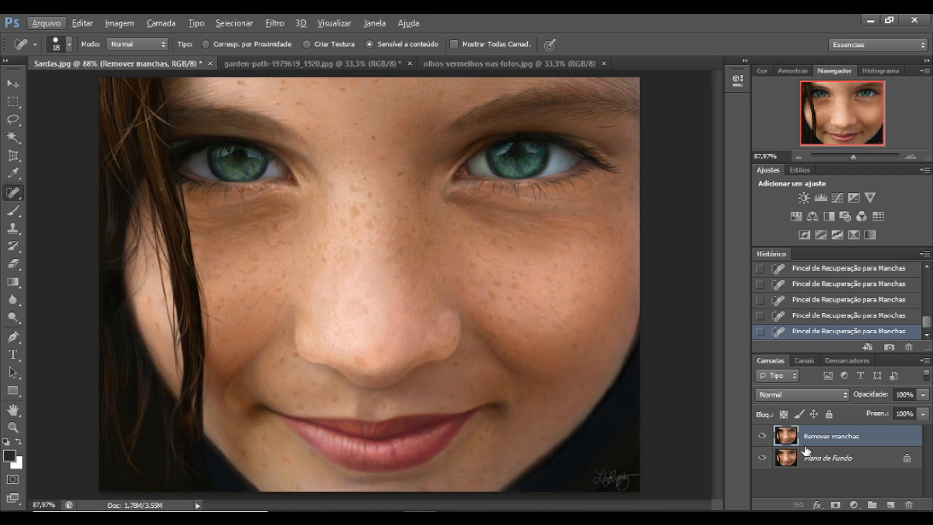
{"action": "left_click", "coordinate": [762, 436]}
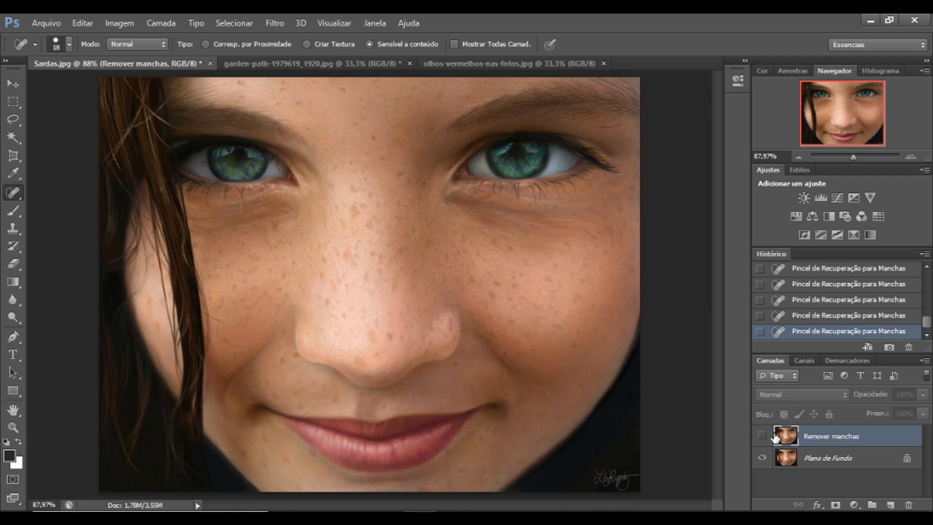
{"action": "left_click", "coordinate": [762, 437]}
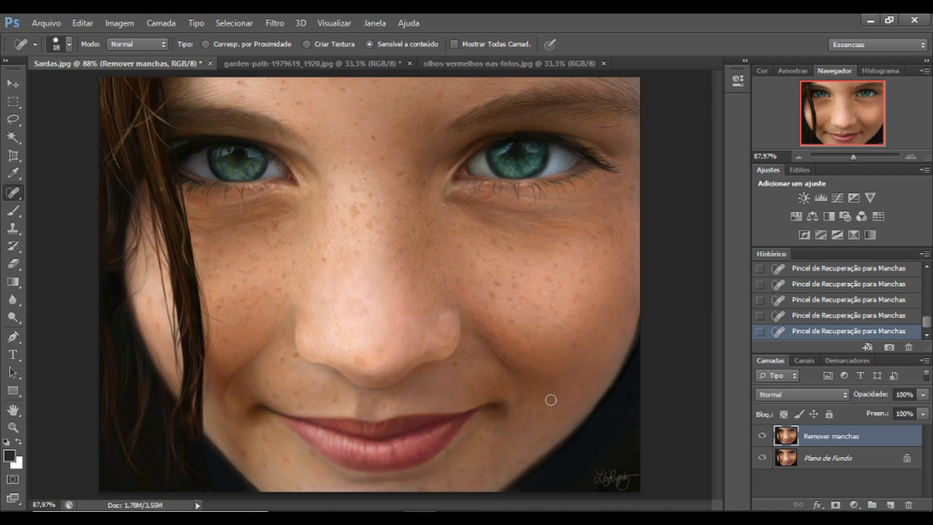
{"action": "left_click", "coordinate": [762, 435]}
{"action": "left_click", "coordinate": [763, 436]}
{"action": "left_click", "coordinate": [763, 437]}
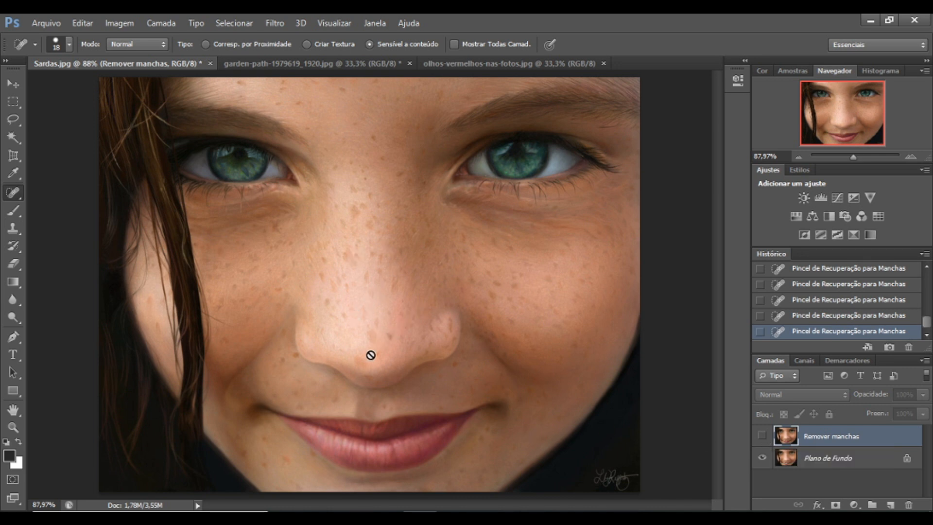
- Show the Remover manchas layer again and start the Healing Brush with clean skin sampled from the left-hand cheek
{"action": "left_click", "coordinate": [763, 437]}
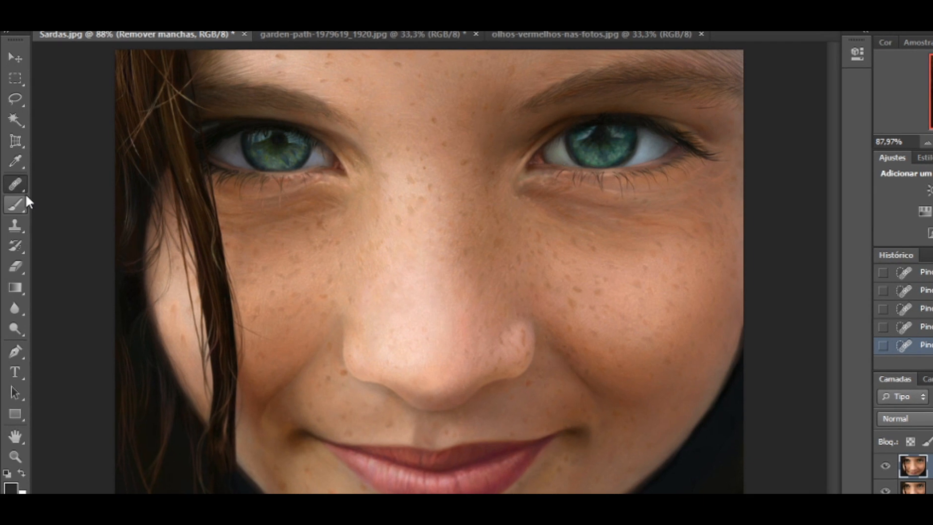
{"action": "right_click", "coordinate": [22, 187]}
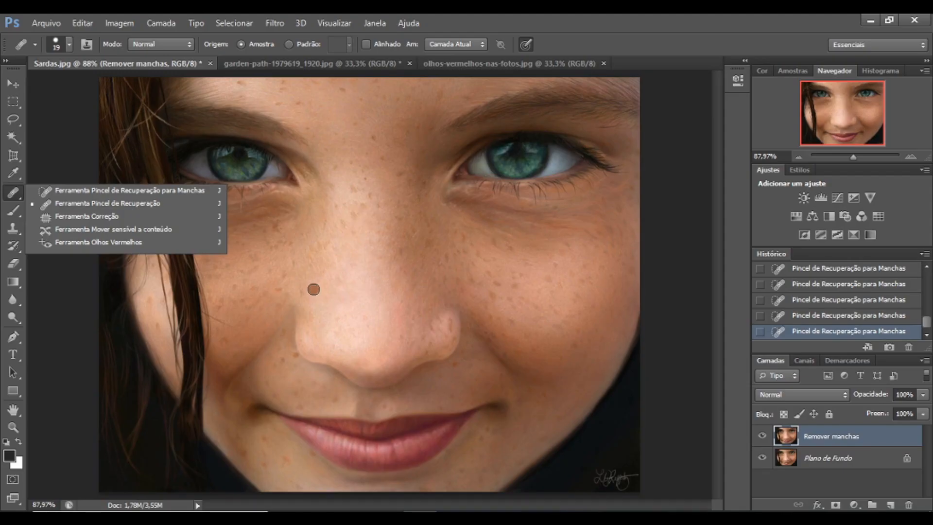
{"action": "left_click", "coordinate": [654, 166]}
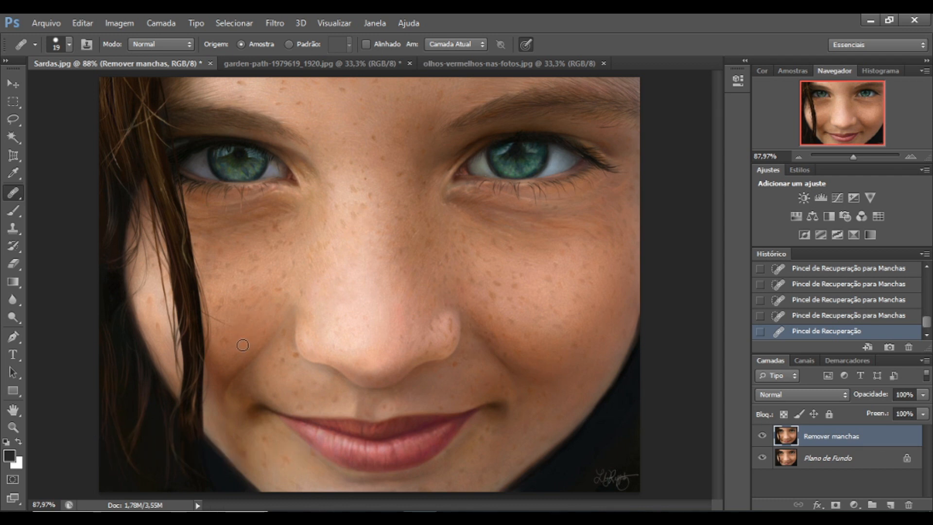
{"action": "left_click", "coordinate": [250, 328], "text": "alt"}
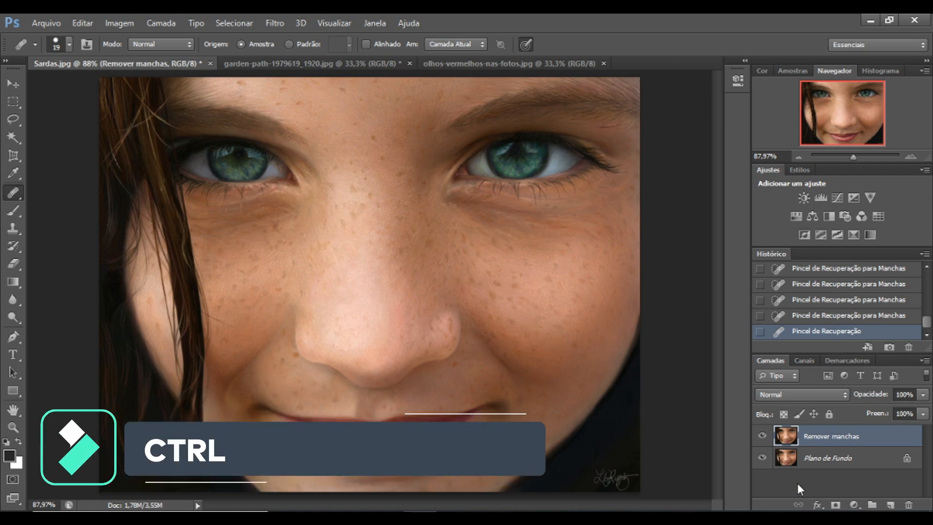
- Duplicate the Remover manchas layer and heal spots on the right-hand cheek with the Healing Brush
{"action": "key", "text": "ctrl+j"}
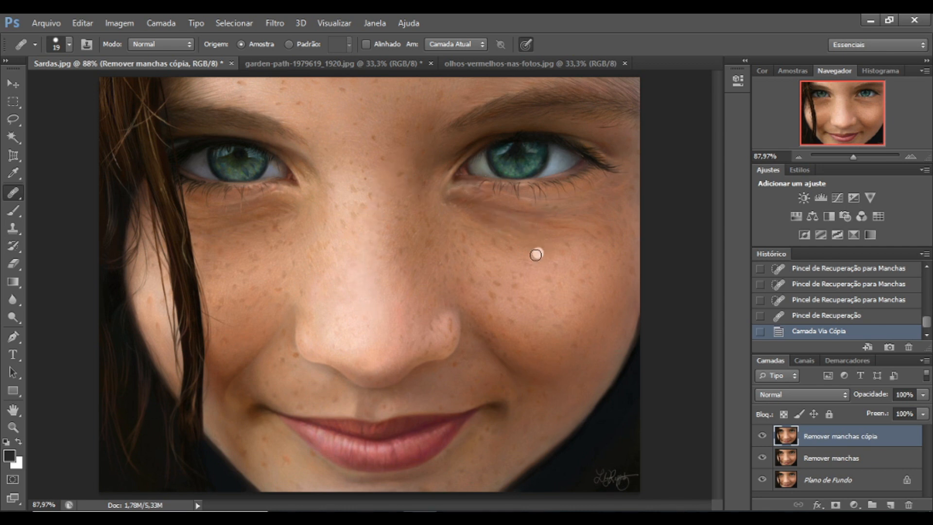
{"action": "left_click", "coordinate": [571, 248]}
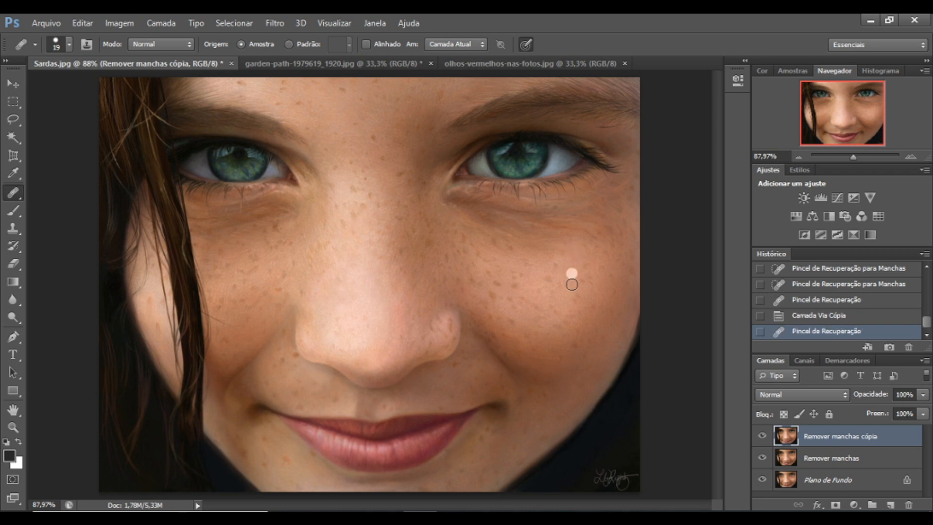
{"action": "left_click", "coordinate": [537, 297]}
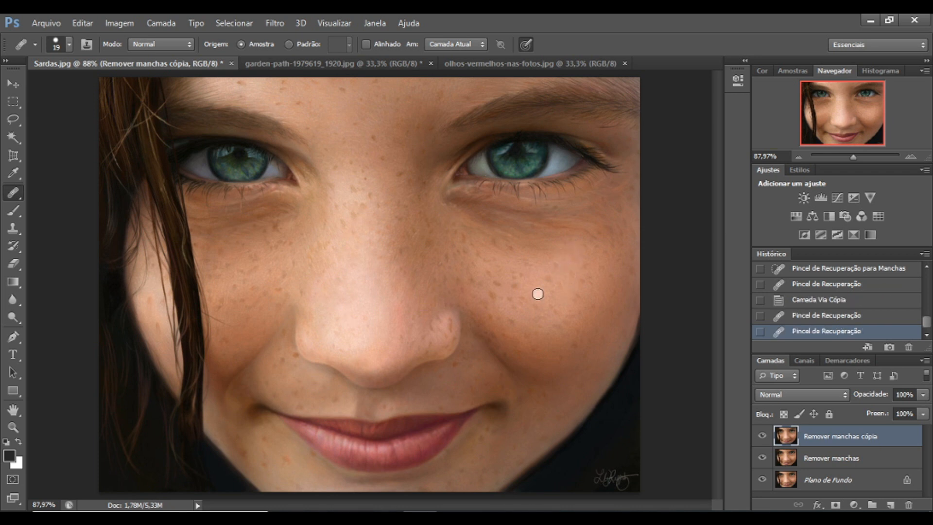
- Sample clean skin on the nose and heal the individual freckles in the middle of the nose bridge
{"action": "left_click", "coordinate": [336, 327], "text": "alt"}
{"action": "scroll", "coordinate": [362, 216], "scroll_direction": "up", "scroll_amount": 5, "text": "alt"}
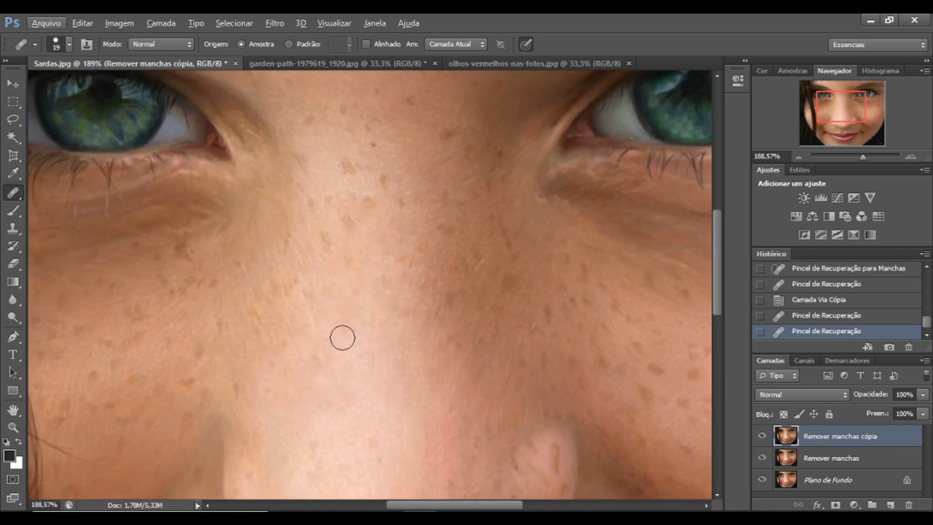
{"action": "left_click", "coordinate": [336, 423], "text": "alt"}
{"action": "left_click", "coordinate": [344, 222]}
{"action": "left_click", "coordinate": [357, 223]}
{"action": "left_click", "coordinate": [362, 205]}
{"action": "left_click", "coordinate": [373, 206]}
{"action": "left_click", "coordinate": [381, 185]}
{"action": "left_click", "coordinate": [349, 164]}
- Heal the remaining freckles along both sides and the upper part of the nose bridge with short strokes
{"action": "mouse_move", "coordinate": [318, 200]}
{"action": "left_mouse_down"}
{"action": "mouse_move", "coordinate": [347, 265]}
{"action": "mouse_move", "coordinate": [355, 187]}
{"action": "left_mouse_up"}
{"action": "left_click", "coordinate": [356, 203]}
{"action": "mouse_move", "coordinate": [394, 257]}
{"action": "left_mouse_down"}
{"action": "mouse_move", "coordinate": [389, 282]}
{"action": "mouse_move", "coordinate": [401, 317]}
{"action": "left_mouse_up"}
{"action": "mouse_move", "coordinate": [384, 205]}
{"action": "left_mouse_down"}
{"action": "mouse_move", "coordinate": [411, 210]}
{"action": "mouse_move", "coordinate": [388, 213]}
{"action": "mouse_move", "coordinate": [371, 230]}
{"action": "mouse_move", "coordinate": [394, 237]}
{"action": "left_mouse_up"}
{"action": "left_click_drag", "start_coordinate": [301, 277], "coordinate": [298, 272]}
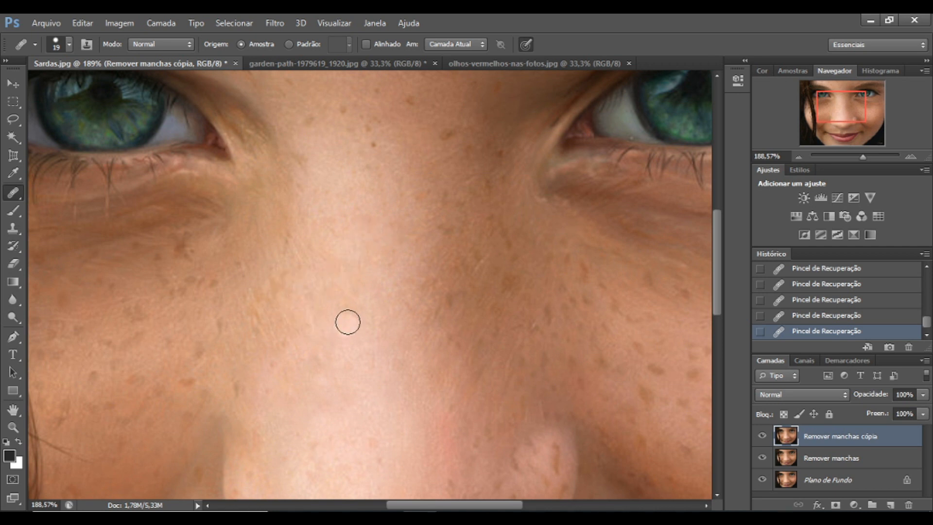
{"action": "left_click_drag", "start_coordinate": [374, 140], "coordinate": [376, 162]}
- Heal the freckles where the lower nose bridge meets its darker right-hand side
{"action": "left_click", "coordinate": [367, 281]}
{"action": "left_click", "coordinate": [407, 341]}
{"action": "left_click", "coordinate": [423, 313]}
{"action": "left_click", "coordinate": [410, 307]}
{"action": "left_click", "coordinate": [417, 346]}
{"action": "left_click", "coordinate": [405, 351]}
{"action": "left_click", "coordinate": [449, 346]}
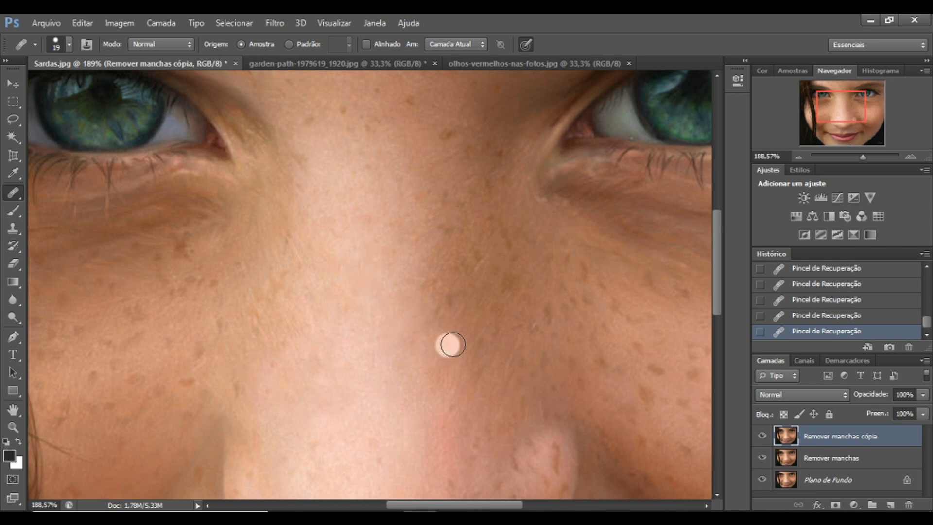
{"action": "left_click", "coordinate": [444, 306]}
{"action": "left_click", "coordinate": [427, 294]}
{"action": "left_click", "coordinate": [419, 277]}
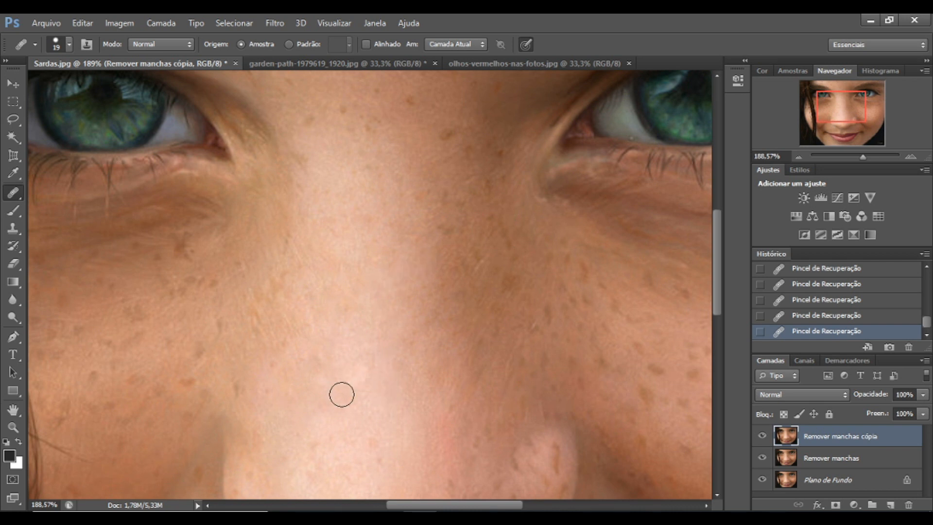
- Try to heal the left-hand cheek with a long stroke and spots placed over the hair strand
{"action": "scroll", "coordinate": [380, 354], "scroll_direction": "down", "scroll_amount": 3}
{"action": "scroll", "coordinate": [380, 354], "scroll_direction": "down", "scroll_amount": 2}
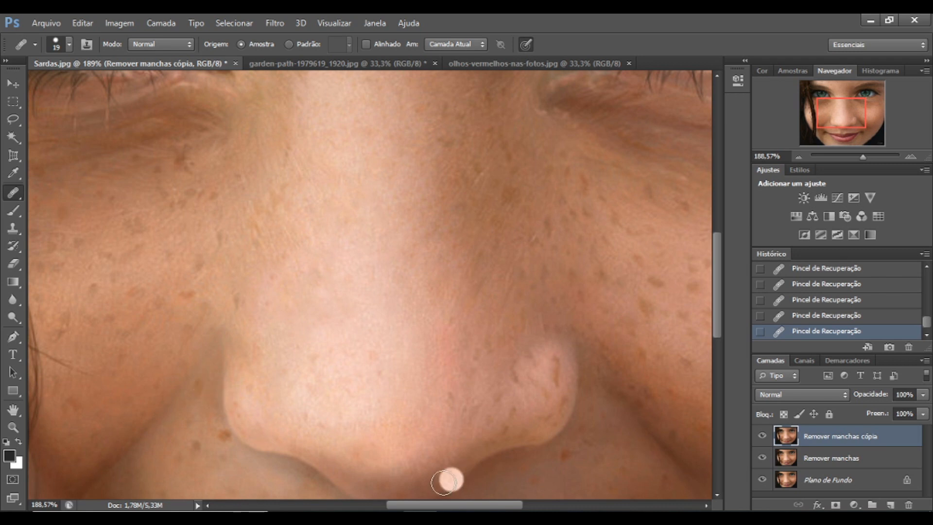
{"action": "left_click_drag", "start_coordinate": [448, 505], "coordinate": [414, 508]}
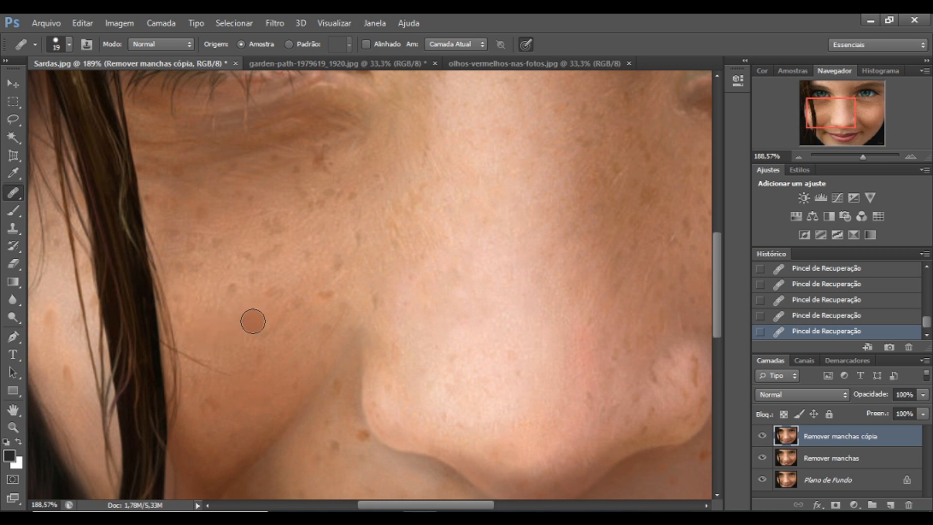
{"action": "left_click_drag", "start_coordinate": [295, 294], "coordinate": [181, 299]}
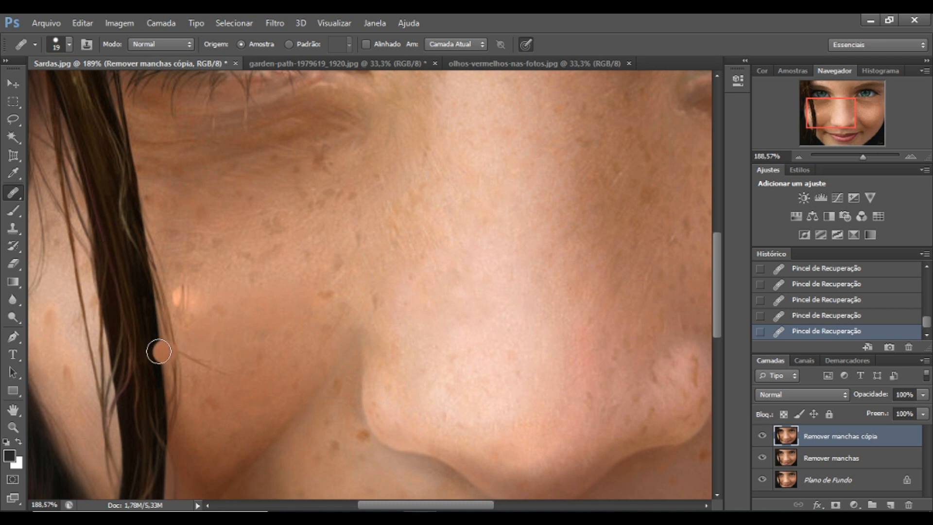
{"action": "left_click", "coordinate": [146, 302]}
{"action": "left_click", "coordinate": [131, 323]}
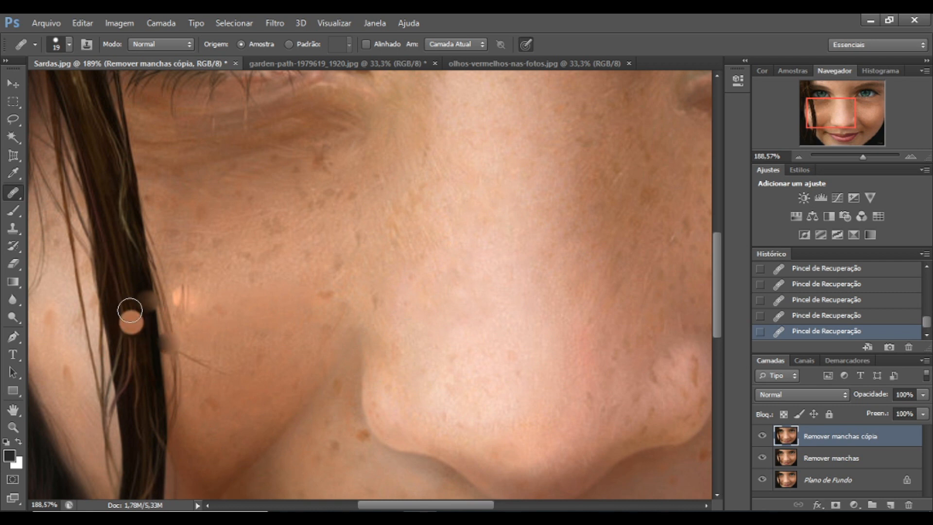
{"action": "left_click", "coordinate": [159, 339]}
{"action": "left_click", "coordinate": [141, 354]}
{"action": "left_click", "coordinate": [162, 341]}
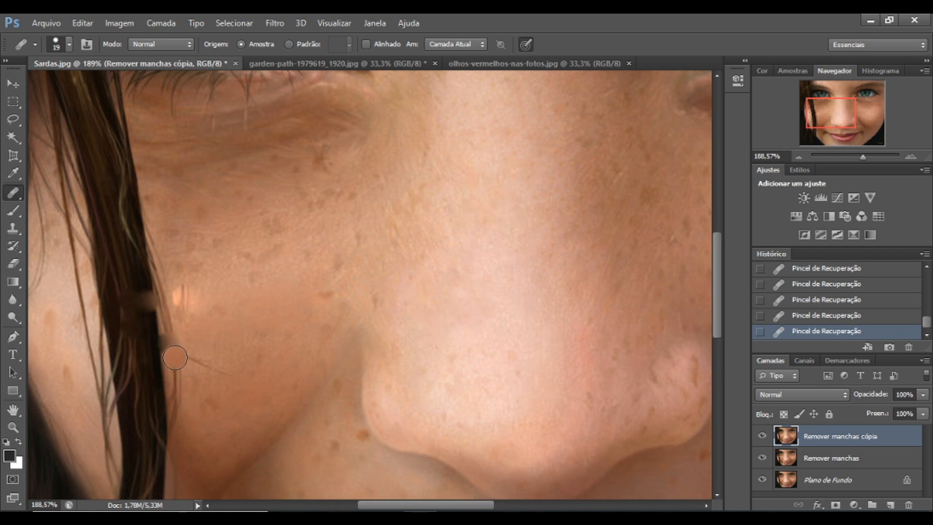
{"action": "left_click", "coordinate": [174, 358]}
- Revert to the history state before the healing strokes over the left-hand cheek and hair strand
{"action": "left_click", "coordinate": [832, 273]}
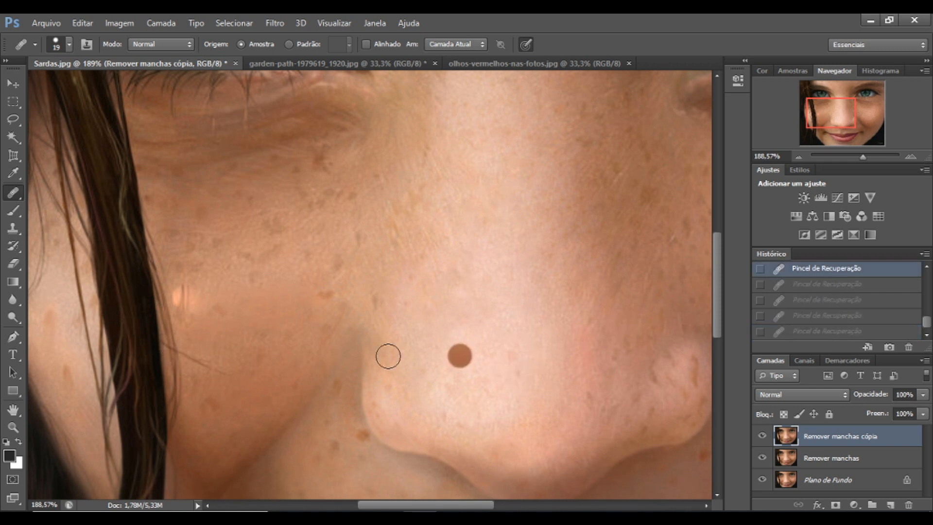
{"action": "scroll", "coordinate": [841, 285], "scroll_direction": "up", "scroll_amount": 1}
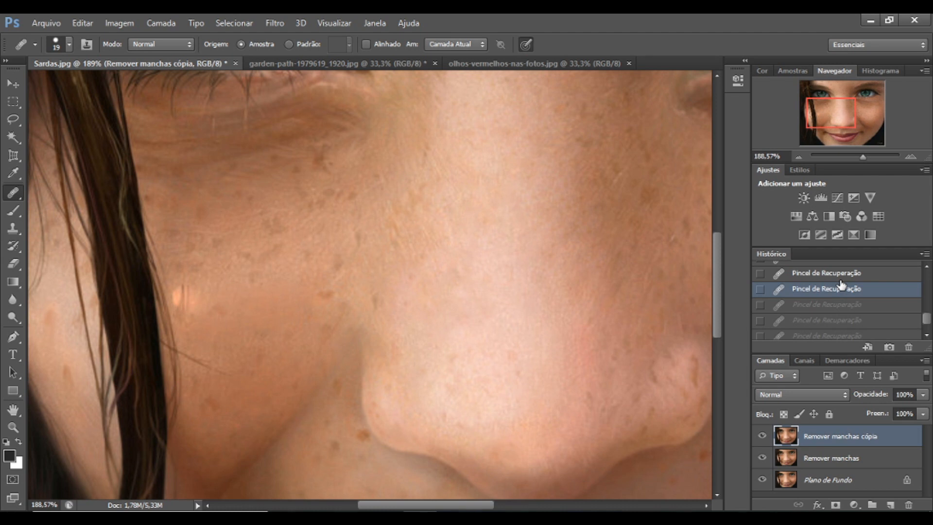
{"action": "left_click", "coordinate": [832, 273]}
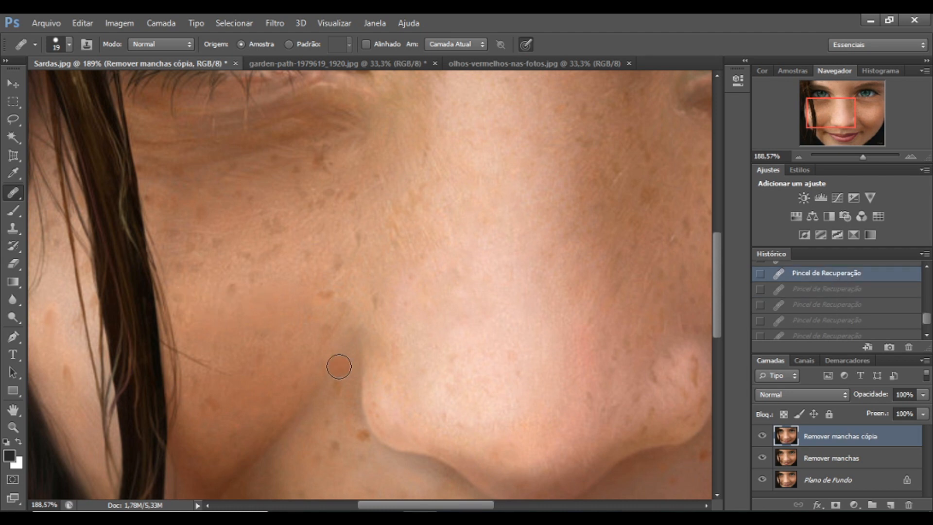
- Heal the freckles across the middle of the left-hand cheek spot by spot with the Healing Brush
{"action": "left_click", "coordinate": [229, 294]}
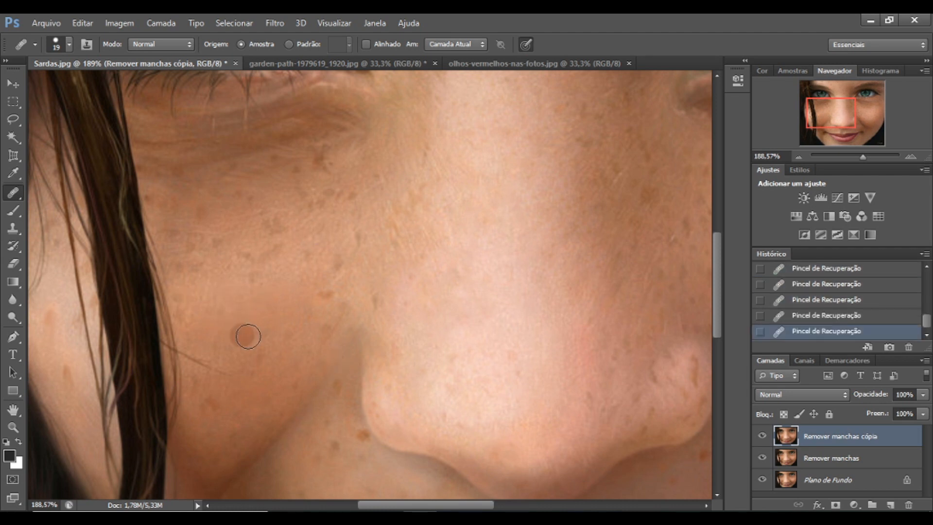
{"action": "left_click", "coordinate": [323, 306]}
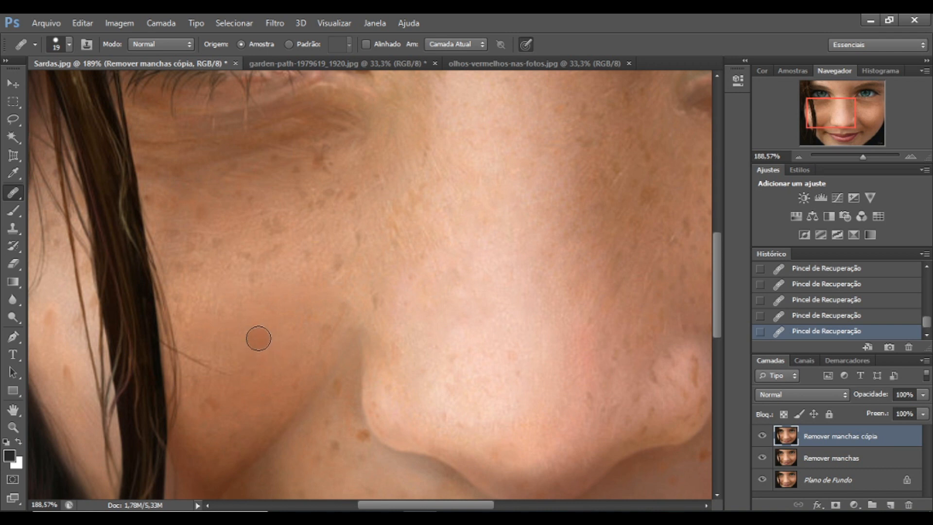
{"action": "left_click", "coordinate": [232, 350]}
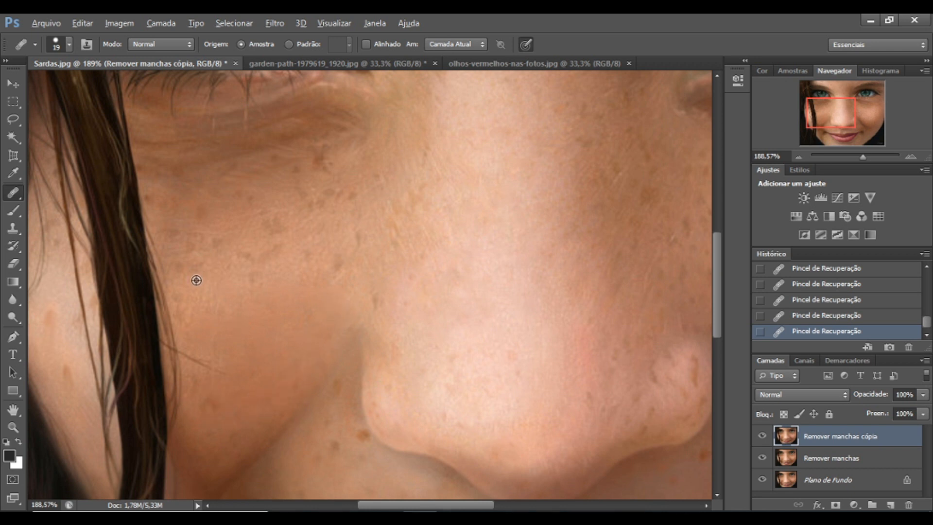
{"action": "left_click", "coordinate": [194, 239]}
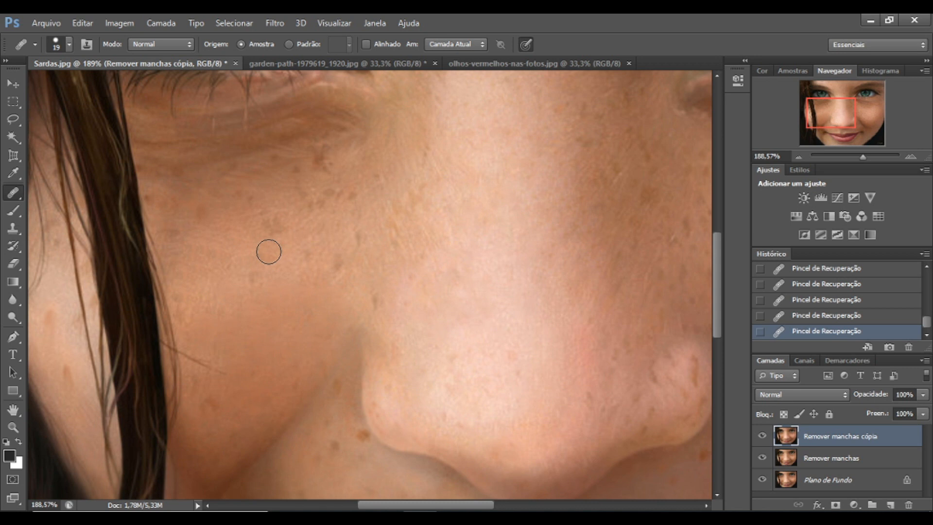
{"action": "left_click", "coordinate": [256, 274]}
{"action": "left_click", "coordinate": [237, 275]}
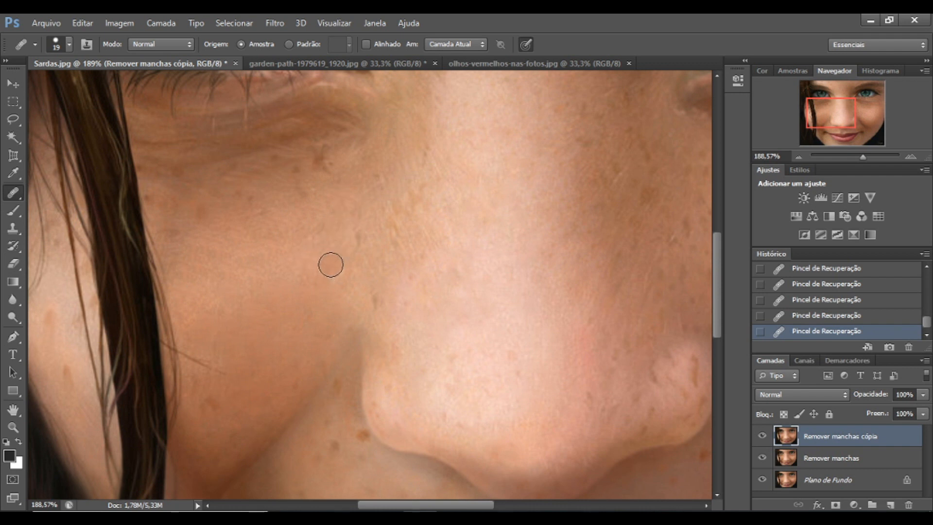
- Heal the freckles below the left-hand eye and across the upper cheek towards the hair
{"action": "left_click", "coordinate": [297, 182]}
{"action": "left_click", "coordinate": [314, 175]}
{"action": "left_click", "coordinate": [322, 163]}
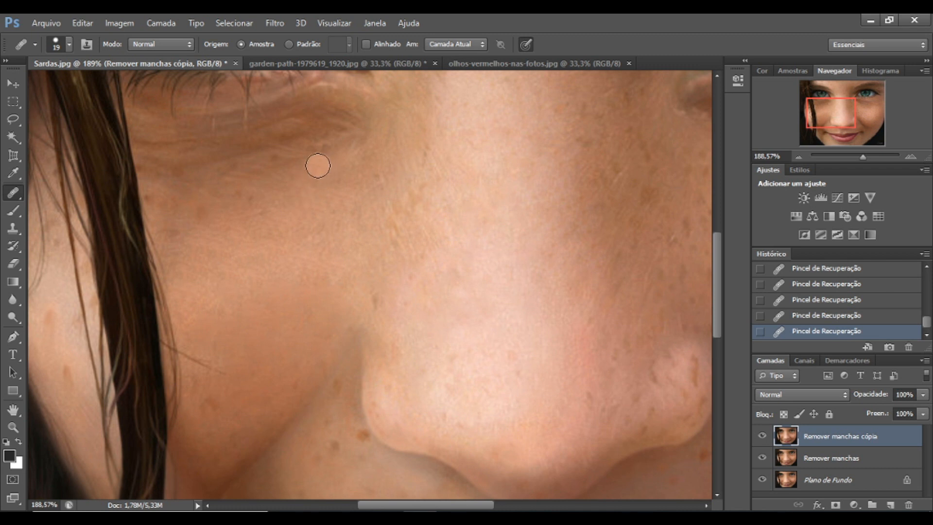
{"action": "left_click", "coordinate": [240, 199]}
{"action": "left_click", "coordinate": [203, 222]}
{"action": "left_click", "coordinate": [177, 227]}
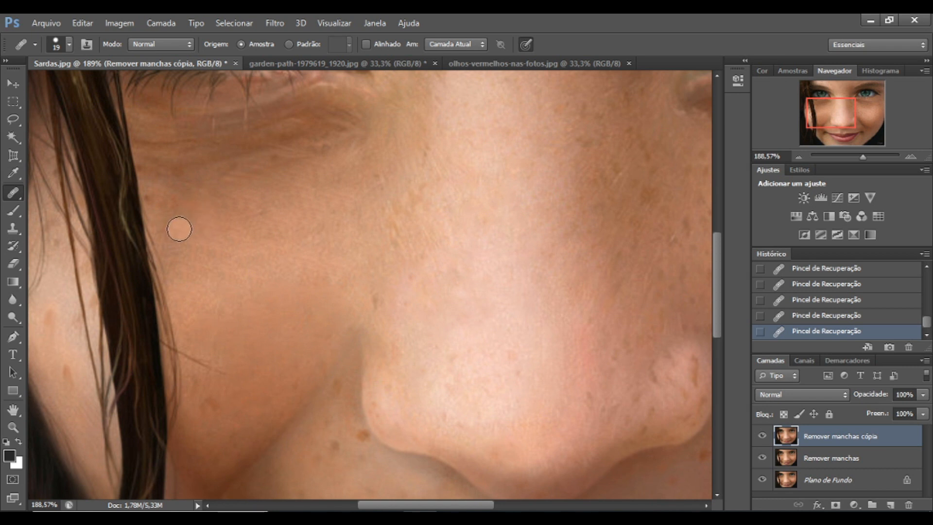
{"action": "left_click", "coordinate": [171, 211]}
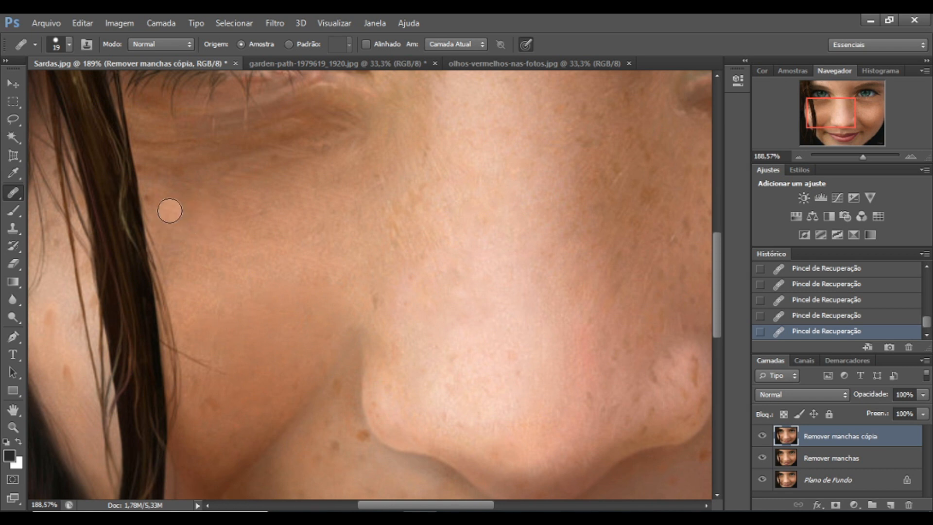
{"action": "left_click", "coordinate": [204, 199]}
{"action": "left_click", "coordinate": [241, 198]}
{"action": "left_click", "coordinate": [262, 199]}
- Heal the freckles between the left-hand cheek and the side of the nose, resampling clean skin nearby
{"action": "left_click", "coordinate": [356, 235]}
{"action": "left_click", "coordinate": [370, 253]}
{"action": "left_click", "coordinate": [391, 215]}
{"action": "left_click", "coordinate": [342, 253]}
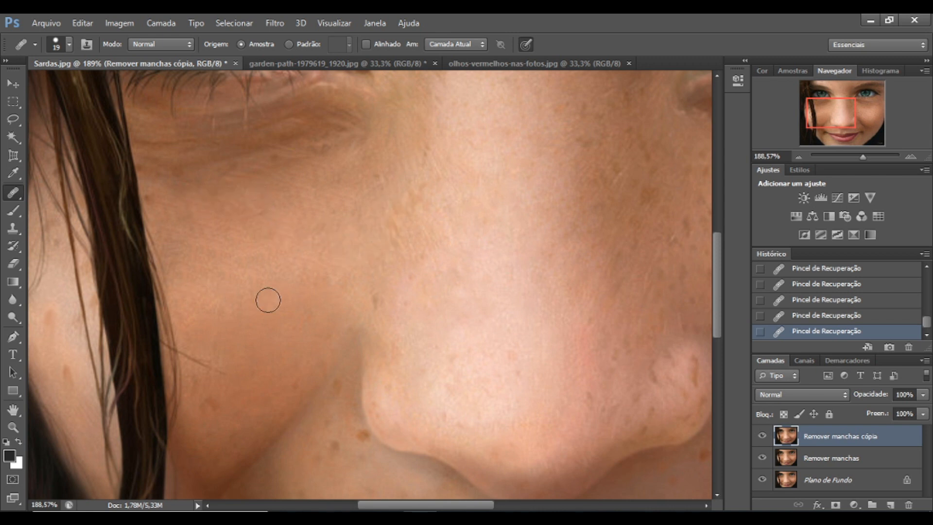
{"action": "key", "text": "alt"}
{"action": "left_click", "coordinate": [341, 233], "text": "alt"}
{"action": "mouse_move", "coordinate": [396, 210]}
{"action": "left_mouse_down"}
{"action": "mouse_move", "coordinate": [385, 232]}
{"action": "mouse_move", "coordinate": [403, 220]}
{"action": "mouse_move", "coordinate": [417, 186]}
{"action": "left_mouse_up"}
{"action": "mouse_move", "coordinate": [405, 230]}
{"action": "left_mouse_down"}
{"action": "mouse_move", "coordinate": [436, 224]}
{"action": "mouse_move", "coordinate": [399, 269]}
{"action": "mouse_move", "coordinate": [389, 267]}
{"action": "mouse_move", "coordinate": [390, 245]}
{"action": "mouse_move", "coordinate": [335, 258]}
{"action": "mouse_move", "coordinate": [296, 245]}
{"action": "mouse_move", "coordinate": [344, 232]}
{"action": "mouse_move", "coordinate": [334, 227]}
{"action": "mouse_move", "coordinate": [363, 201]}
{"action": "mouse_move", "coordinate": [366, 265]}
{"action": "left_mouse_up"}
{"action": "left_click", "coordinate": [378, 300]}
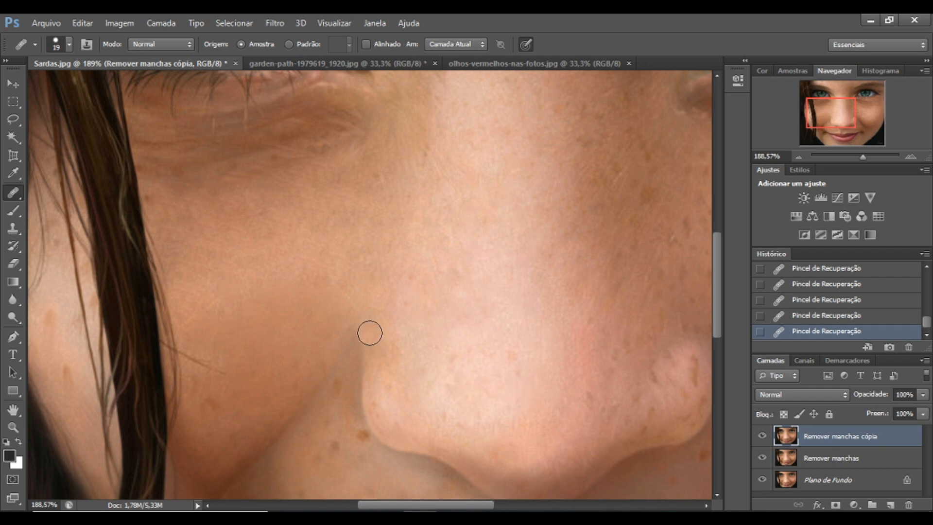
- Compare the face before and after healing by hiding and showing the Remover manchas cópia layer
{"action": "scroll", "coordinate": [303, 253], "scroll_direction": "down", "scroll_amount": 4}
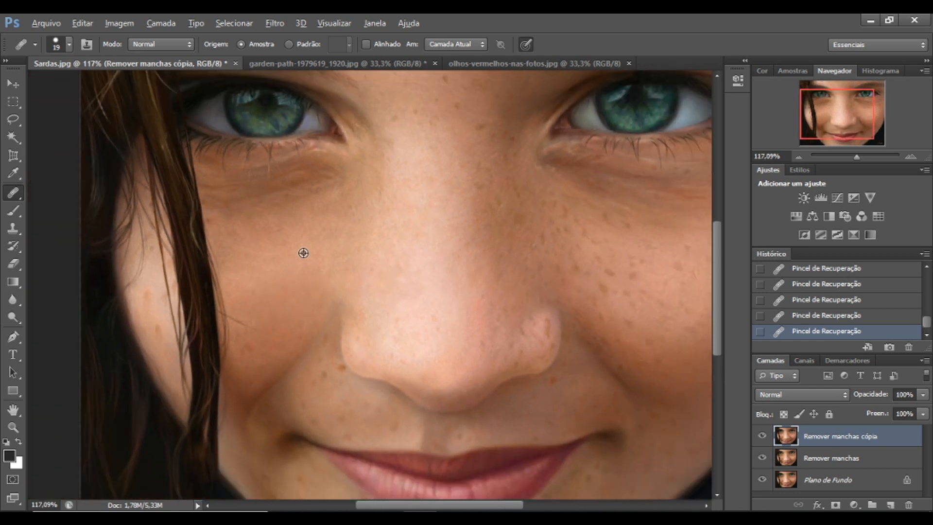
{"action": "left_click", "coordinate": [762, 436]}
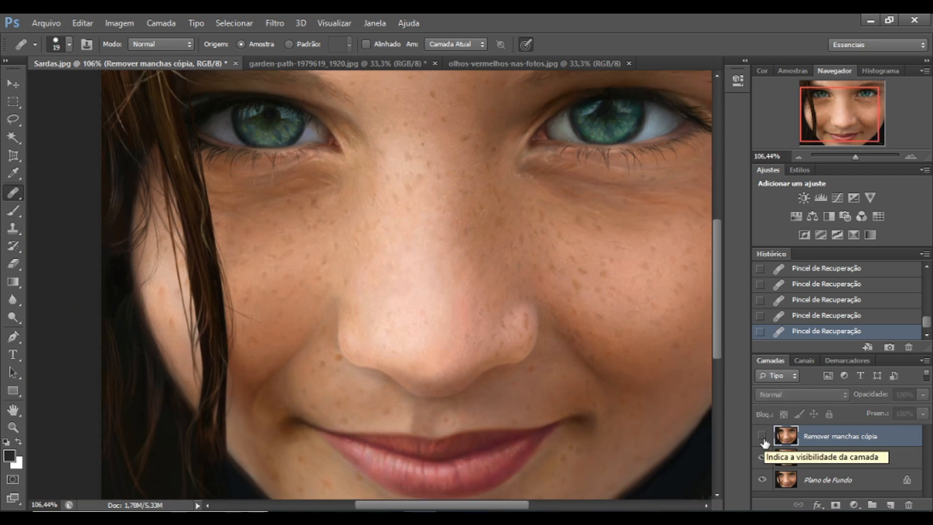
{"action": "left_click", "coordinate": [763, 440]}
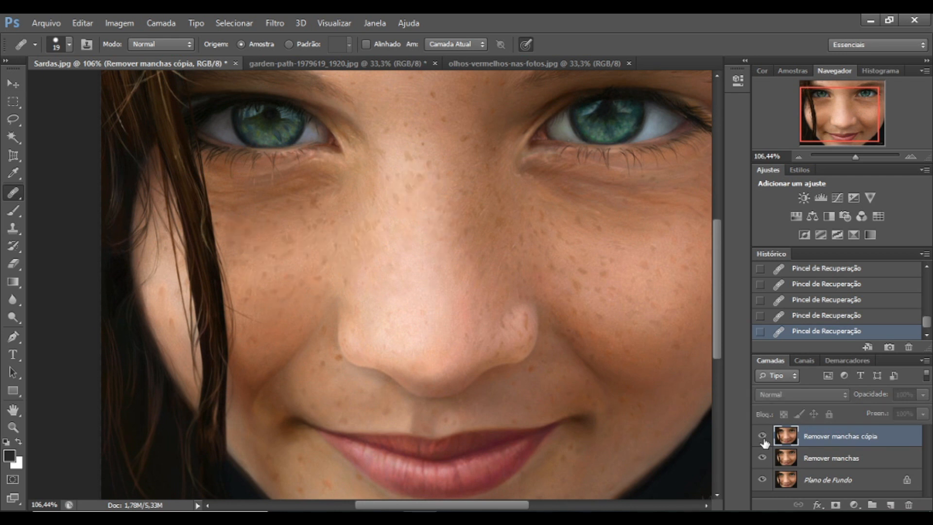
{"action": "left_click", "coordinate": [763, 440]}
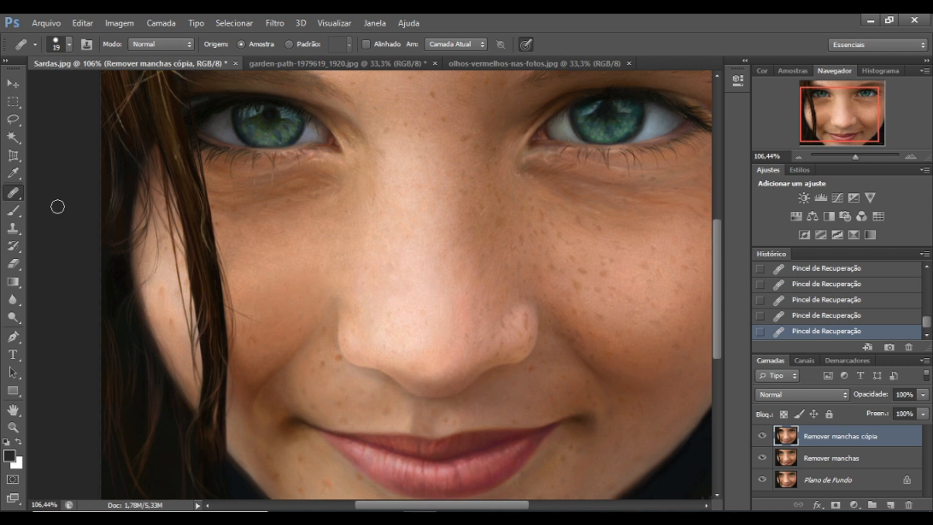
- Patch the freckles on the inner part of the right-hand cheek using the Patch tool, sourcing clean skin from the outer cheek
{"action": "right_click", "coordinate": [15, 197]}
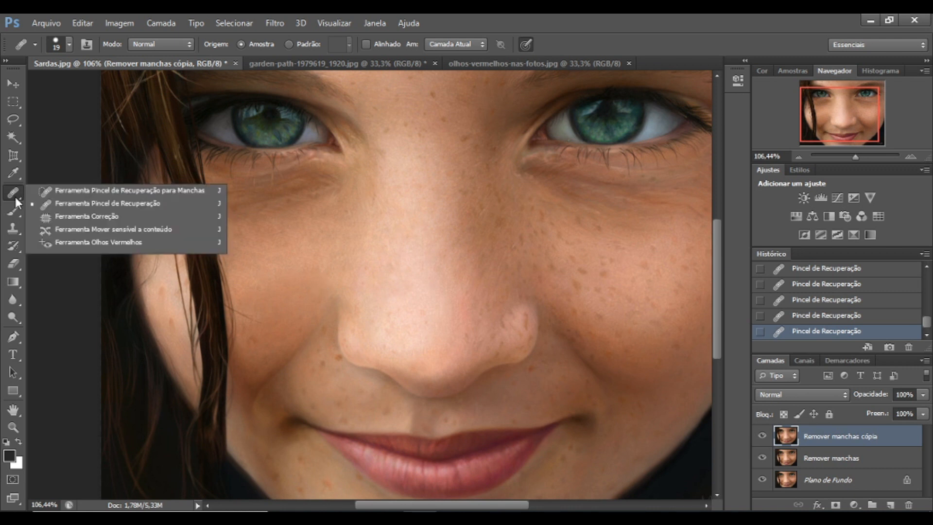
{"action": "left_click", "coordinate": [112, 217]}
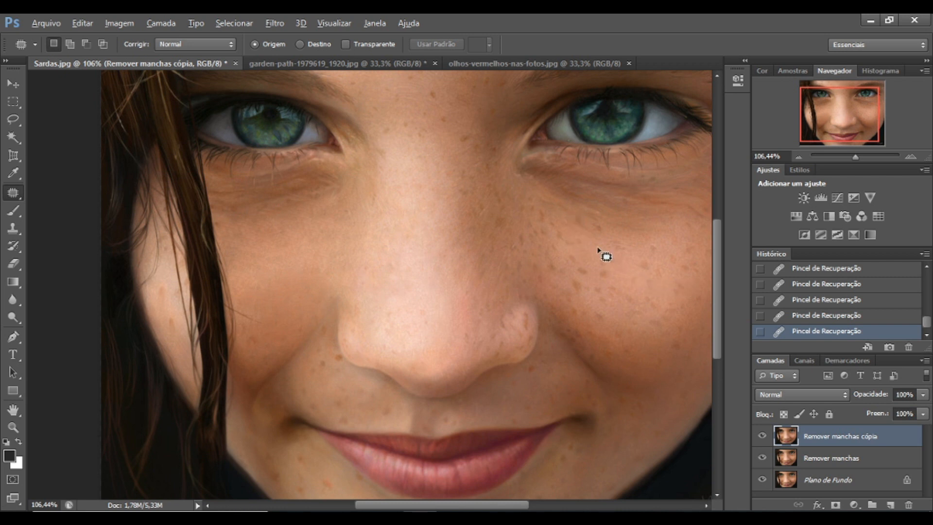
{"action": "scroll", "coordinate": [598, 248], "scroll_direction": "up", "scroll_amount": 4}
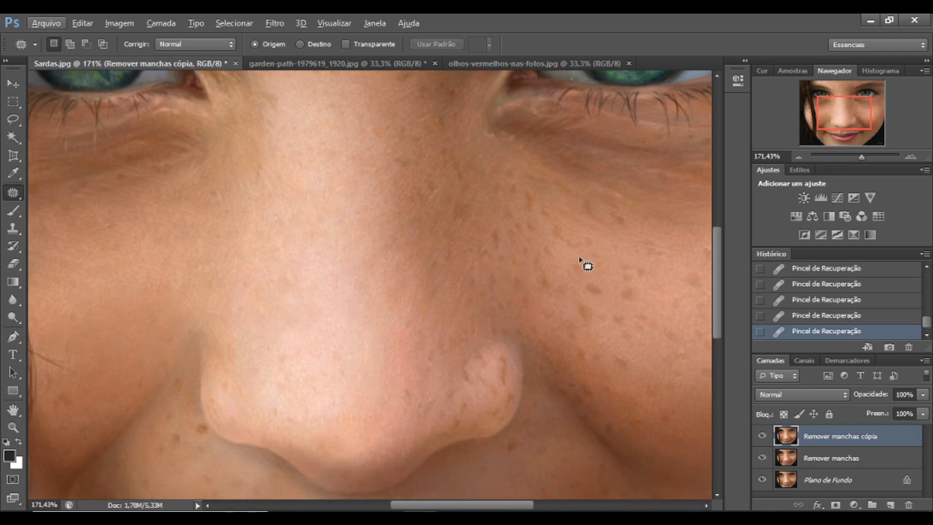
{"action": "mouse_move", "coordinate": [558, 218]}
{"action": "left_mouse_down"}
{"action": "mouse_move", "coordinate": [565, 258]}
{"action": "mouse_move", "coordinate": [595, 256]}
{"action": "mouse_move", "coordinate": [602, 235]}
{"action": "mouse_move", "coordinate": [565, 224]}
{"action": "left_mouse_up"}
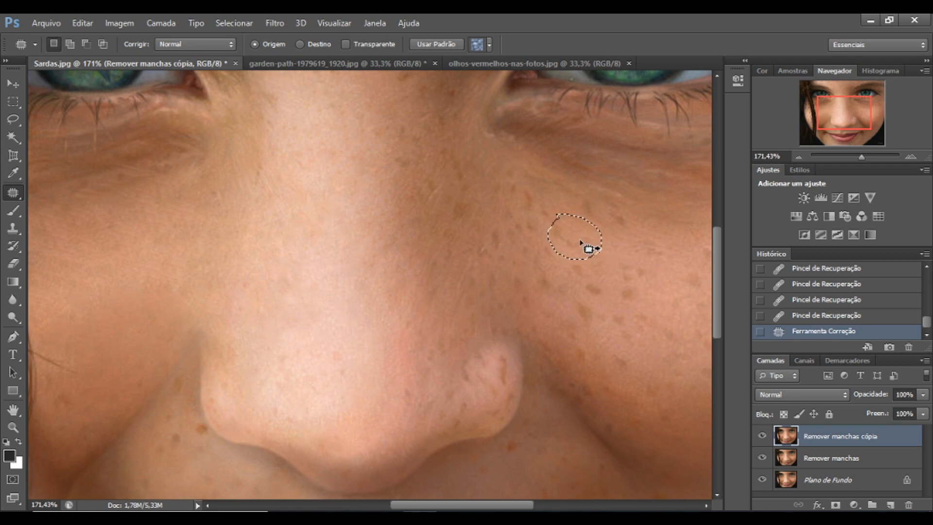
{"action": "left_click_drag", "start_coordinate": [585, 248], "coordinate": [685, 248]}
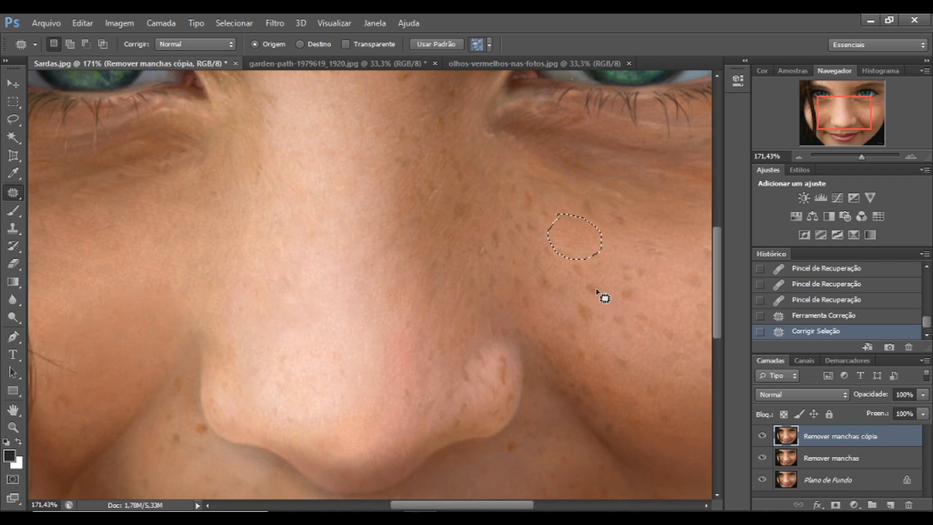
- Patch the freckle clusters across the middle of the right-hand cheek, taking nearby clear skin as the source
{"action": "mouse_move", "coordinate": [568, 265]}
{"action": "left_mouse_down"}
{"action": "mouse_move", "coordinate": [591, 282]}
{"action": "mouse_move", "coordinate": [600, 259]}
{"action": "mouse_move", "coordinate": [578, 255]}
{"action": "mouse_move", "coordinate": [570, 266]}
{"action": "mouse_move", "coordinate": [588, 272]}
{"action": "mouse_move", "coordinate": [615, 255]}
{"action": "left_mouse_up"}
{"action": "mouse_move", "coordinate": [578, 291]}
{"action": "left_mouse_down"}
{"action": "mouse_move", "coordinate": [596, 297]}
{"action": "mouse_move", "coordinate": [582, 273]}
{"action": "mouse_move", "coordinate": [583, 286]}
{"action": "mouse_move", "coordinate": [600, 288]}
{"action": "mouse_move", "coordinate": [596, 270]}
{"action": "mouse_move", "coordinate": [648, 286]}
{"action": "mouse_move", "coordinate": [631, 258]}
{"action": "mouse_move", "coordinate": [619, 281]}
{"action": "mouse_move", "coordinate": [608, 273]}
{"action": "mouse_move", "coordinate": [616, 299]}
{"action": "mouse_move", "coordinate": [645, 312]}
{"action": "mouse_move", "coordinate": [618, 277]}
{"action": "mouse_move", "coordinate": [614, 305]}
{"action": "mouse_move", "coordinate": [643, 304]}
{"action": "mouse_move", "coordinate": [647, 270]}
{"action": "mouse_move", "coordinate": [615, 264]}
{"action": "mouse_move", "coordinate": [631, 329]}
{"action": "left_mouse_up"}
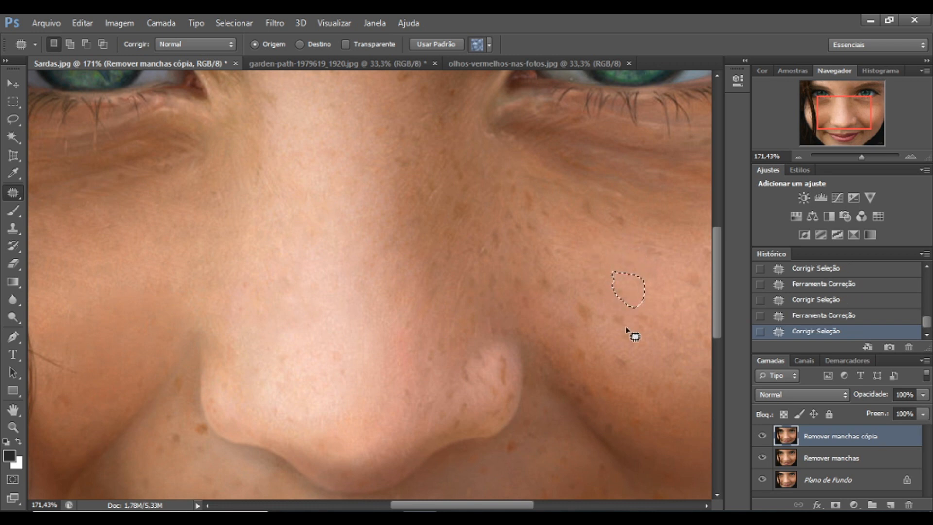
{"action": "mouse_move", "coordinate": [572, 298]}
{"action": "left_mouse_down"}
{"action": "mouse_move", "coordinate": [577, 313]}
{"action": "mouse_move", "coordinate": [605, 329]}
{"action": "mouse_move", "coordinate": [600, 294]}
{"action": "mouse_move", "coordinate": [572, 300]}
{"action": "mouse_move", "coordinate": [625, 292]}
{"action": "mouse_move", "coordinate": [632, 277]}
{"action": "mouse_move", "coordinate": [608, 277]}
{"action": "left_mouse_up"}
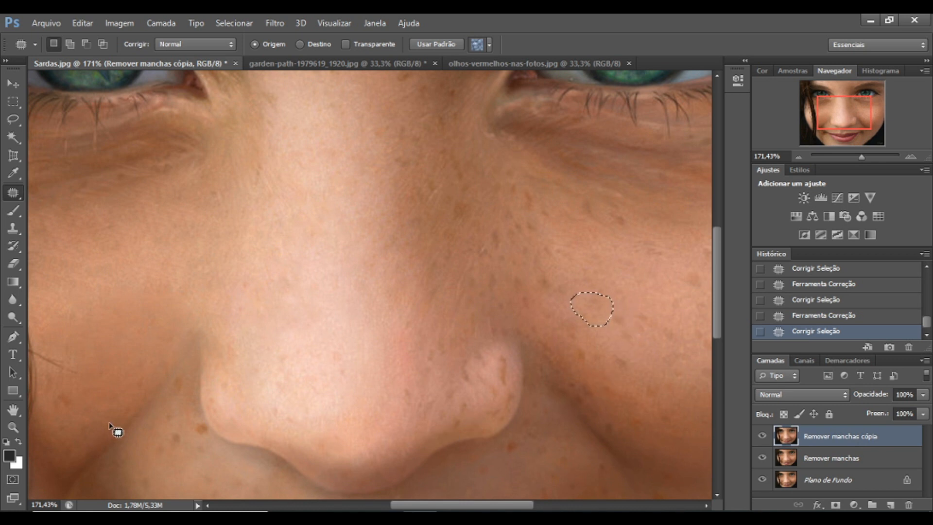
- Patch one more freckled area on the right-hand cheek beside the nose, then clear the selection
{"action": "scroll", "coordinate": [346, 377], "scroll_direction": "down", "scroll_amount": 1}
{"action": "scroll", "coordinate": [345, 377], "scroll_direction": "down", "scroll_amount": 1}
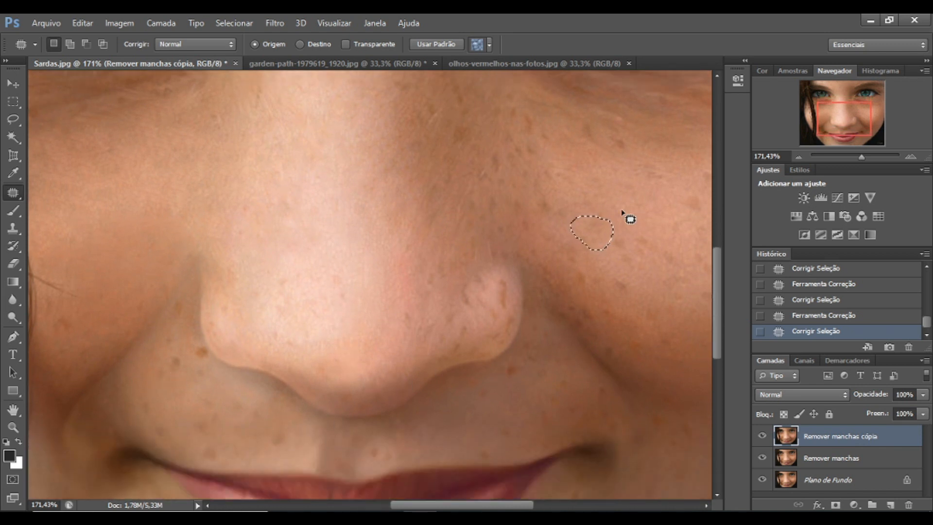
{"action": "mouse_move", "coordinate": [613, 191]}
{"action": "left_mouse_down"}
{"action": "mouse_move", "coordinate": [592, 210]}
{"action": "mouse_move", "coordinate": [606, 226]}
{"action": "mouse_move", "coordinate": [638, 230]}
{"action": "mouse_move", "coordinate": [643, 194]}
{"action": "mouse_move", "coordinate": [615, 192]}
{"action": "left_mouse_up"}
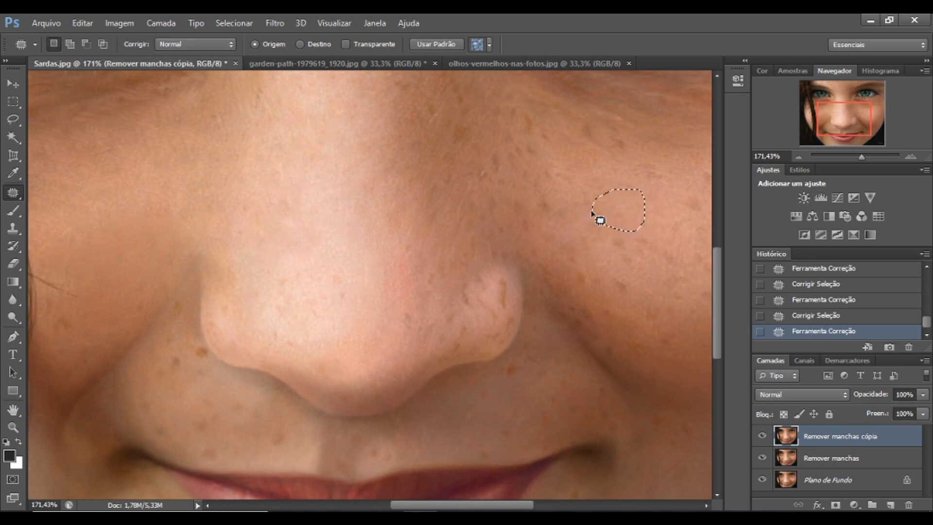
{"action": "left_click_drag", "start_coordinate": [612, 211], "coordinate": [517, 375]}
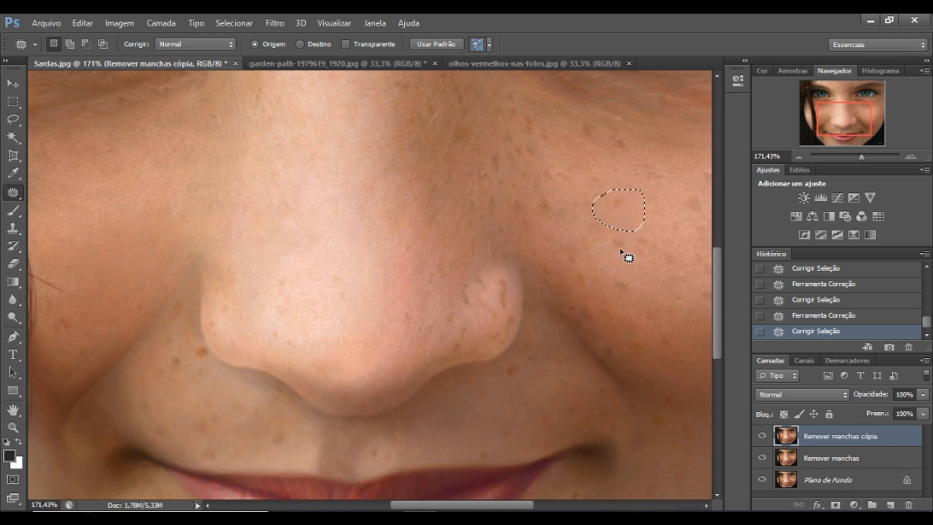
{"action": "key", "text": "ctrl+d"}
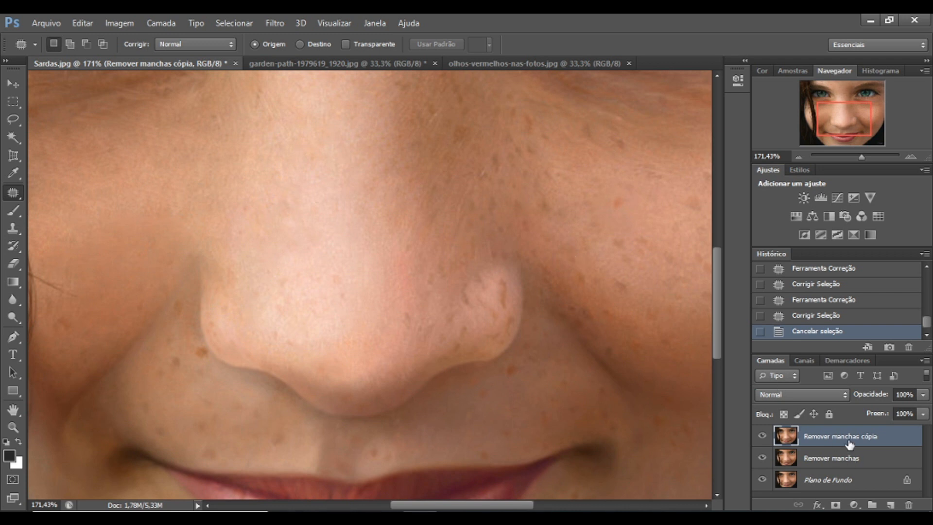
- Rename the layer Remover manchas cópia as "Ferramenta de correção"
{"action": "left_click", "coordinate": [176, 28]}
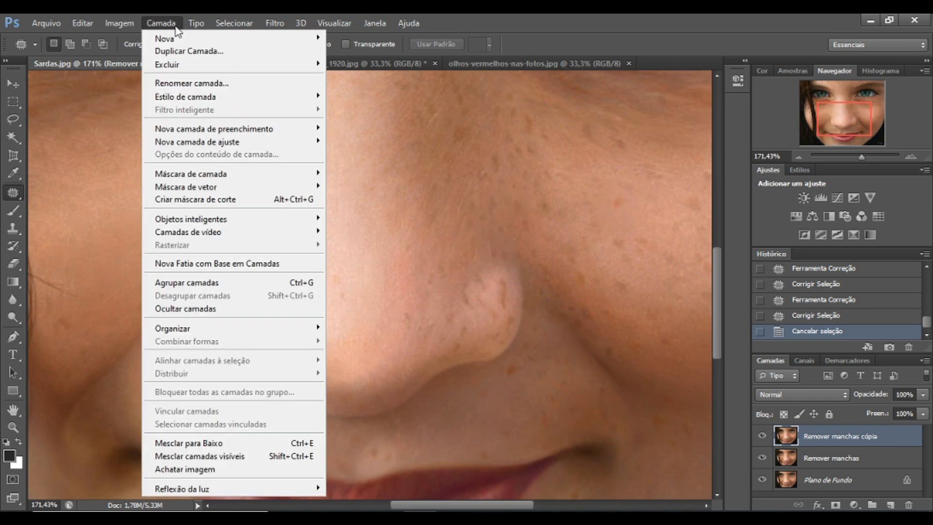
{"action": "left_click", "coordinate": [11, 194]}
{"action": "right_click", "coordinate": [11, 194]}
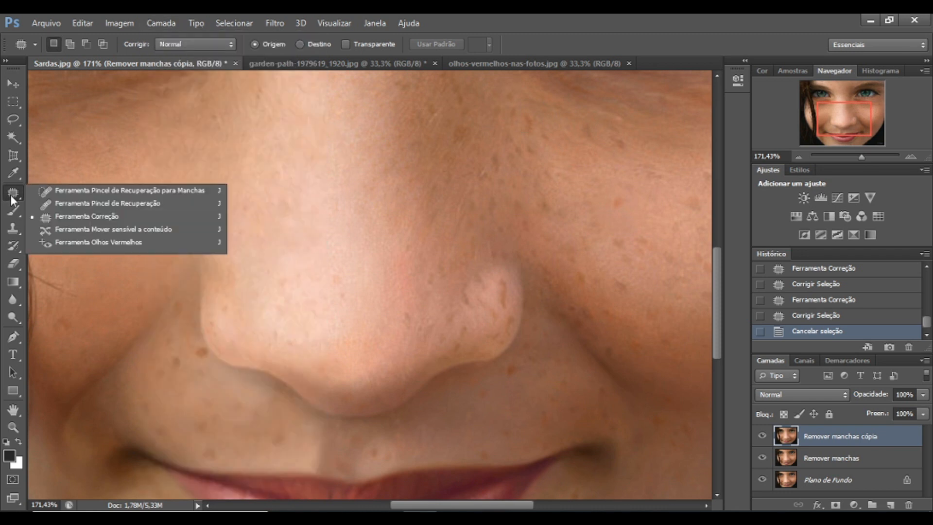
{"action": "left_click", "coordinate": [161, 23]}
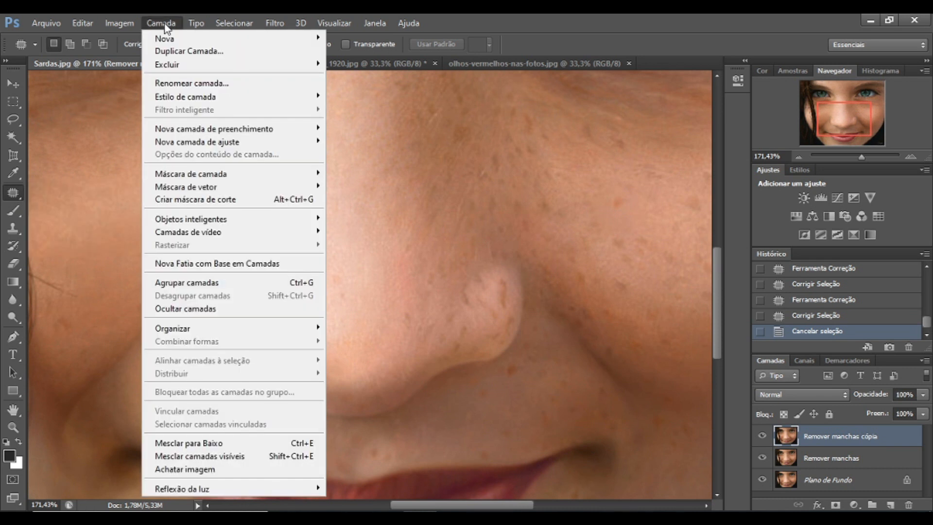
{"action": "left_click", "coordinate": [184, 82]}
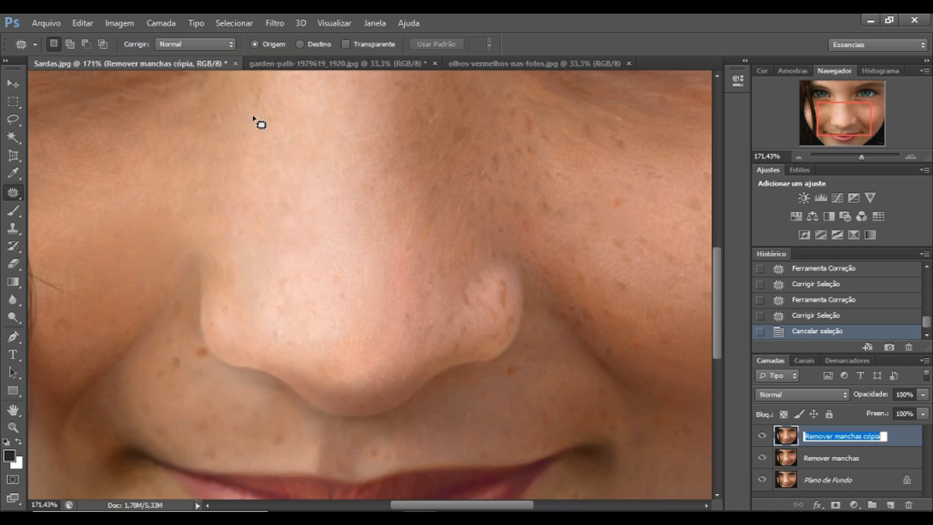
{"action": "type", "text": "c"}
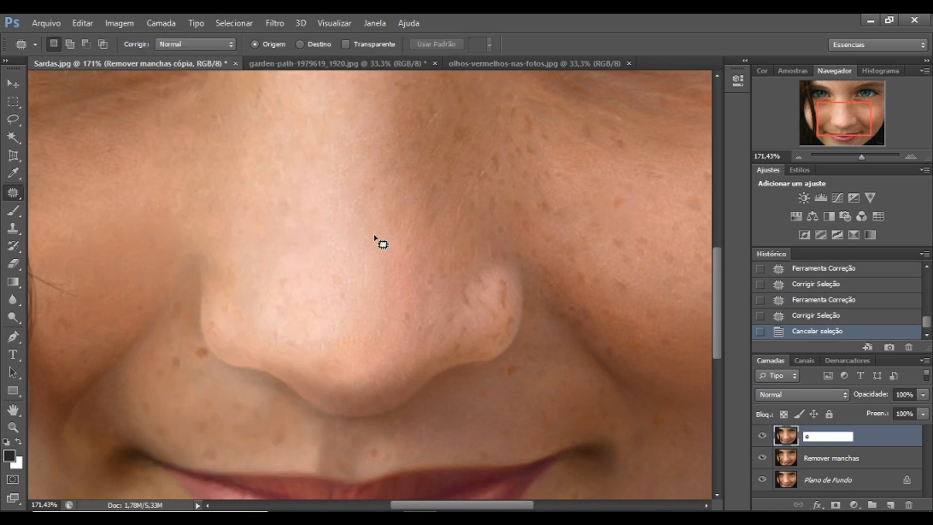
{"action": "type", "text": "Ferra"}
{"action": "type", "text": "mne"}
{"action": "type", "text": "ta de correç"}
{"action": "type", "text": "ão"}
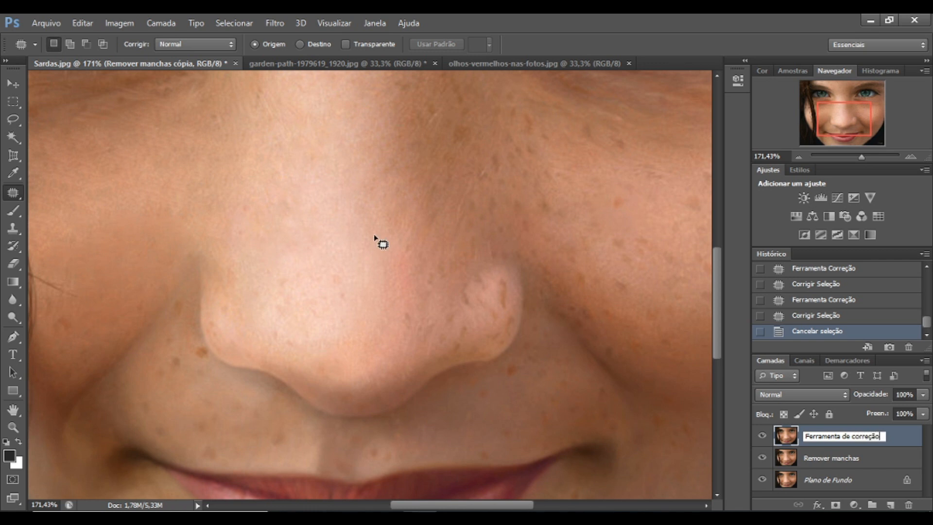
{"action": "left_click", "coordinate": [905, 445]}
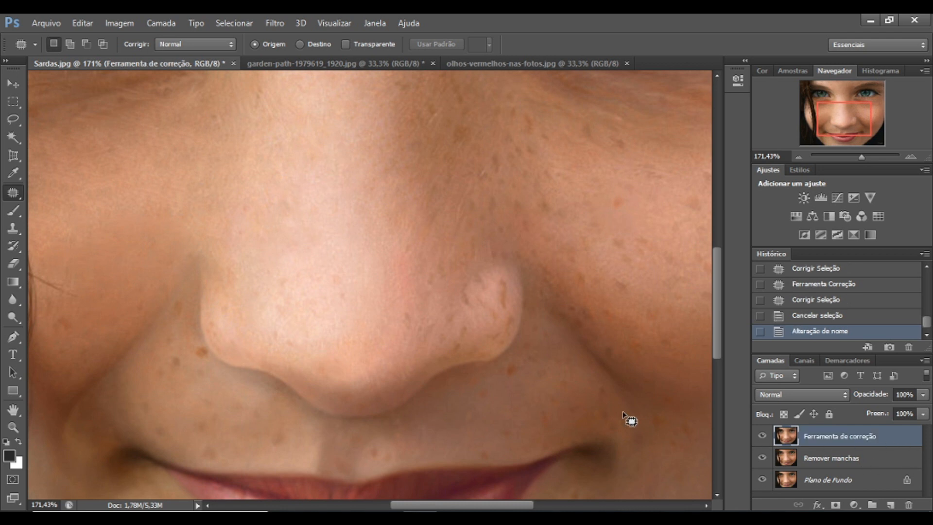
- Compare the whole face with the original by hiding and showing the Ferramenta de correção and Remover manchas layers
{"action": "key", "text": "ctrl+0"}
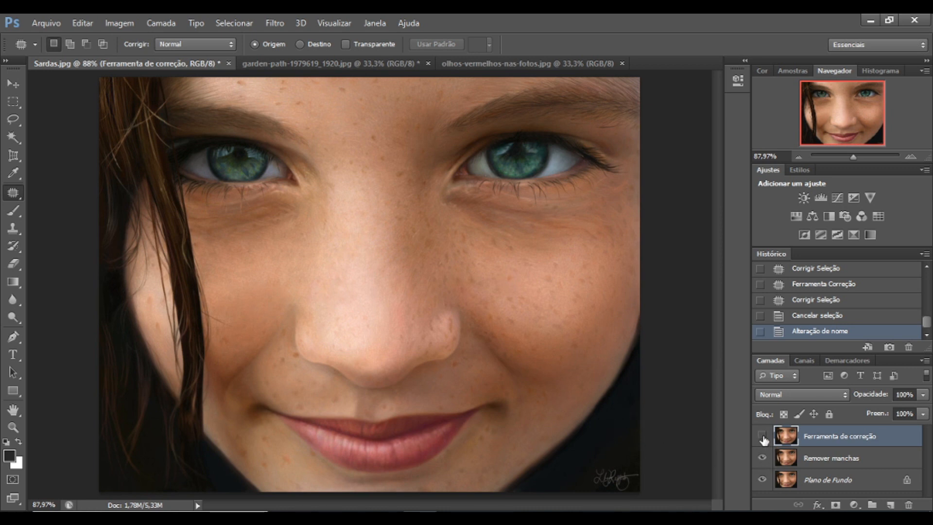
{"action": "left_click", "coordinate": [762, 457]}
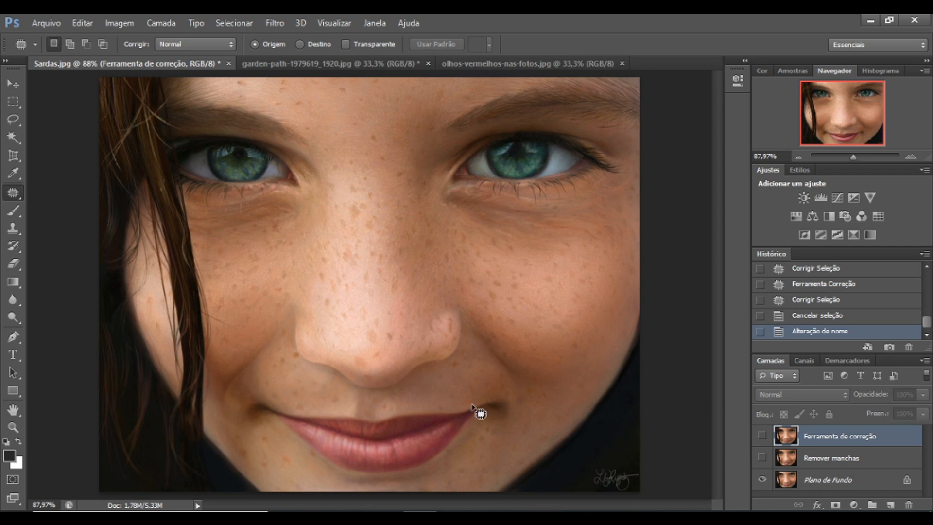
{"action": "left_click", "coordinate": [761, 457]}
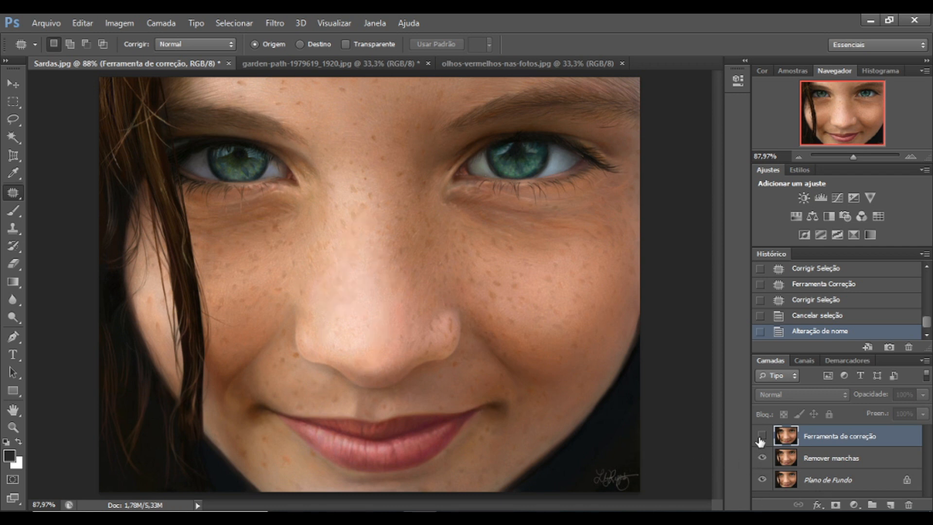
{"action": "left_click", "coordinate": [761, 438]}
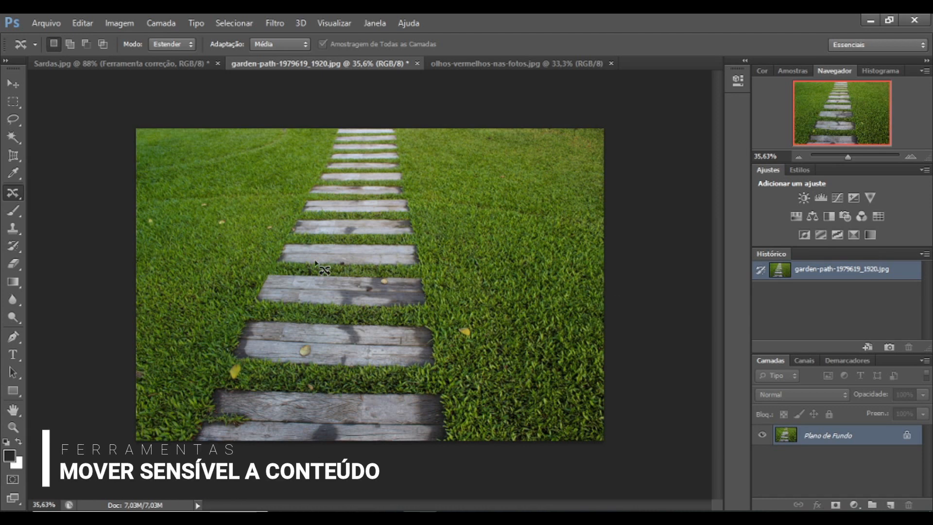
- Duplicate the Plano de Fundo layer of garden-path-1979619_1920.jpg for editing with the Content-Aware Move tool
{"action": "right_click", "coordinate": [14, 194]}
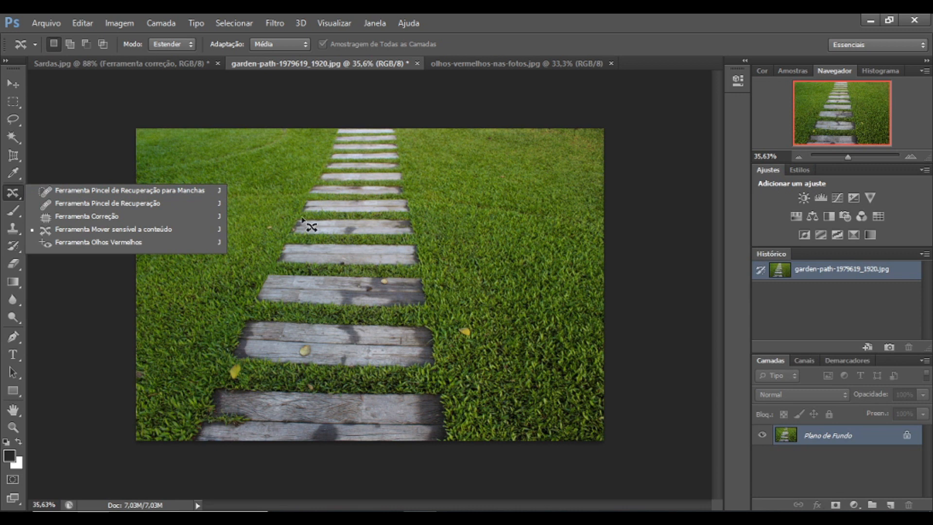
{"action": "left_click", "coordinate": [97, 144]}
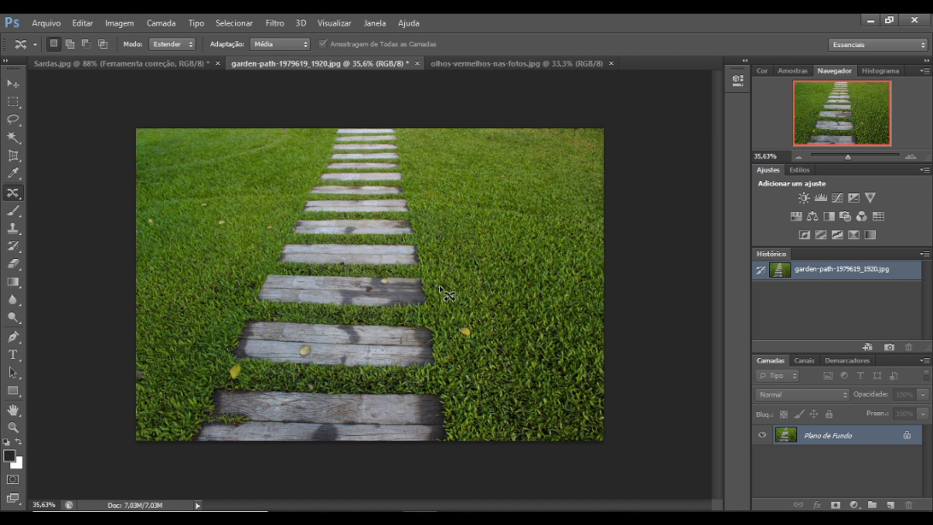
{"action": "scroll", "coordinate": [439, 286], "scroll_direction": "up", "scroll_amount": 3}
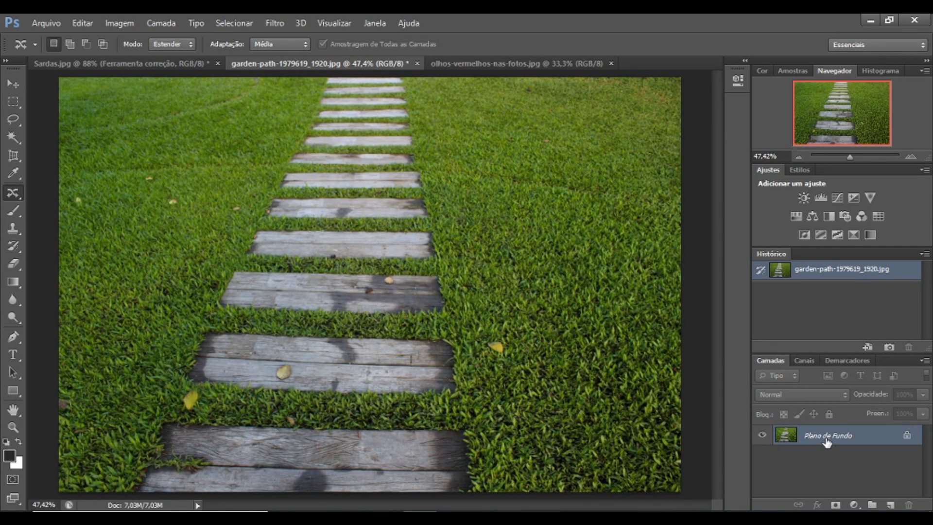
{"action": "left_click_drag", "start_coordinate": [826, 439], "coordinate": [826, 438]}
{"action": "key", "text": "ctrl+j"}
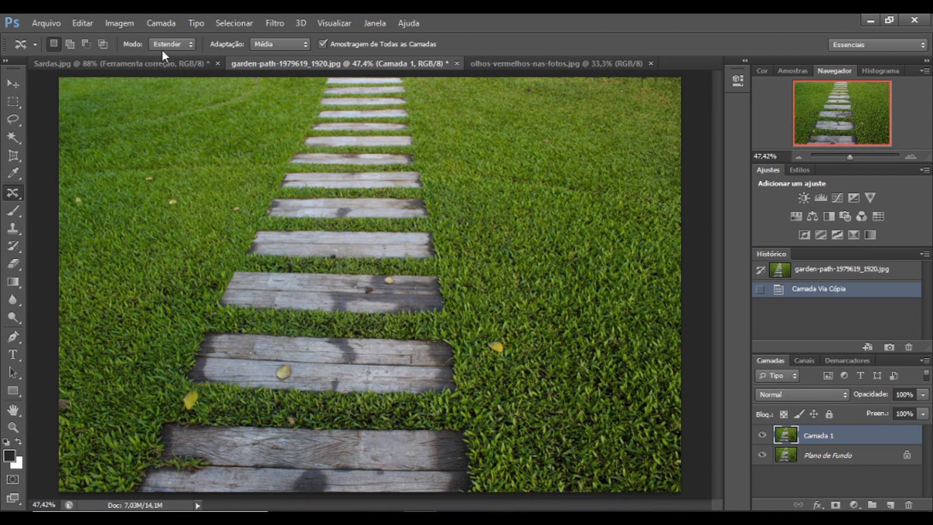
- With Content-Aware Move in Estender mode, loosely outline the plank just above the one holding the small yellow leaf, including some surrounding grass
{"action": "left_click", "coordinate": [188, 45]}
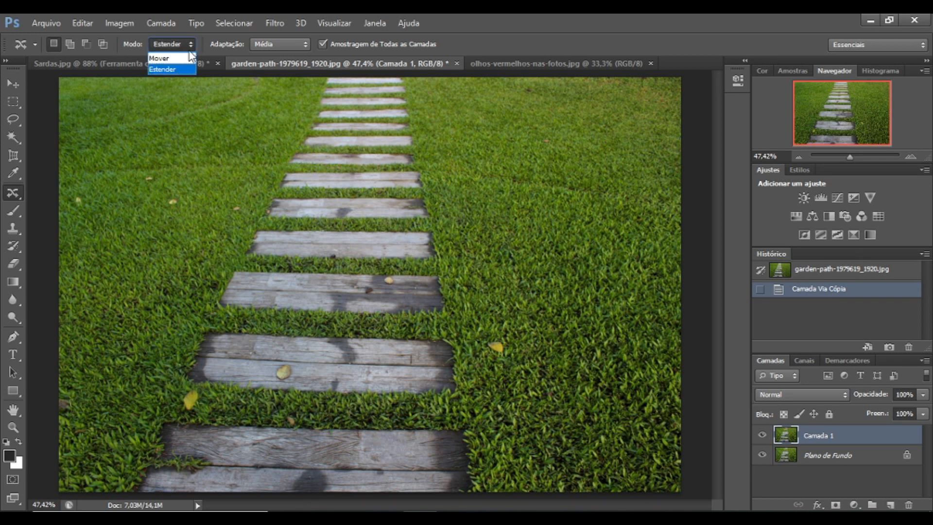
{"action": "left_click", "coordinate": [203, 58]}
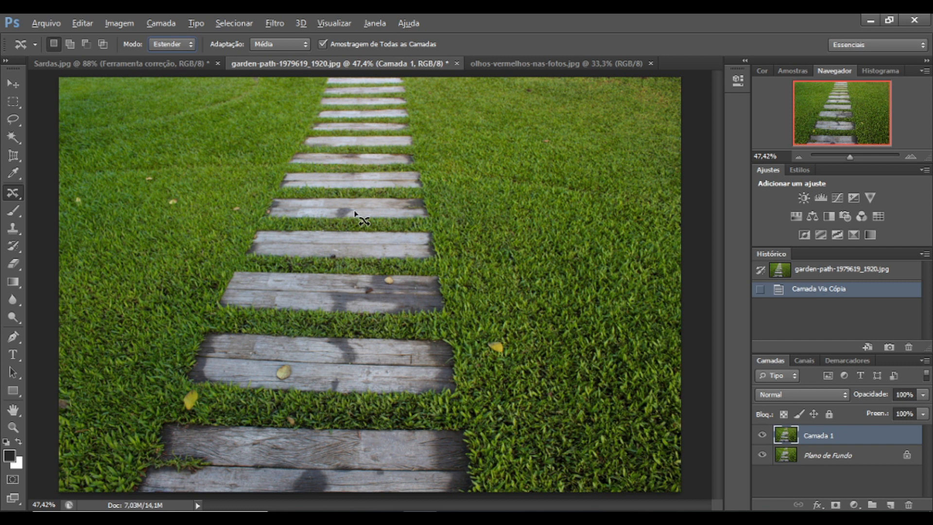
{"action": "key", "text": "alt"}
{"action": "key", "text": "ctrl+plus"}
{"action": "key", "text": "ctrl+plus"}
{"action": "key", "text": "ctrl+plus"}
{"action": "key", "text": "ctrl+plus"}
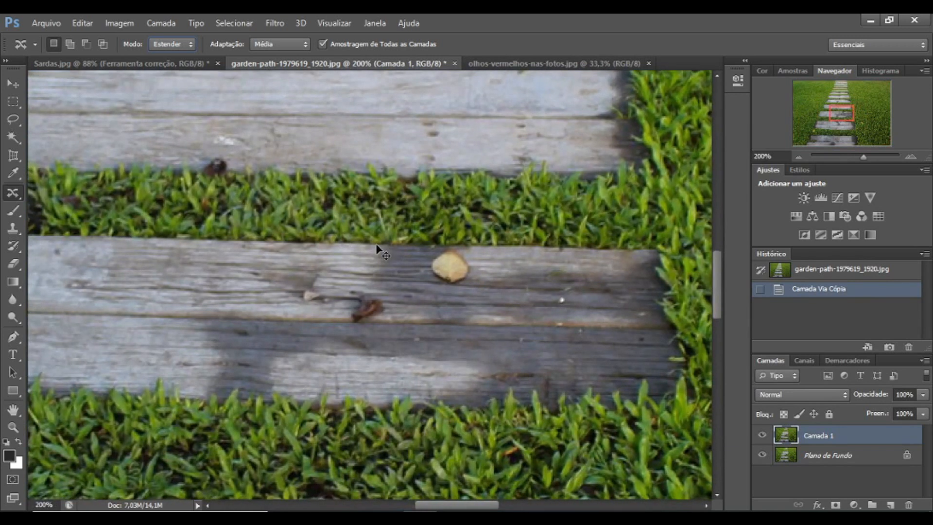
{"action": "key", "text": "ctrl+minus"}
{"action": "key", "text": "ctrl+minus"}
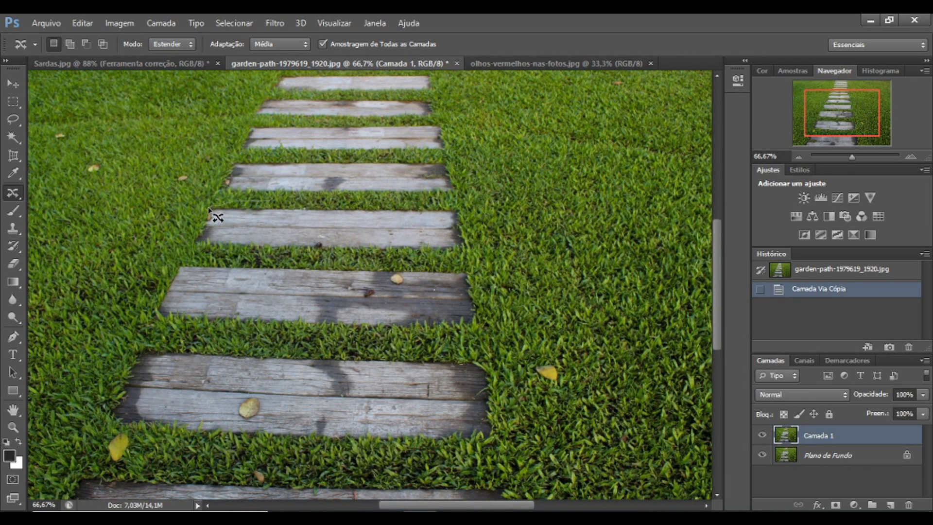
{"action": "mouse_move", "coordinate": [217, 262]}
{"action": "left_mouse_down"}
{"action": "mouse_move", "coordinate": [423, 269]}
{"action": "mouse_move", "coordinate": [468, 250]}
{"action": "mouse_move", "coordinate": [482, 231]}
{"action": "left_mouse_up"}
{"action": "mouse_move", "coordinate": [455, 203]}
{"action": "left_mouse_down"}
{"action": "mouse_move", "coordinate": [421, 194]}
{"action": "mouse_move", "coordinate": [373, 203]}
{"action": "mouse_move", "coordinate": [265, 203]}
{"action": "left_mouse_up"}
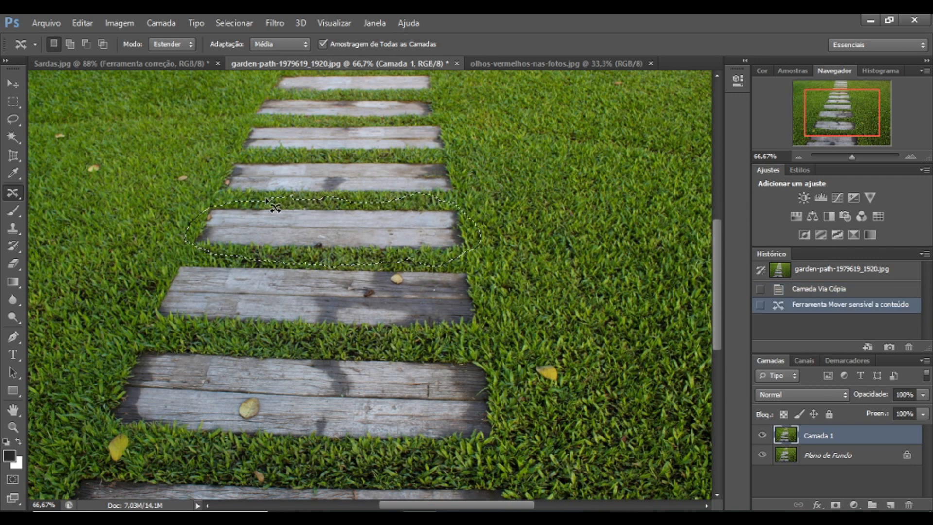
- Extend a copy of the outlined plank onto the grass to its right, shift it slightly, and clear the selection
{"action": "left_click_drag", "start_coordinate": [311, 235], "coordinate": [583, 235]}
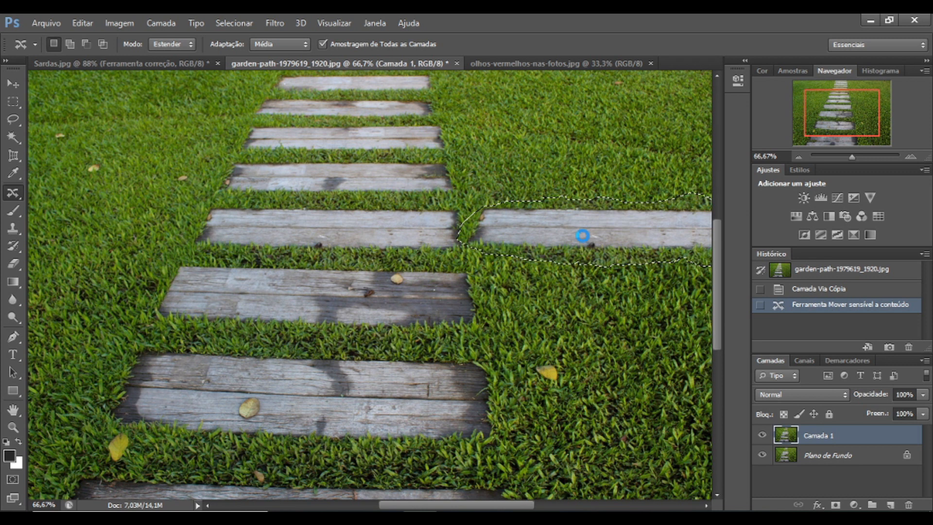
{"action": "key", "text": "ctrl+minus"}
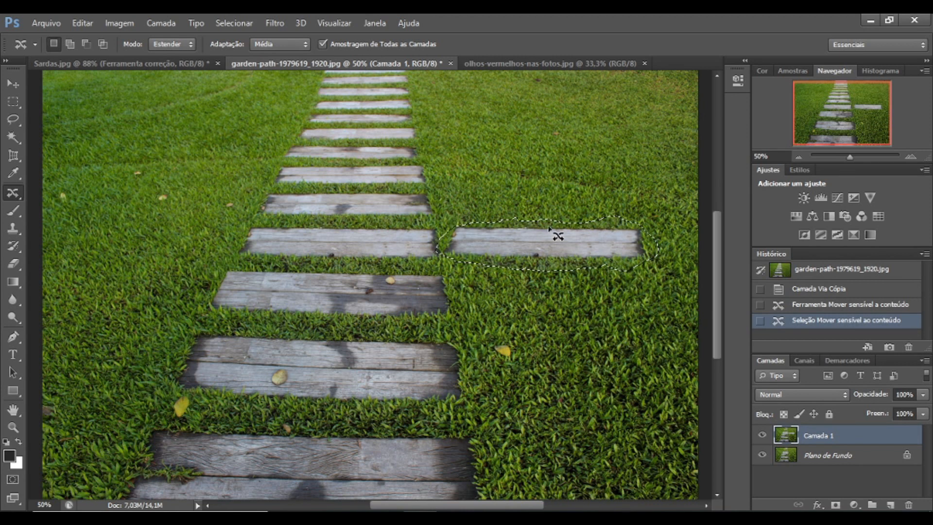
{"action": "left_click_drag", "start_coordinate": [554, 239], "coordinate": [558, 243]}
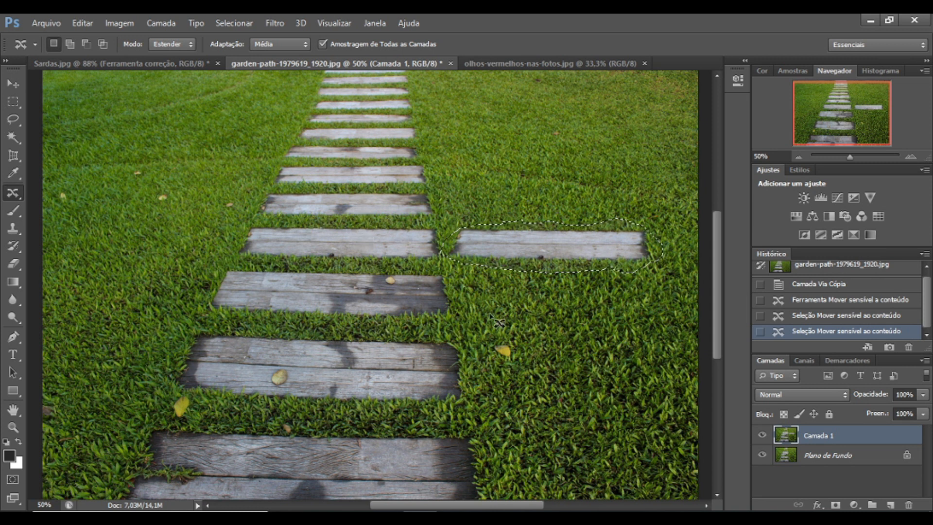
{"action": "left_click", "coordinate": [510, 328]}
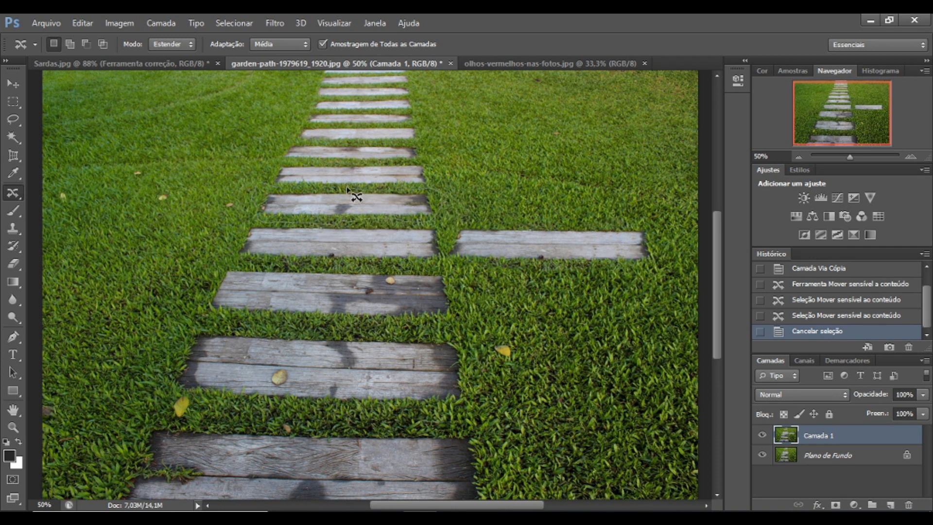
- Extend a copy of the next plank up the path onto the grass just above the earlier copy, and clear the selection
{"action": "left_click_drag", "start_coordinate": [275, 189], "coordinate": [278, 189]}
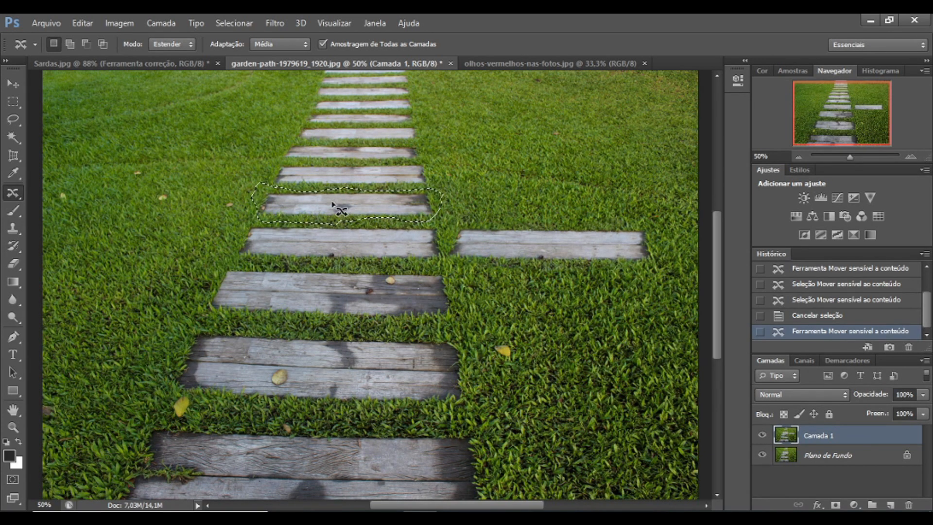
{"action": "left_click_drag", "start_coordinate": [333, 204], "coordinate": [536, 204]}
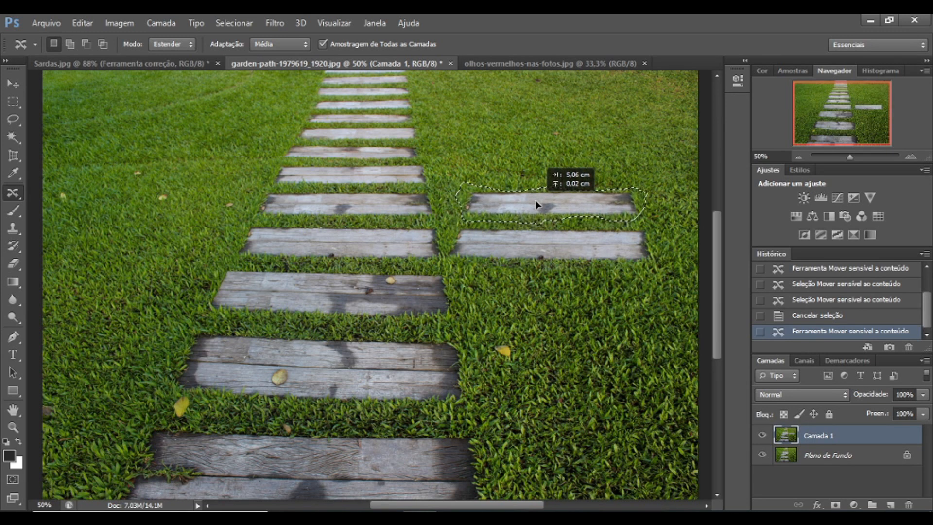
{"action": "left_click_drag", "start_coordinate": [537, 205], "coordinate": [537, 204]}
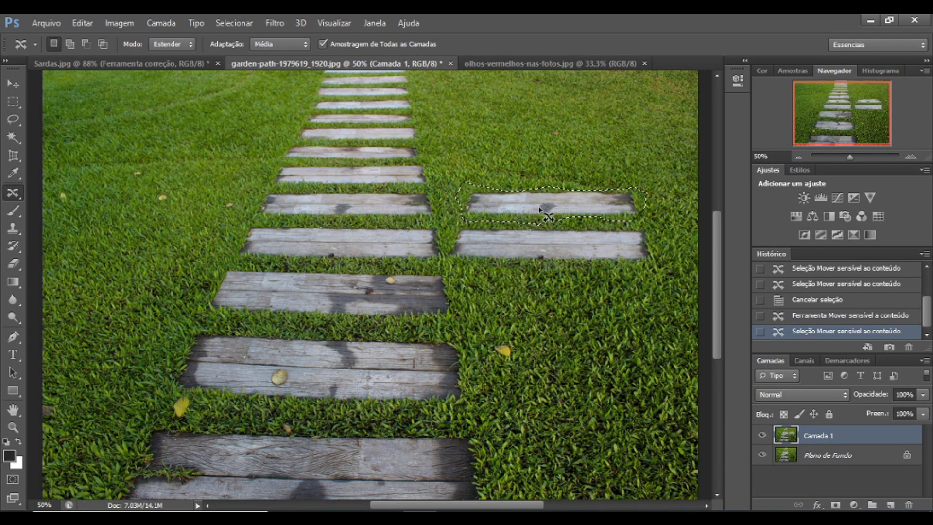
{"action": "key", "text": "ctrl+d"}
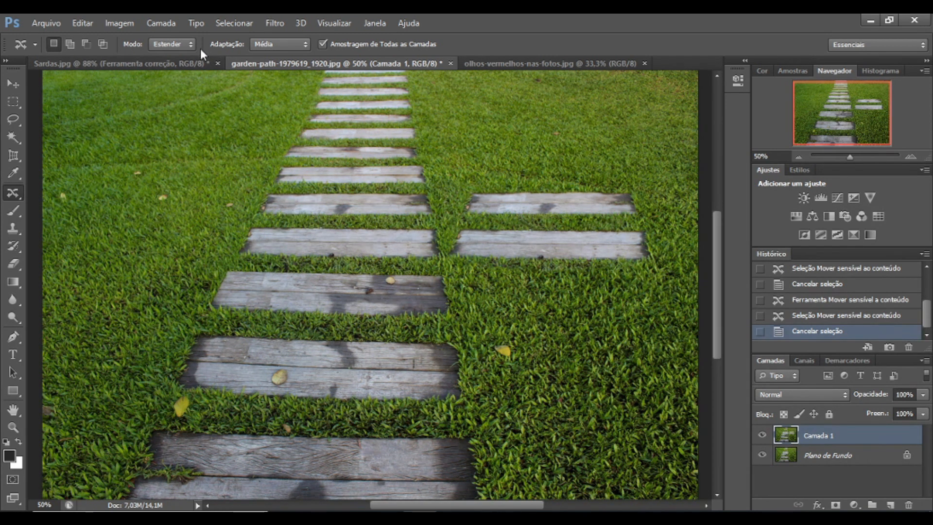
- Using Mover mode, closely outline the same original plank, relocate it onto the grass to its left, and shift it slightly upward
{"action": "left_click", "coordinate": [184, 45]}
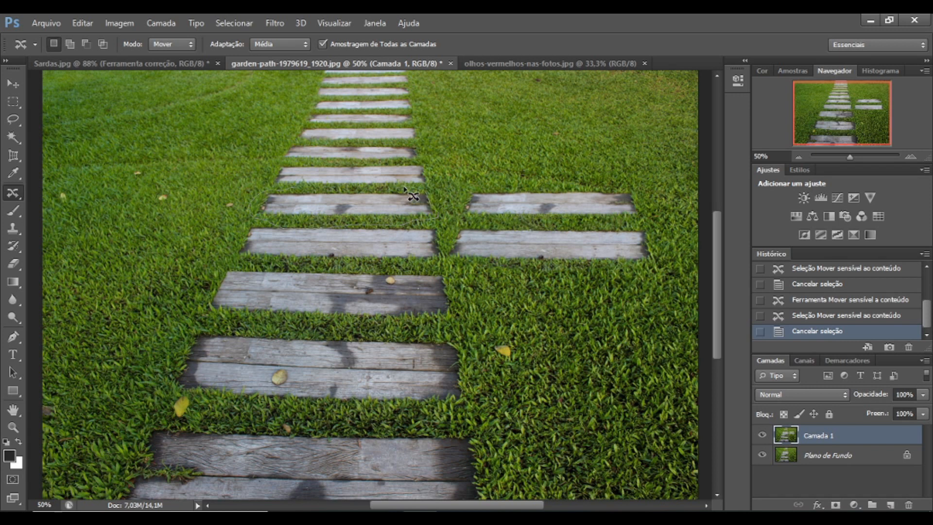
{"action": "left_click_drag", "start_coordinate": [347, 188], "coordinate": [293, 183]}
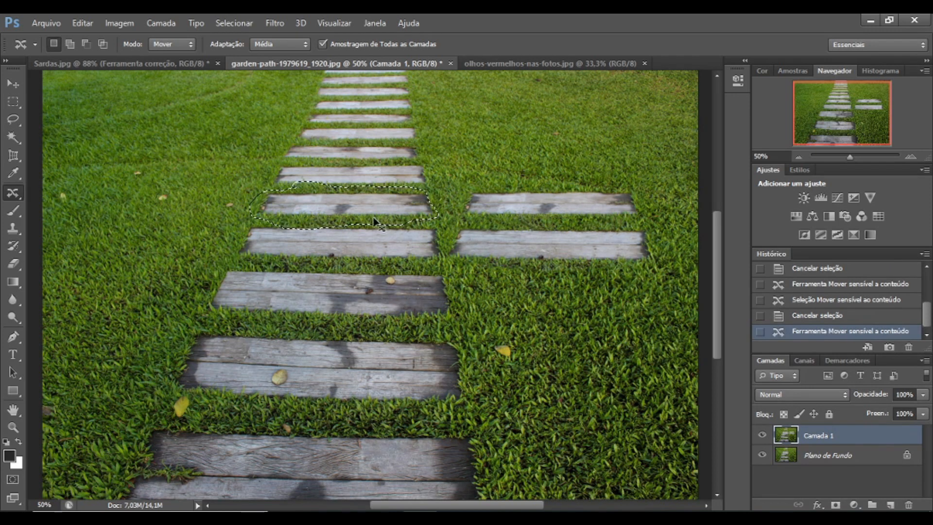
{"action": "key", "text": "ctrl+d"}
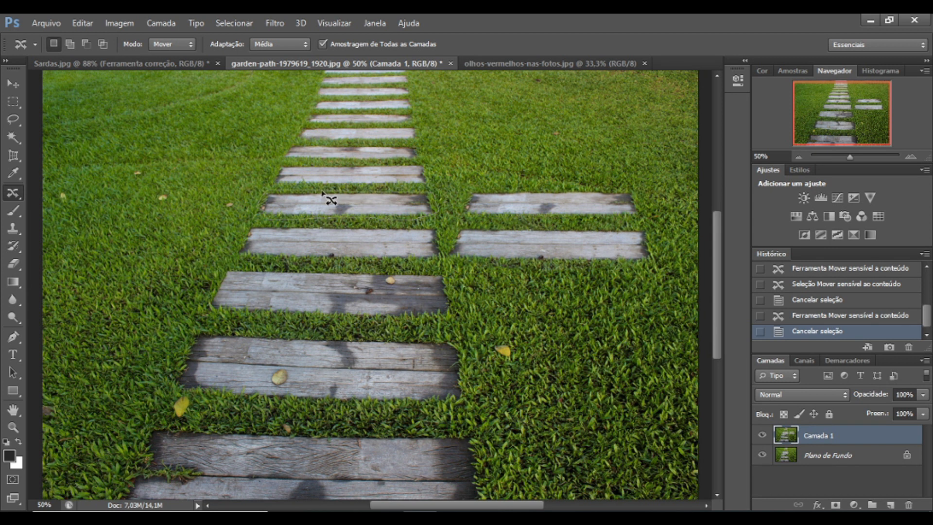
{"action": "left_click_drag", "start_coordinate": [322, 192], "coordinate": [321, 191]}
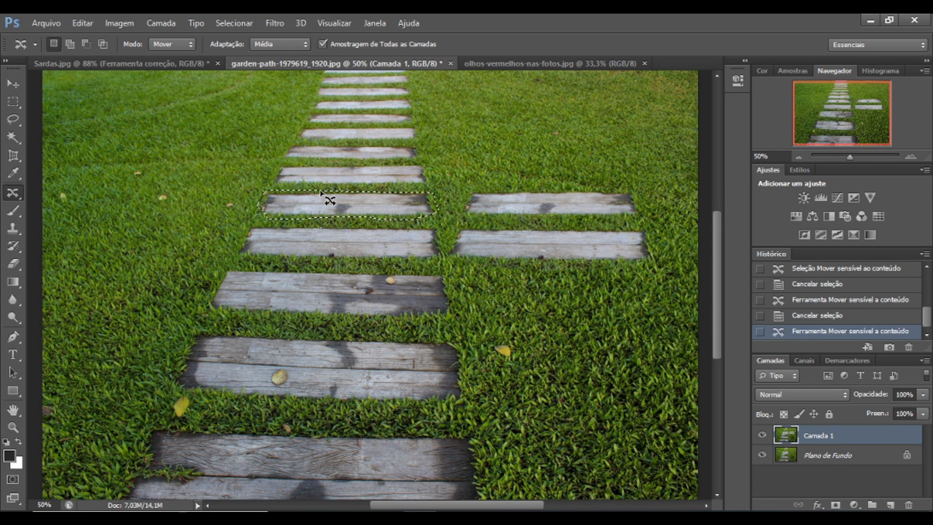
{"action": "left_click_drag", "start_coordinate": [330, 200], "coordinate": [145, 203]}
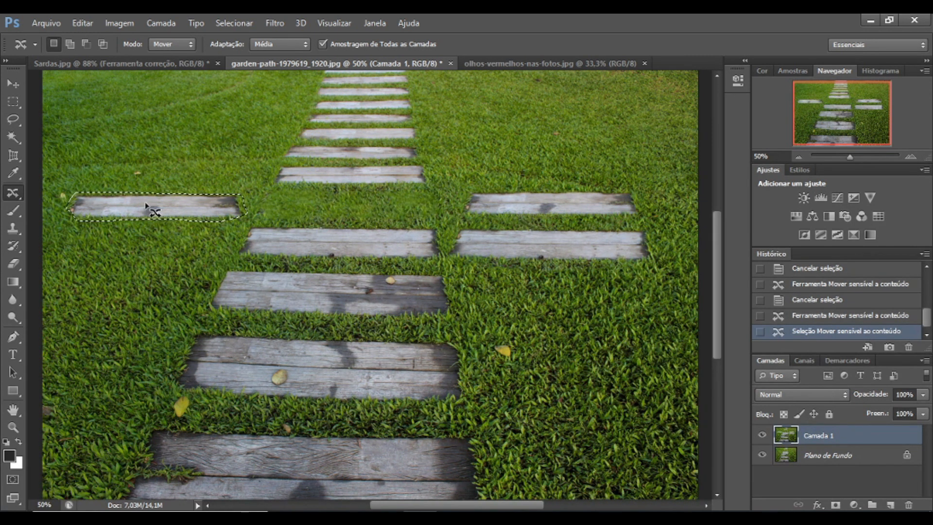
{"action": "left_click_drag", "start_coordinate": [146, 203], "coordinate": [146, 197]}
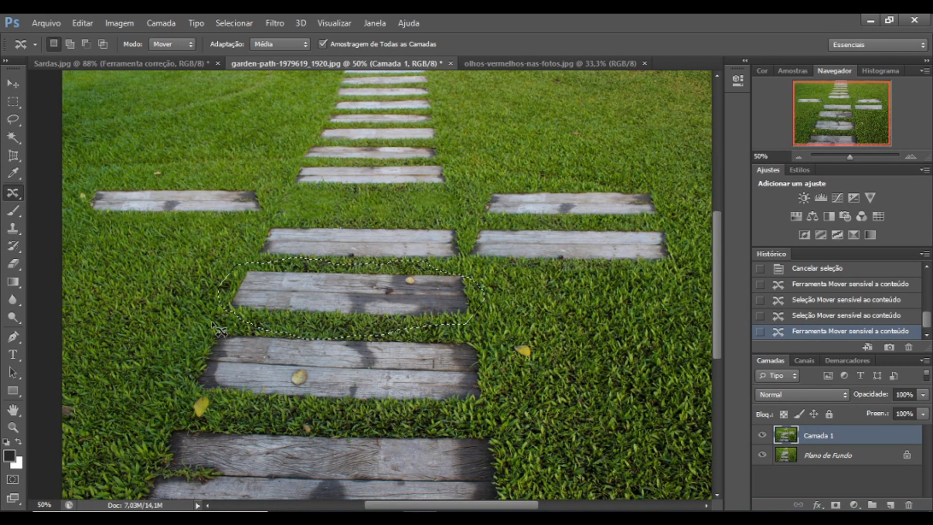
- Move the original plank holding the small yellow leaf onto the grass to its right with some surrounding grass, and clear the selection
{"action": "key", "text": "ctrl+d"}
{"action": "mouse_move", "coordinate": [214, 323]}
{"action": "left_mouse_down"}
{"action": "mouse_move", "coordinate": [197, 335]}
{"action": "mouse_move", "coordinate": [188, 362]}
{"action": "mouse_move", "coordinate": [195, 391]}
{"action": "mouse_move", "coordinate": [252, 411]}
{"action": "mouse_move", "coordinate": [324, 404]}
{"action": "mouse_move", "coordinate": [460, 410]}
{"action": "mouse_move", "coordinate": [505, 370]}
{"action": "mouse_move", "coordinate": [474, 340]}
{"action": "mouse_move", "coordinate": [239, 328]}
{"action": "left_mouse_up"}
{"action": "mouse_move", "coordinate": [296, 365]}
{"action": "left_mouse_down"}
{"action": "mouse_move", "coordinate": [578, 368]}
{"action": "mouse_move", "coordinate": [590, 377]}
{"action": "left_mouse_up"}
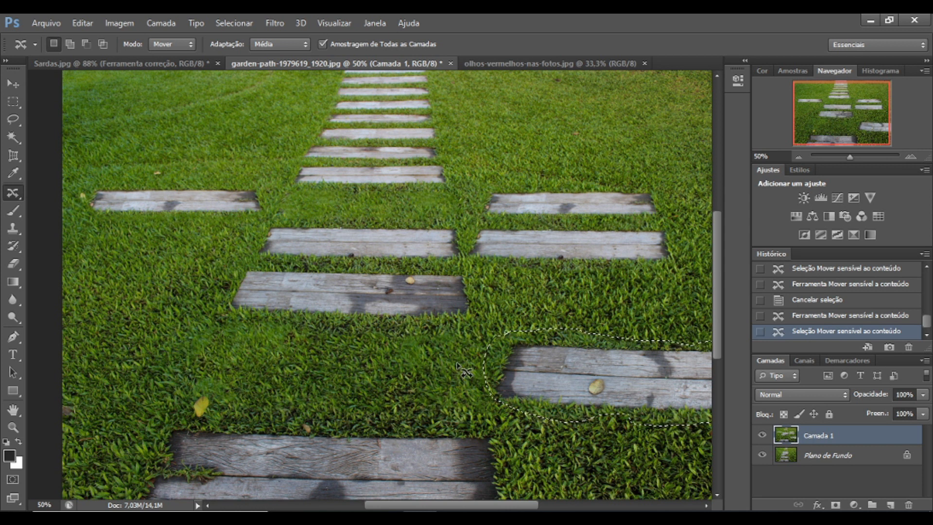
{"action": "key", "text": "ctrl+d"}
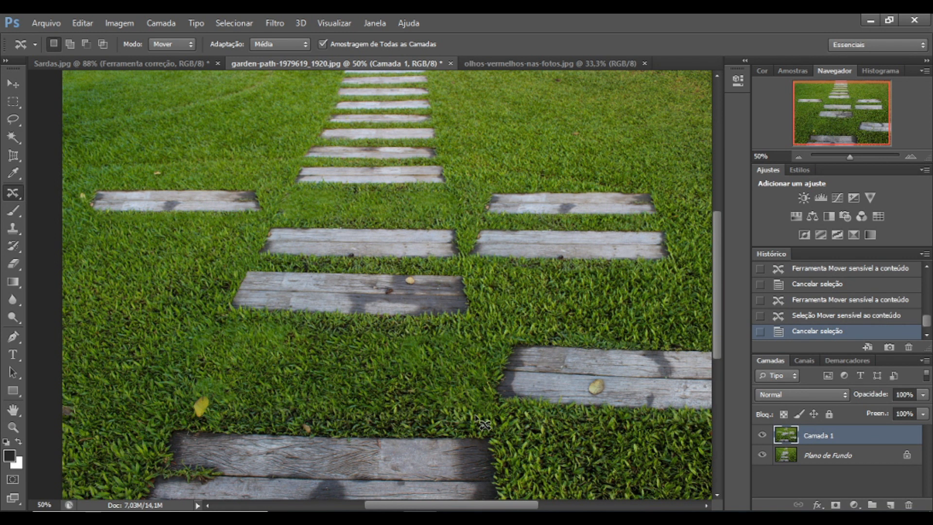
{"action": "scroll", "coordinate": [477, 417], "scroll_direction": "down", "scroll_amount": 1}
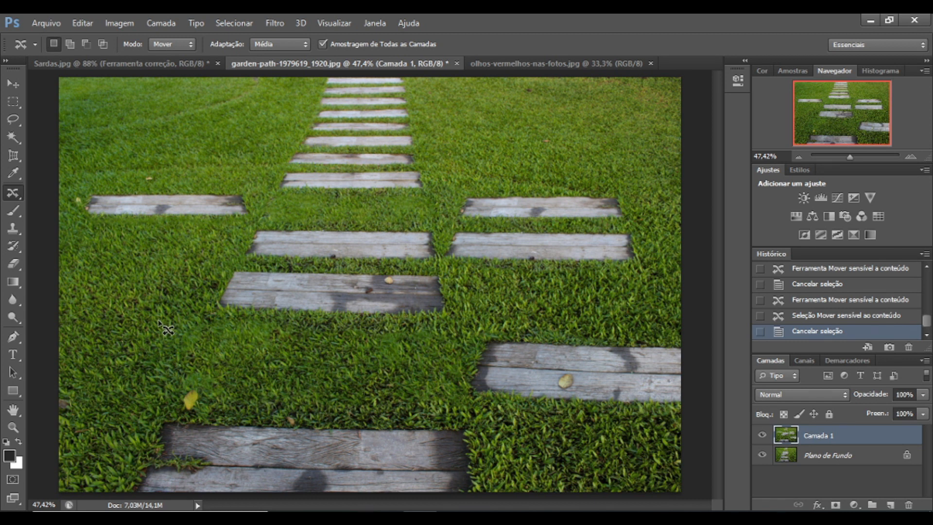
- Switch to olhos-vermelhos-nas-fotos.jpg, duplicate its Plano de Fundo layer, and choose the Red Eye tool (Ferramenta Olhos Vermelhos)
{"action": "left_click", "coordinate": [22, 191]}
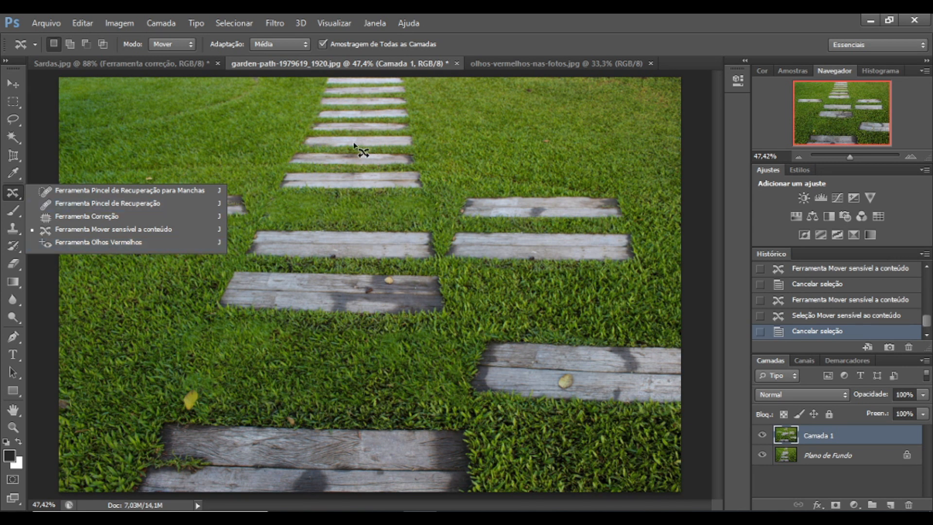
{"action": "left_click", "coordinate": [549, 68]}
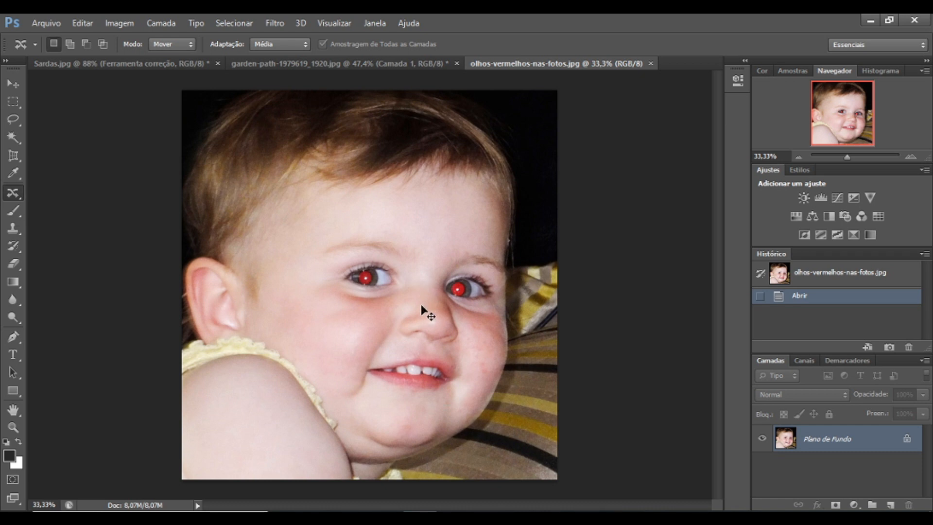
{"action": "key", "text": "ctrl+j"}
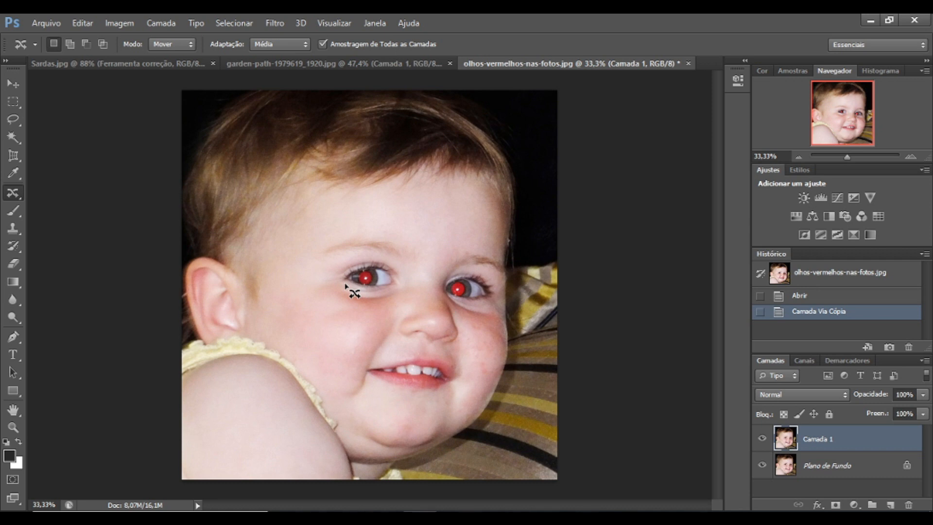
{"action": "left_click", "coordinate": [19, 191]}
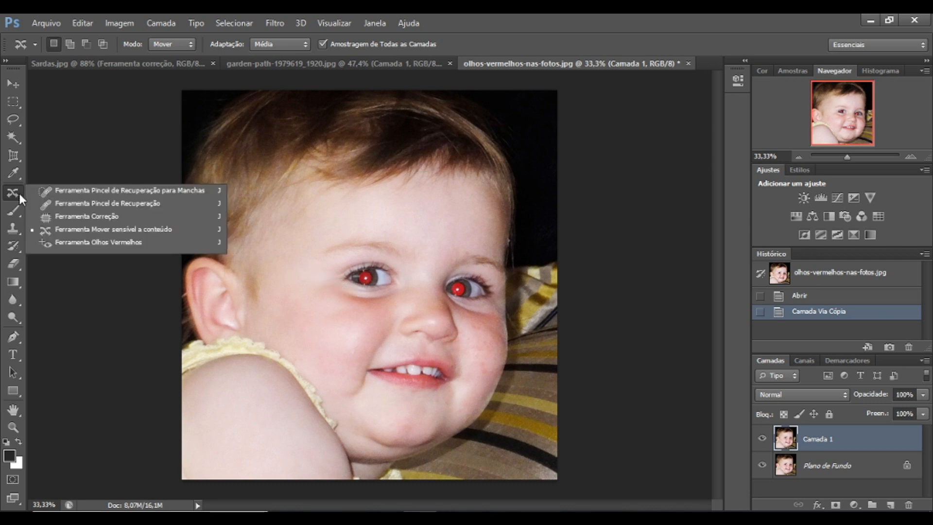
{"action": "left_click", "coordinate": [66, 242]}
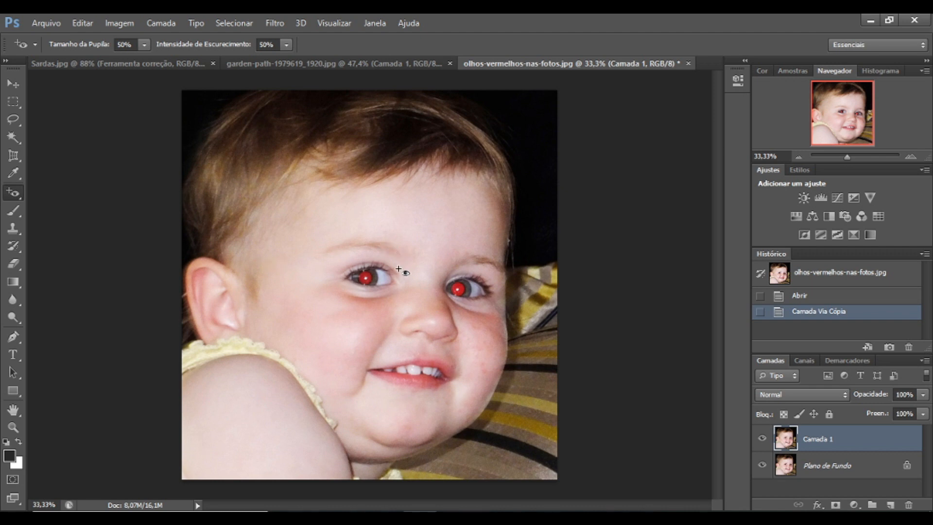
- Correct the red pupils on the duplicated layer by enclosing each whole eye with the Red Eye tool
{"action": "scroll", "coordinate": [369, 279], "scroll_direction": "up", "scroll_amount": 5}
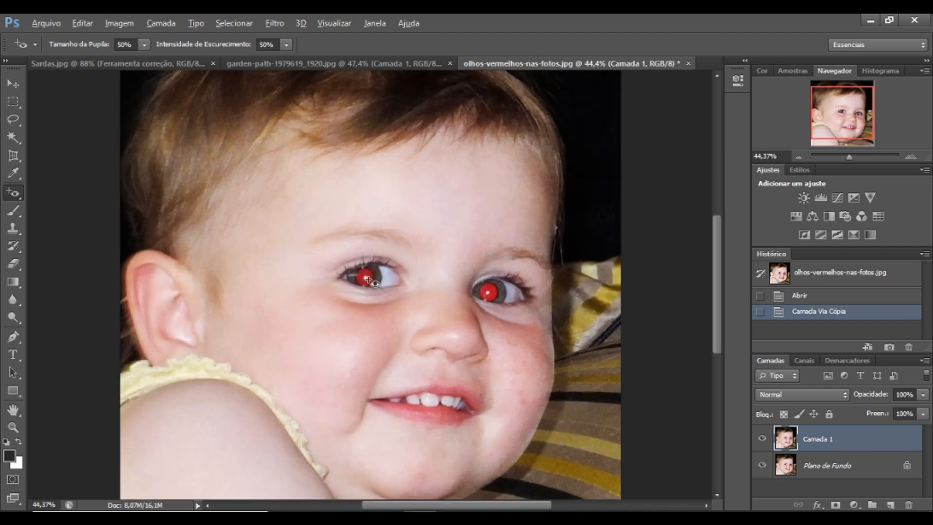
{"action": "scroll", "coordinate": [369, 279], "scroll_direction": "up", "scroll_amount": 1}
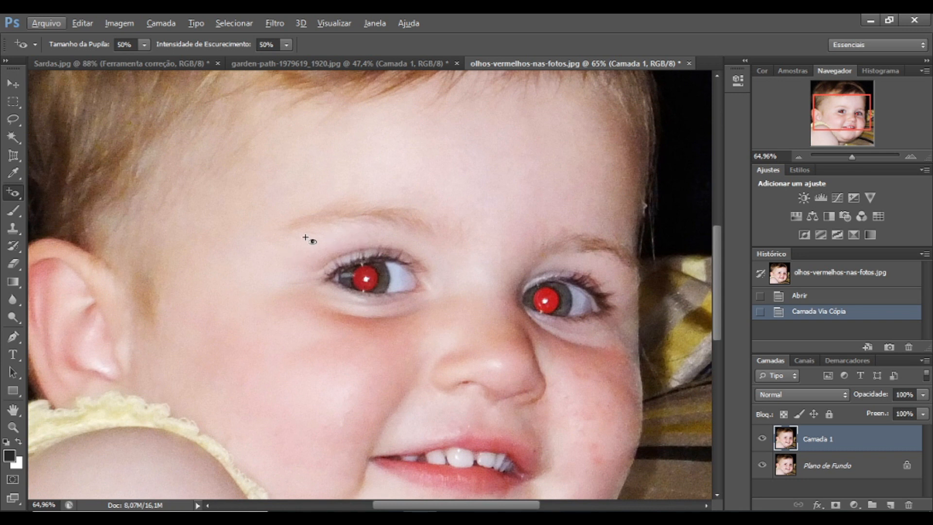
{"action": "left_click_drag", "start_coordinate": [307, 232], "coordinate": [440, 334]}
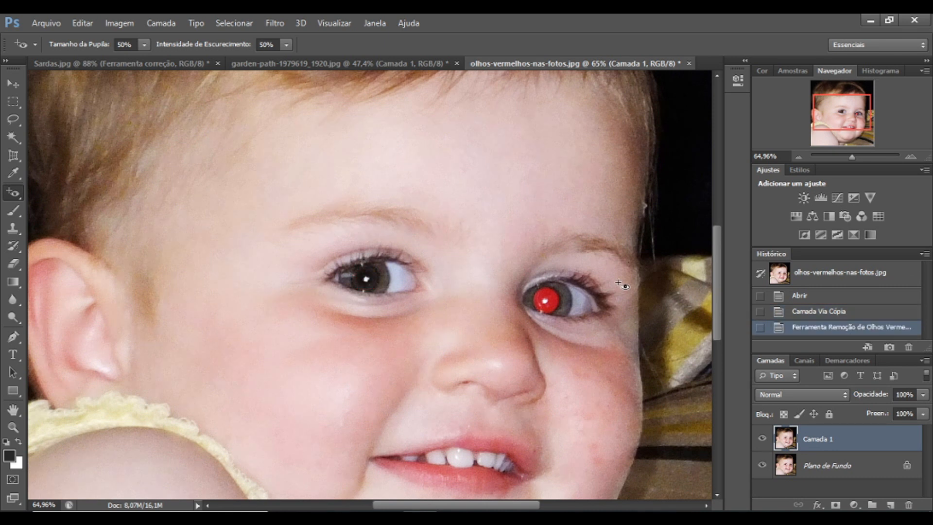
{"action": "left_click_drag", "start_coordinate": [506, 245], "coordinate": [604, 351]}
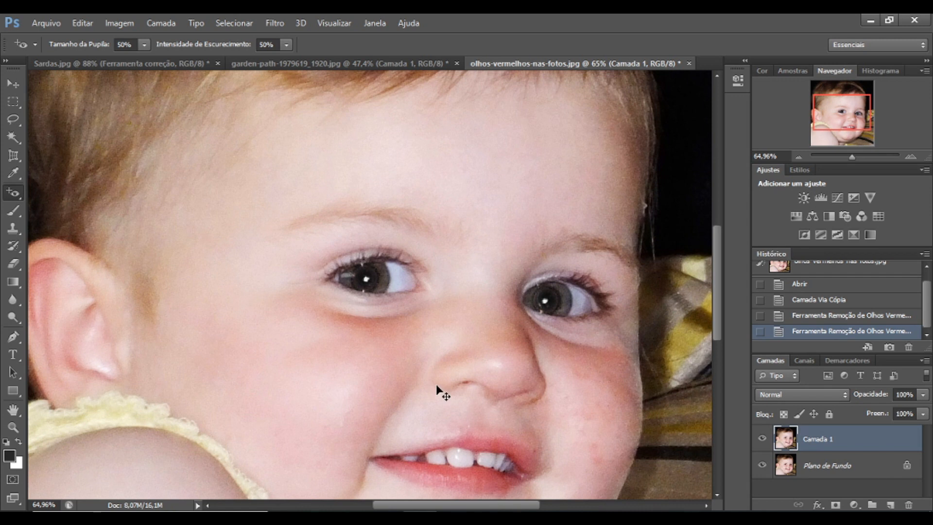
- Undo and reapply the red-eye correction on the eye nearest the striped cushion, and enclose both eyes once more with the tool
{"action": "key", "text": "ctrl+z"}
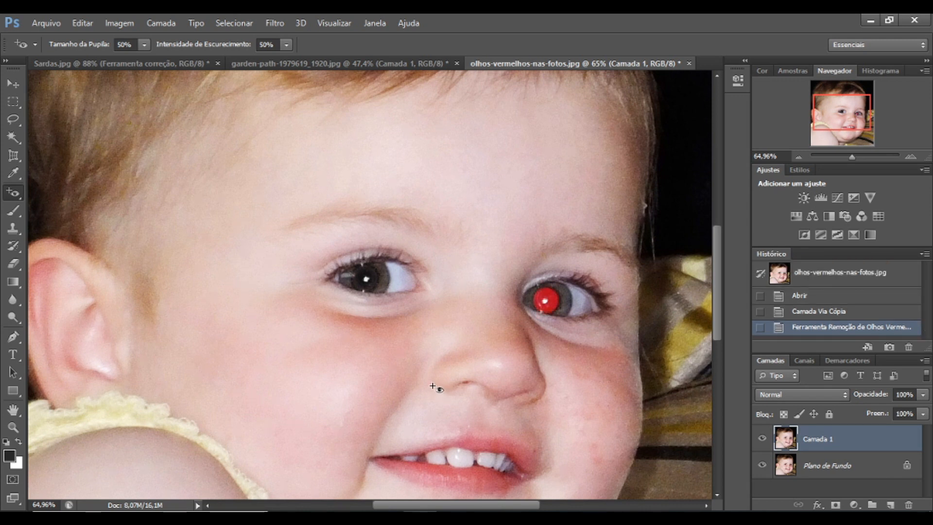
{"action": "key", "text": "ctrl+z"}
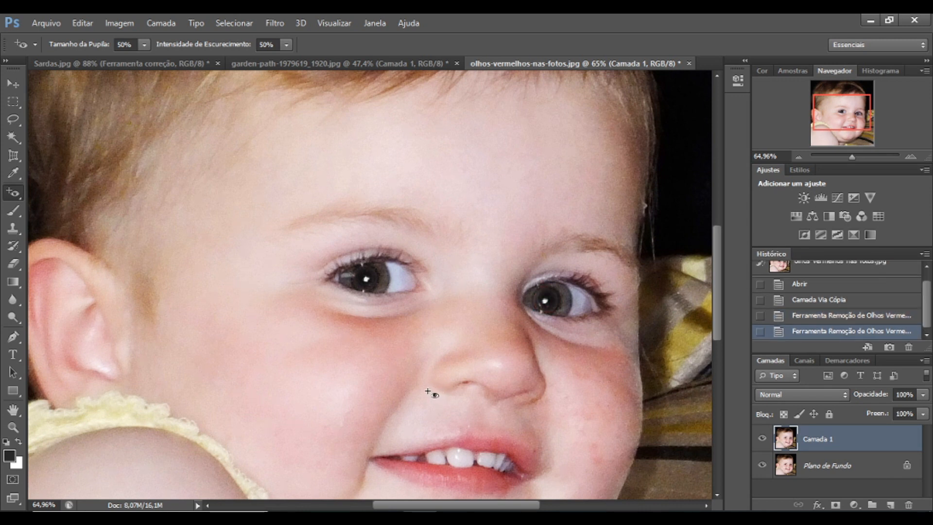
{"action": "key", "text": "ctrl+z"}
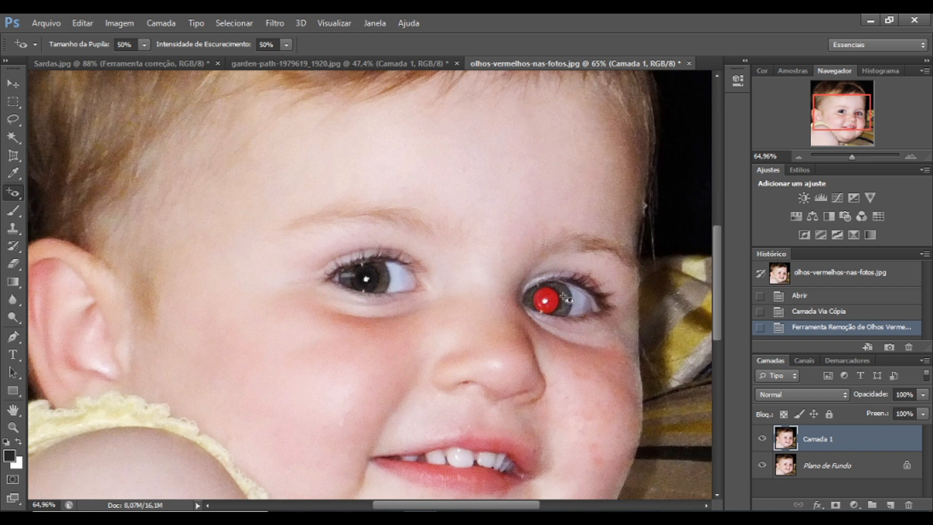
{"action": "left_click_drag", "start_coordinate": [503, 250], "coordinate": [608, 347]}
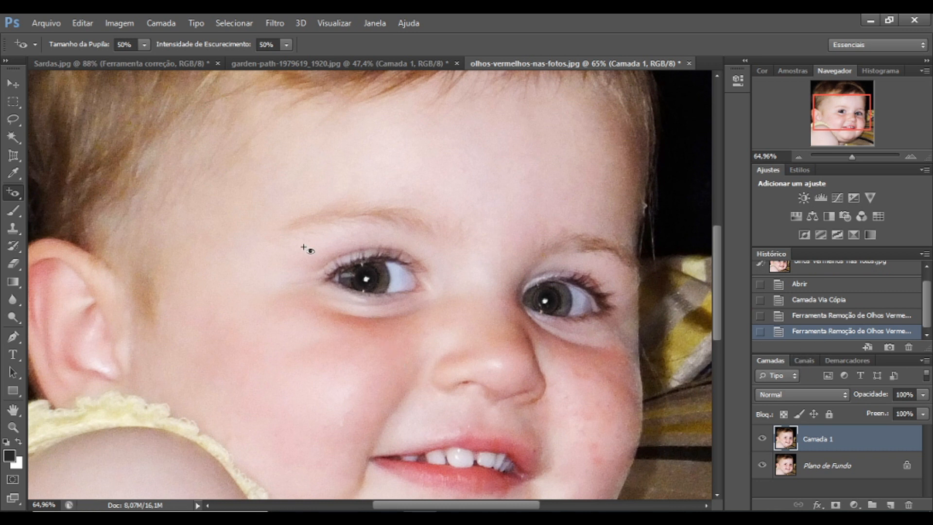
{"action": "left_click_drag", "start_coordinate": [302, 234], "coordinate": [462, 350]}
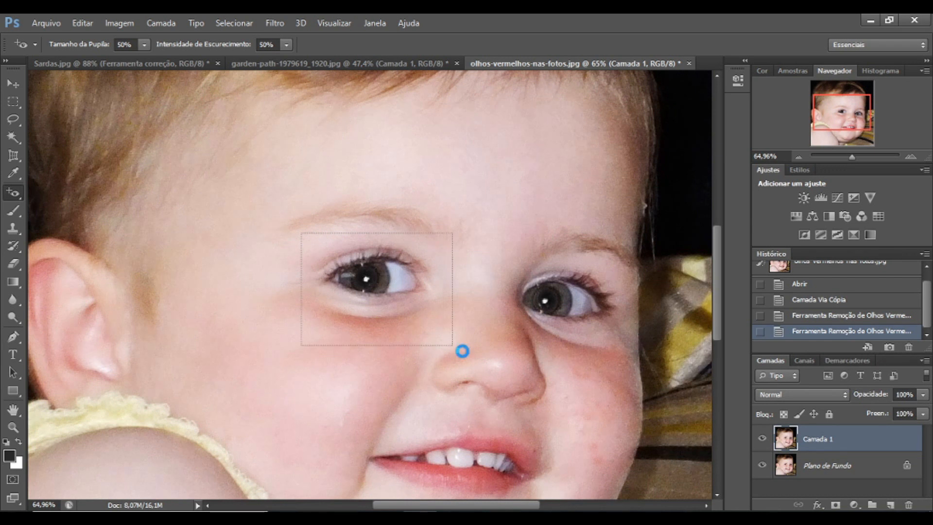
{"action": "left_click_drag", "start_coordinate": [487, 237], "coordinate": [624, 360]}
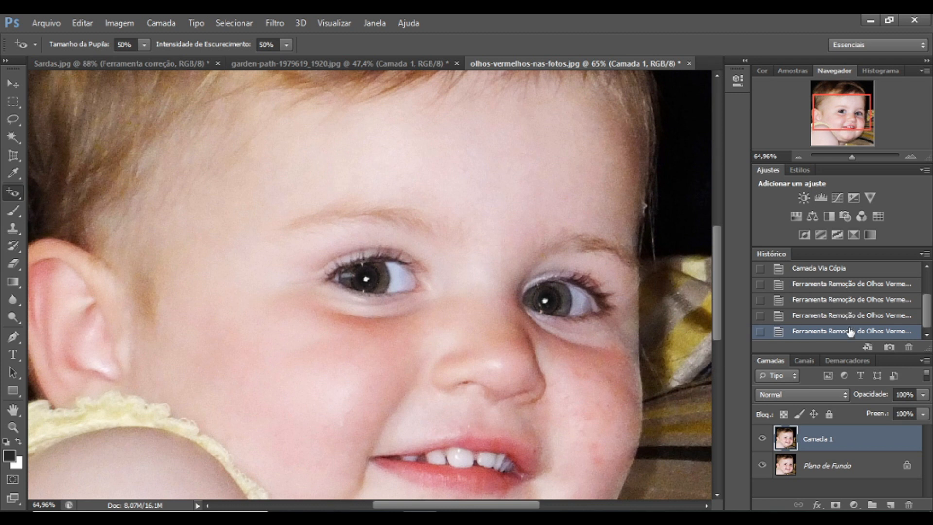
- Restore the photo to its opening snapshot in the history and clear all recorded history states
{"action": "scroll", "coordinate": [849, 331], "scroll_direction": "up", "scroll_amount": 2}
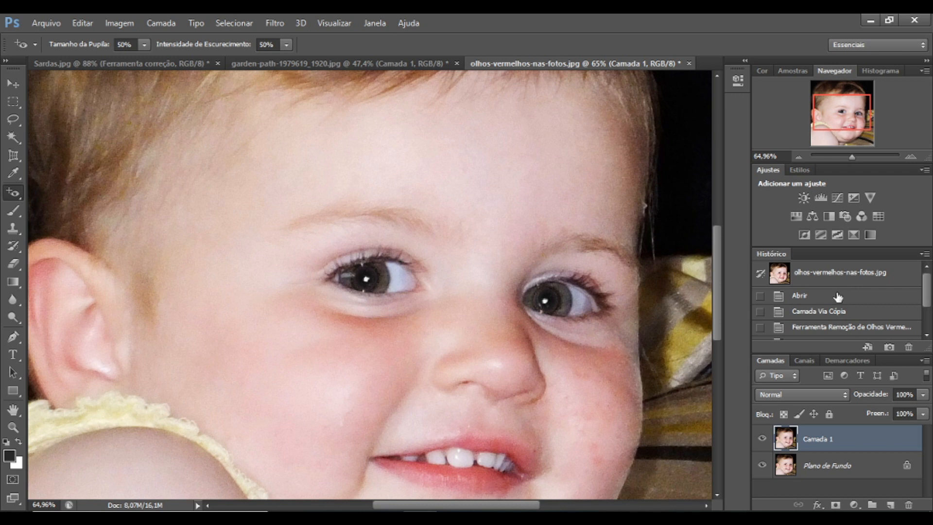
{"action": "left_click", "coordinate": [836, 274]}
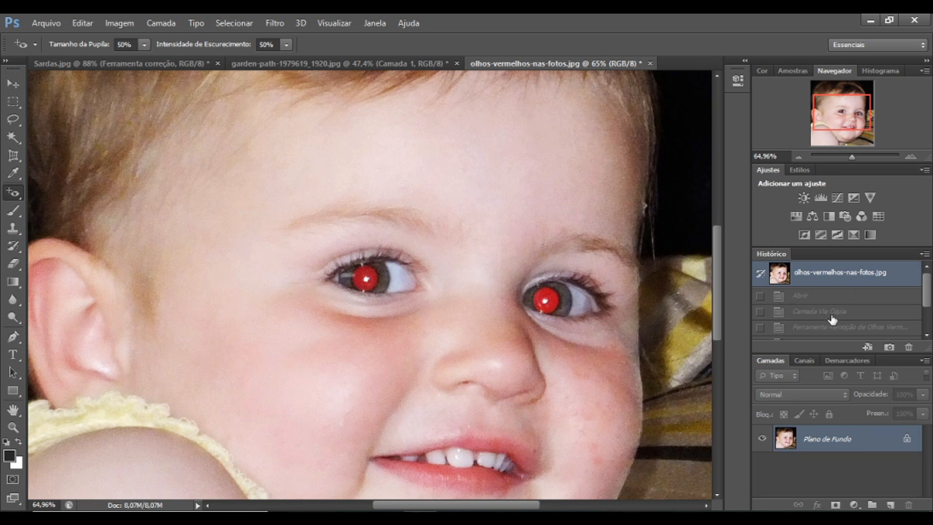
{"action": "right_click", "coordinate": [829, 278]}
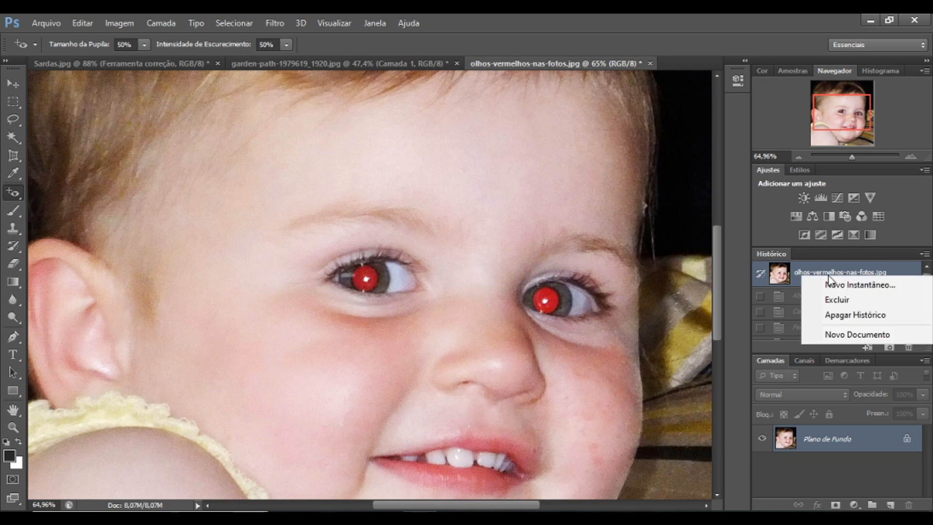
{"action": "left_click", "coordinate": [833, 316]}
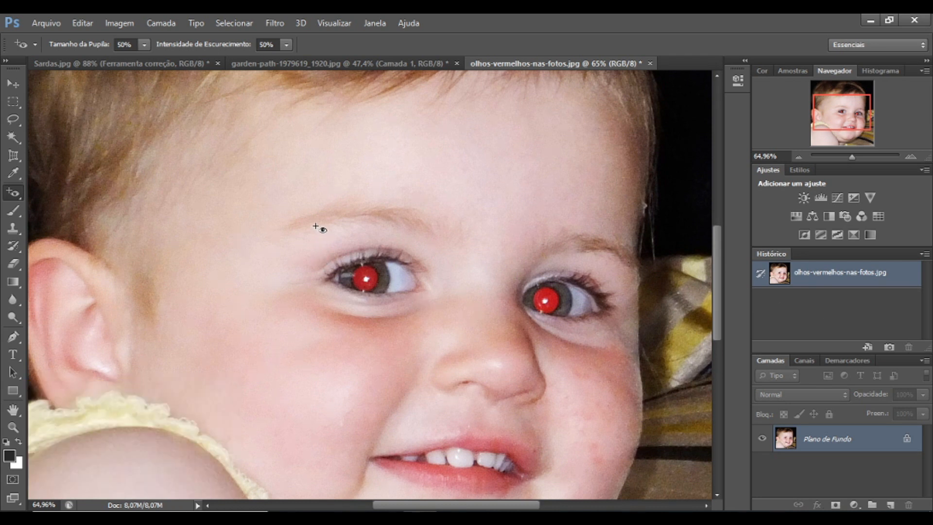
- Try the Red Eye tool on both eyes, including partial enclosures of the eye nearest the striped cushion, and revert to the opening snapshot
{"action": "left_click_drag", "start_coordinate": [314, 225], "coordinate": [428, 325]}
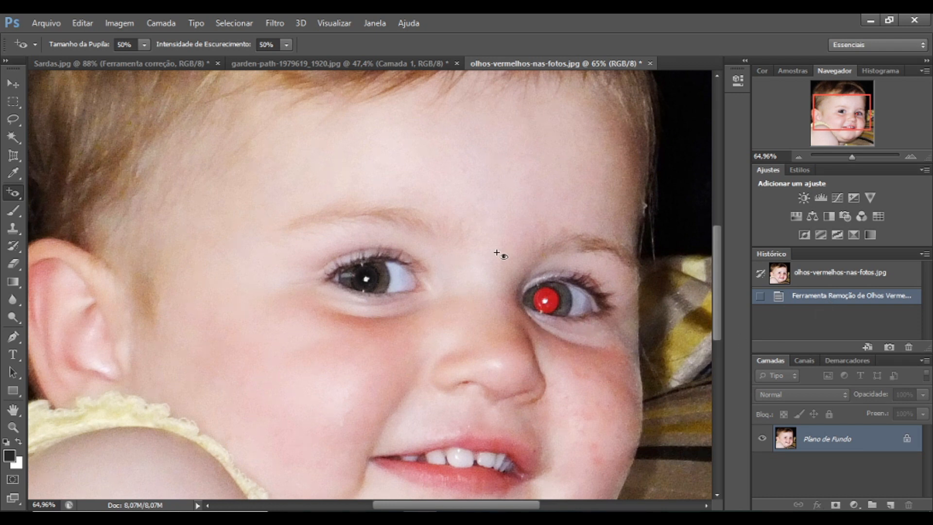
{"action": "left_click_drag", "start_coordinate": [543, 257], "coordinate": [611, 351]}
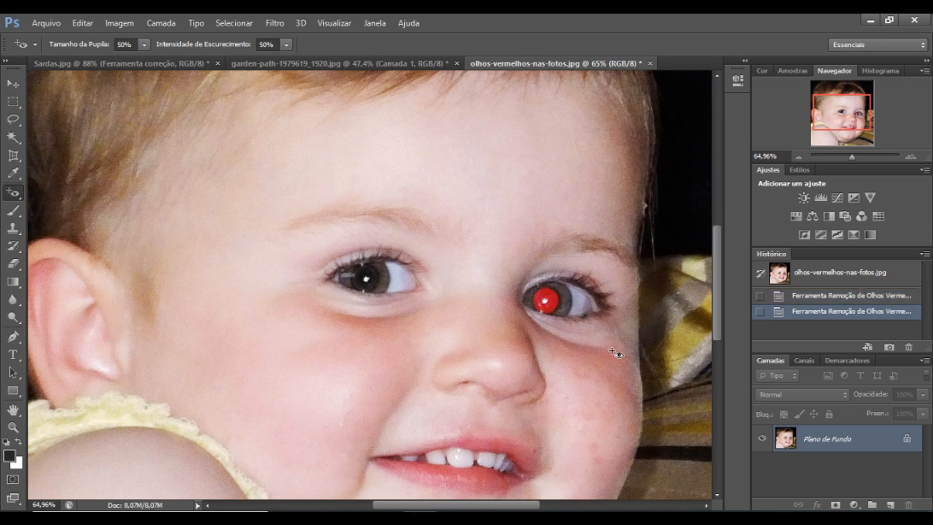
{"action": "left_click_drag", "start_coordinate": [492, 249], "coordinate": [555, 349]}
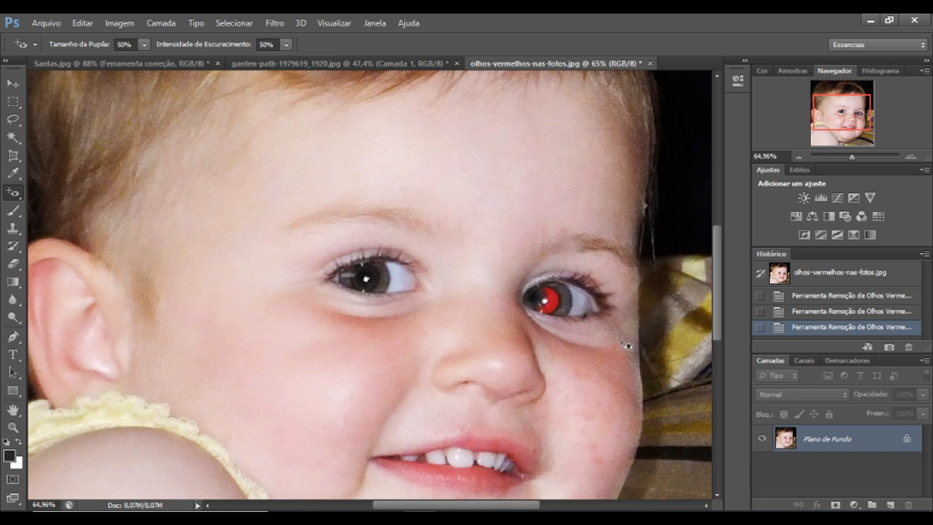
{"action": "left_click", "coordinate": [819, 278]}
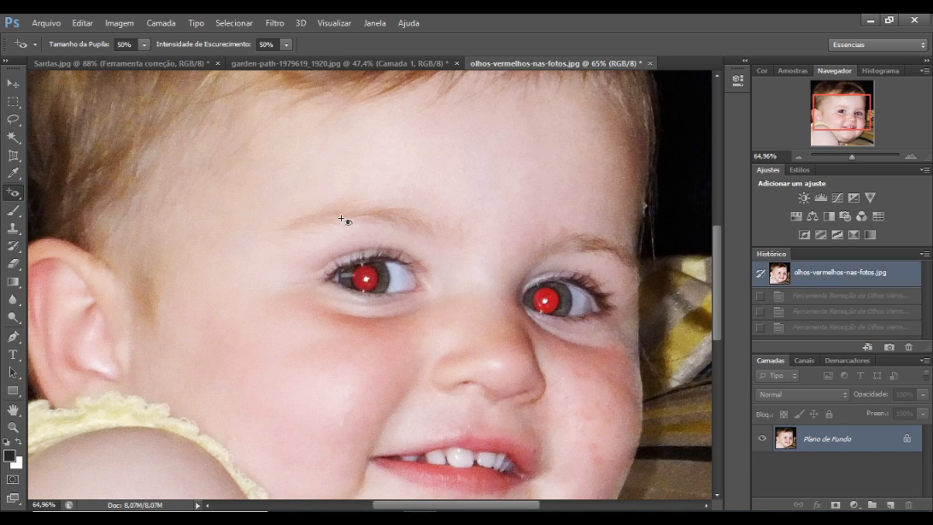
- Correct both red pupils on the Plano de Fundo layer by enclosing each whole eye with the Red Eye tool
{"action": "left_click_drag", "start_coordinate": [315, 220], "coordinate": [441, 336]}
{"action": "left_click_drag", "start_coordinate": [505, 241], "coordinate": [604, 349]}
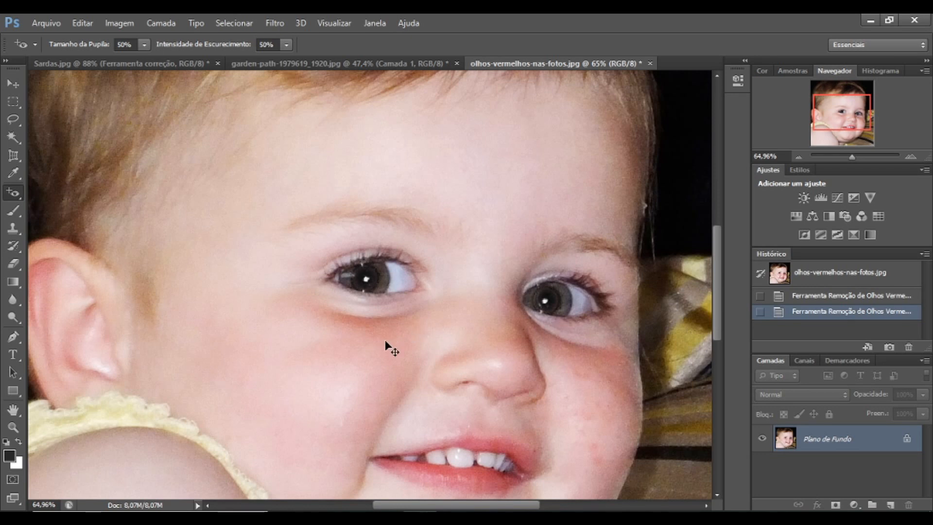
{"action": "scroll", "coordinate": [384, 340], "scroll_direction": "down", "scroll_amount": 3}
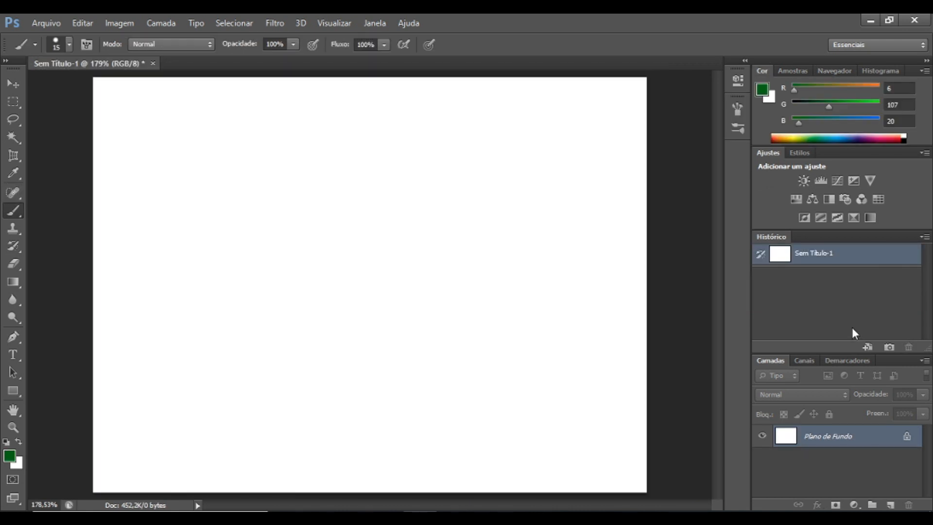
- Set the Brush tool to 15 px with 100% hardness and paint a green zigzag stroke diagonally across the middle of the canvas
{"action": "right_click", "coordinate": [19, 207]}
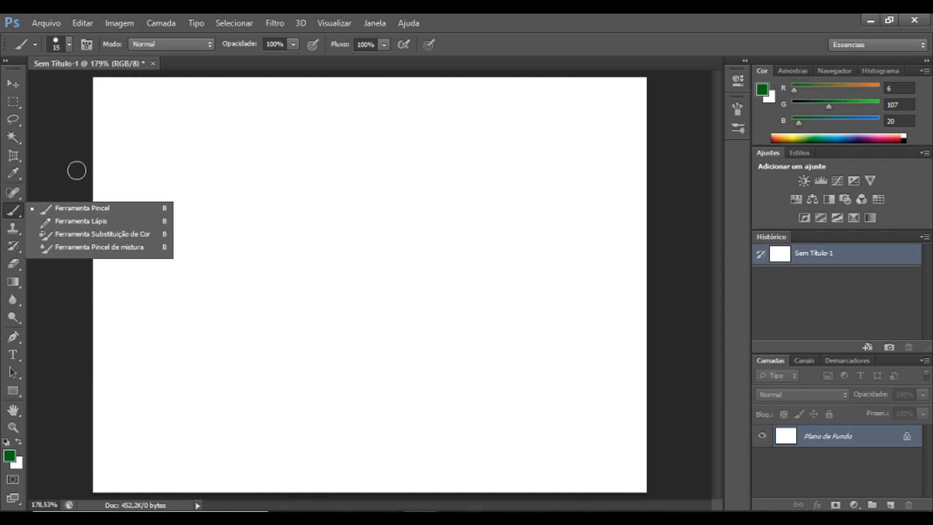
{"action": "left_click", "coordinate": [70, 45]}
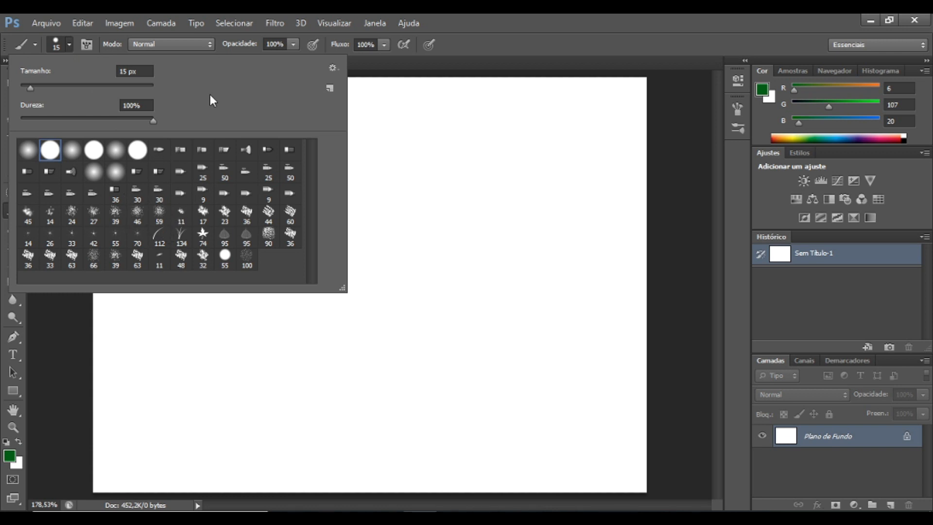
{"action": "left_click", "coordinate": [28, 86]}
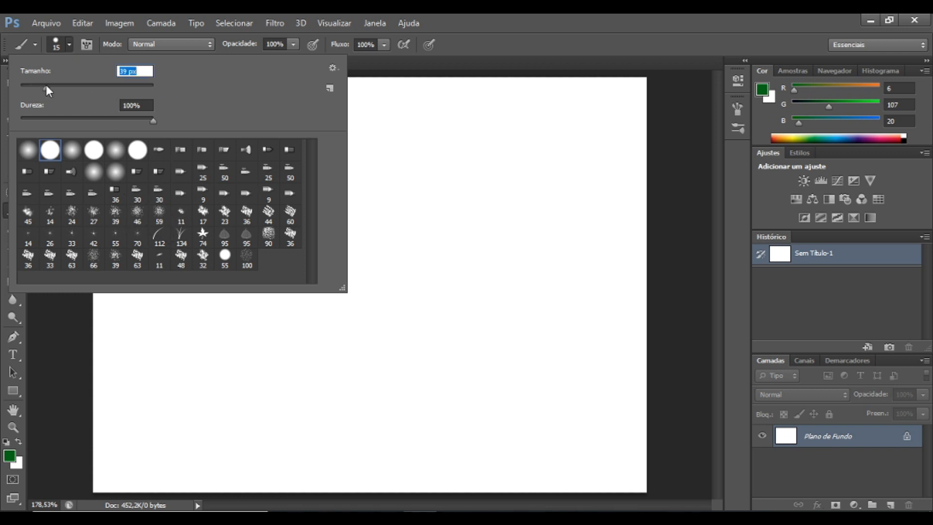
{"action": "left_click_drag", "start_coordinate": [51, 87], "coordinate": [26, 86]}
{"action": "left_click_drag", "start_coordinate": [150, 121], "coordinate": [71, 121]}
{"action": "left_click_drag", "start_coordinate": [136, 126], "coordinate": [157, 125]}
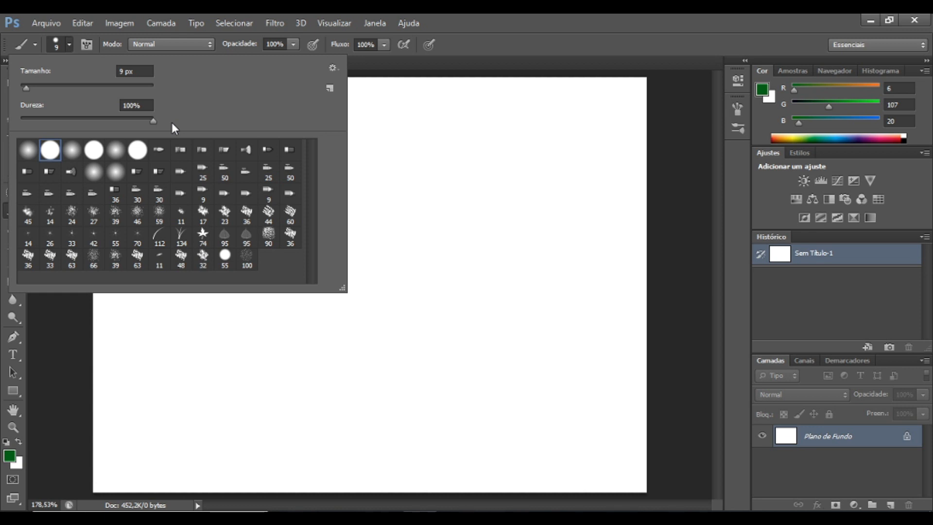
{"action": "left_click", "coordinate": [28, 90]}
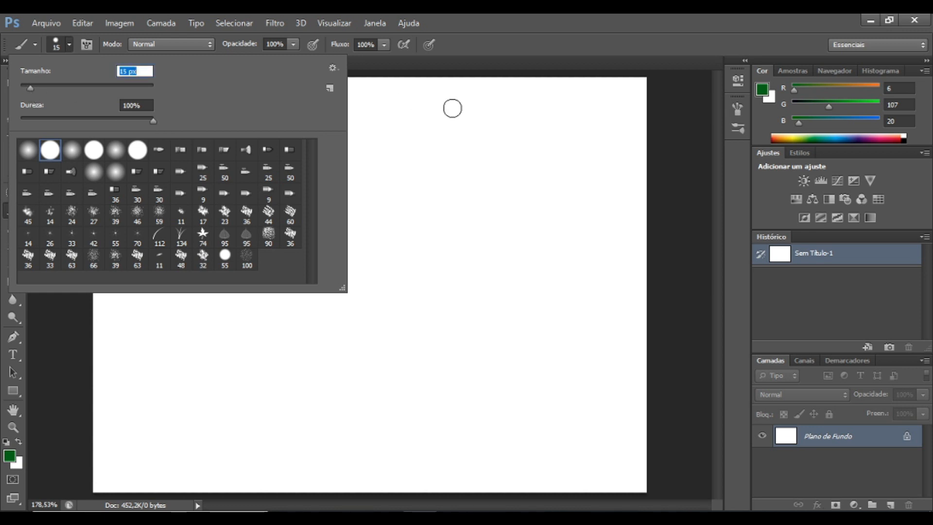
{"action": "left_click", "coordinate": [362, 180]}
{"action": "mouse_move", "coordinate": [362, 180]}
{"action": "left_mouse_down"}
{"action": "mouse_move", "coordinate": [355, 204]}
{"action": "mouse_move", "coordinate": [368, 212]}
{"action": "mouse_move", "coordinate": [398, 205]}
{"action": "mouse_move", "coordinate": [404, 214]}
{"action": "mouse_move", "coordinate": [392, 255]}
{"action": "mouse_move", "coordinate": [424, 245]}
{"action": "mouse_move", "coordinate": [437, 253]}
{"action": "mouse_move", "coordinate": [433, 271]}
{"action": "mouse_move", "coordinate": [457, 278]}
{"action": "mouse_move", "coordinate": [458, 295]}
{"action": "mouse_move", "coordinate": [493, 307]}
{"action": "mouse_move", "coordinate": [523, 337]}
{"action": "left_mouse_up"}
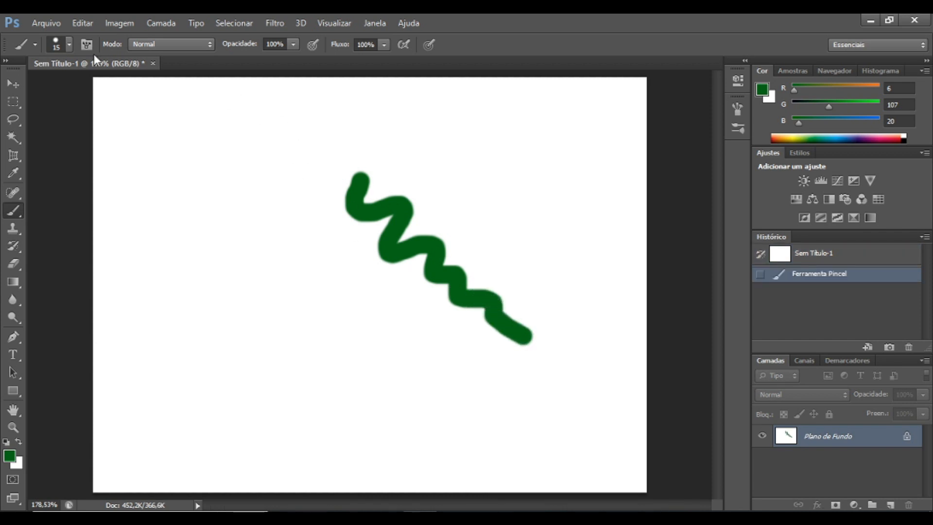
- Reduce the brush size to 12 px and paint a second green zigzag to the left of the first stroke
{"action": "left_click", "coordinate": [70, 44]}
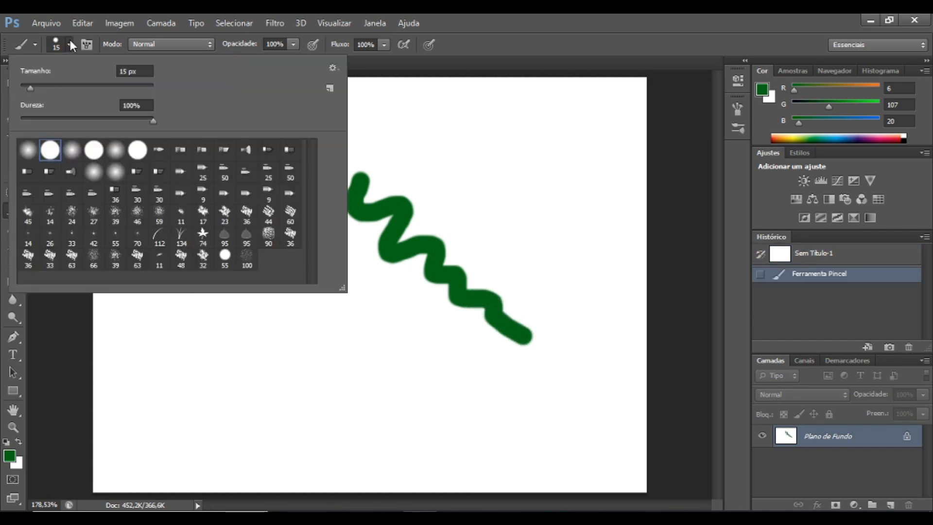
{"action": "left_click", "coordinate": [30, 86]}
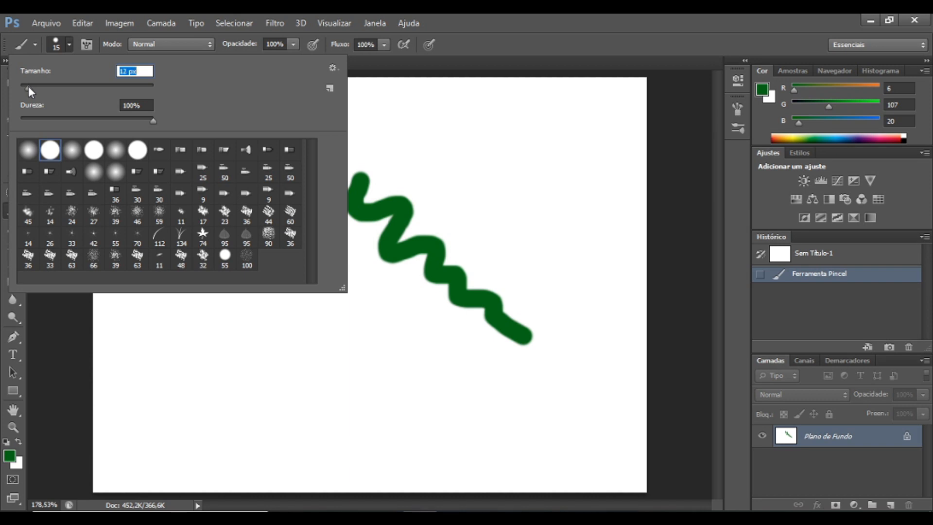
{"action": "left_click", "coordinate": [453, 49]}
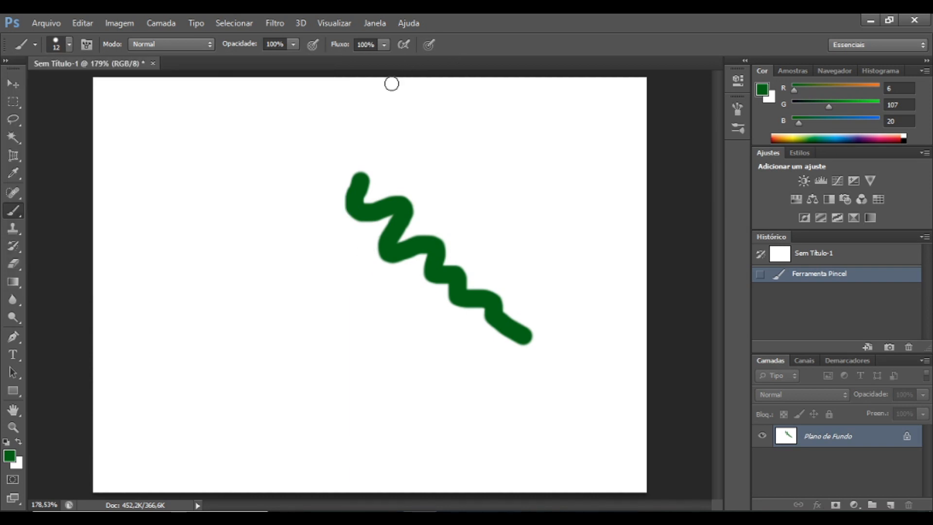
{"action": "mouse_move", "coordinate": [281, 186]}
{"action": "left_mouse_down"}
{"action": "mouse_move", "coordinate": [284, 246]}
{"action": "mouse_move", "coordinate": [317, 236]}
{"action": "mouse_move", "coordinate": [310, 262]}
{"action": "mouse_move", "coordinate": [342, 268]}
{"action": "mouse_move", "coordinate": [338, 292]}
{"action": "mouse_move", "coordinate": [366, 290]}
{"action": "mouse_move", "coordinate": [364, 313]}
{"action": "mouse_move", "coordinate": [393, 329]}
{"action": "left_mouse_up"}
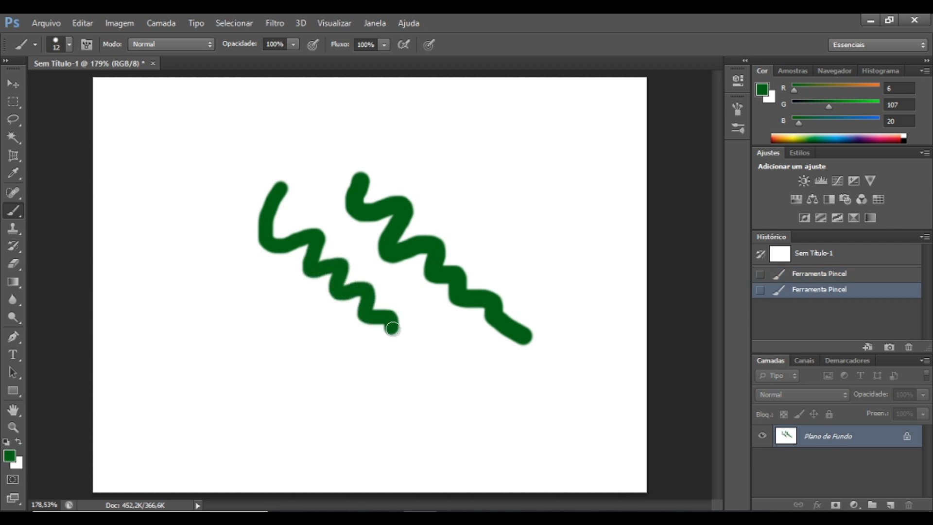
- Change the foreground colour to dark blue (#0e1e80) and paint a short zigzag above and to the right of the green strokes
{"action": "left_click", "coordinate": [765, 90]}
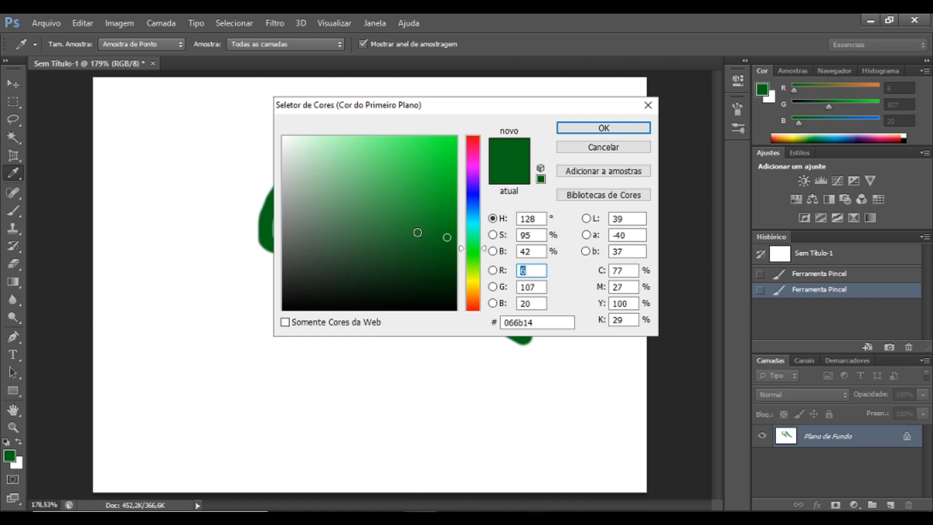
{"action": "left_click_drag", "start_coordinate": [442, 106], "coordinate": [449, 93]}
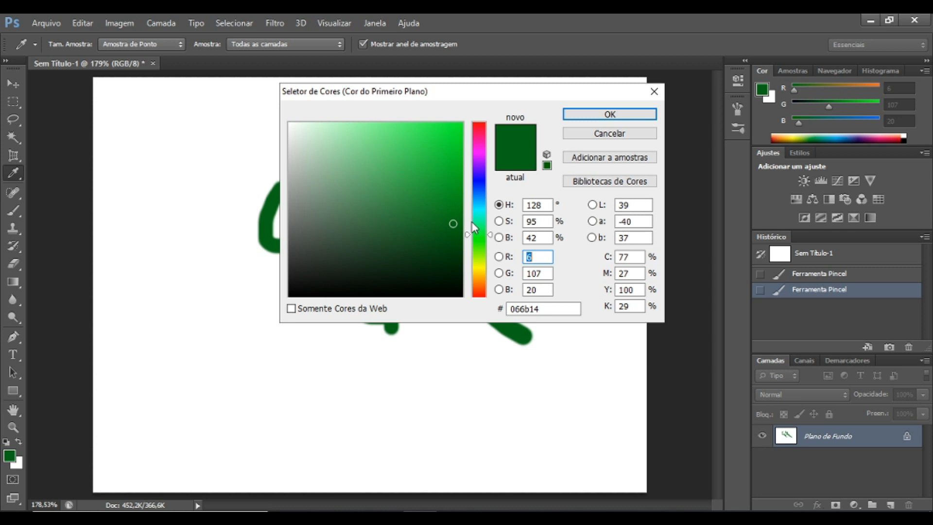
{"action": "left_click", "coordinate": [479, 185]}
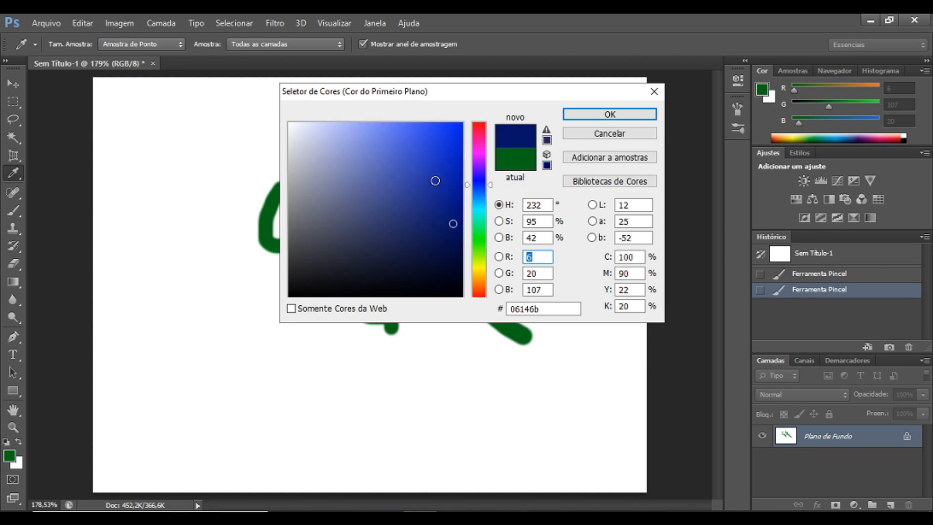
{"action": "left_click", "coordinate": [443, 209]}
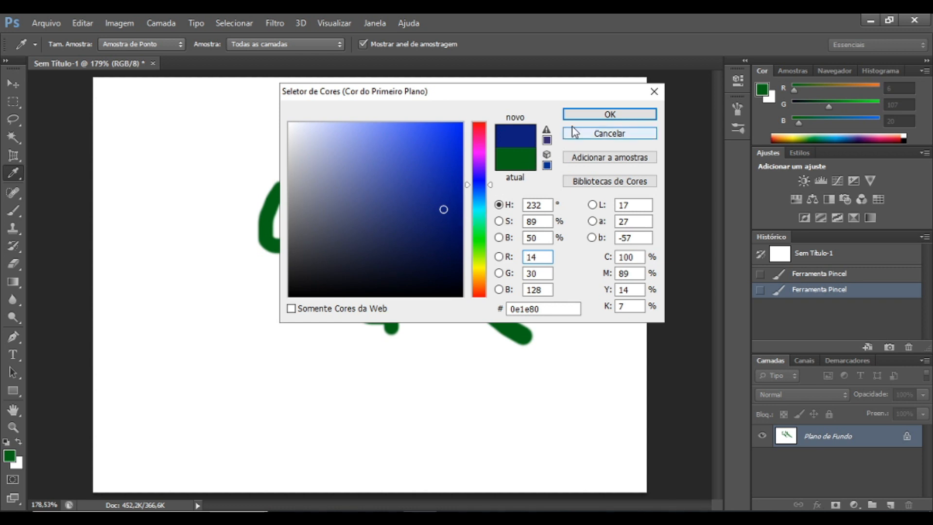
{"action": "left_click", "coordinate": [583, 120]}
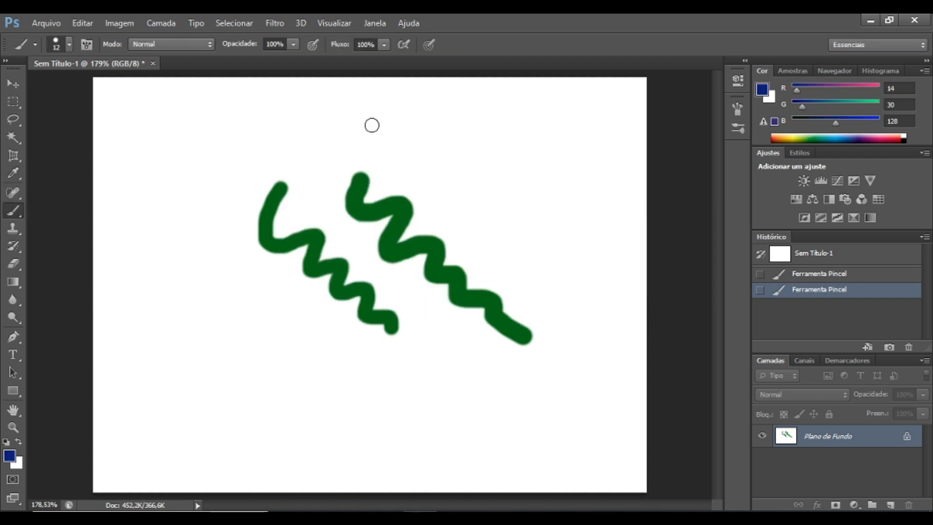
{"action": "mouse_move", "coordinate": [403, 146]}
{"action": "left_mouse_down"}
{"action": "mouse_move", "coordinate": [406, 163]}
{"action": "mouse_move", "coordinate": [435, 156]}
{"action": "mouse_move", "coordinate": [434, 190]}
{"action": "mouse_move", "coordinate": [454, 195]}
{"action": "mouse_move", "coordinate": [489, 225]}
{"action": "left_mouse_up"}
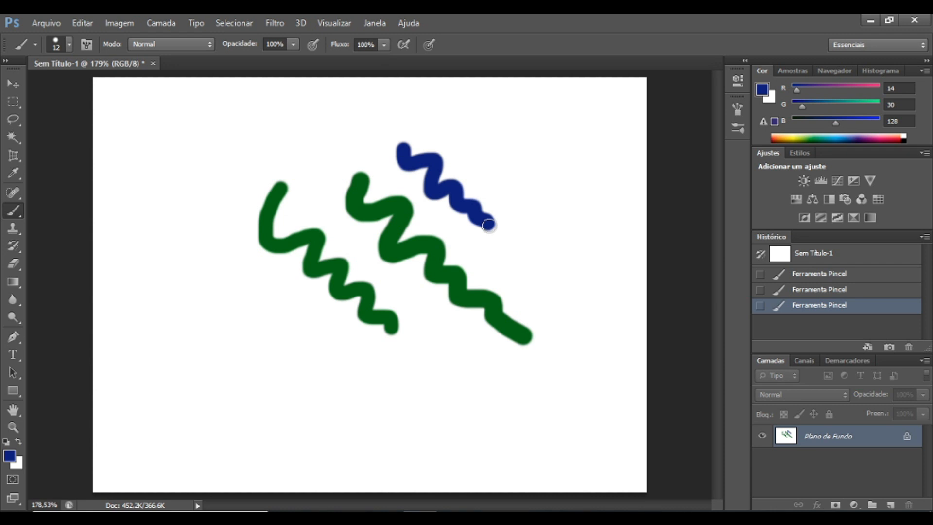
{"action": "left_click", "coordinate": [69, 45]}
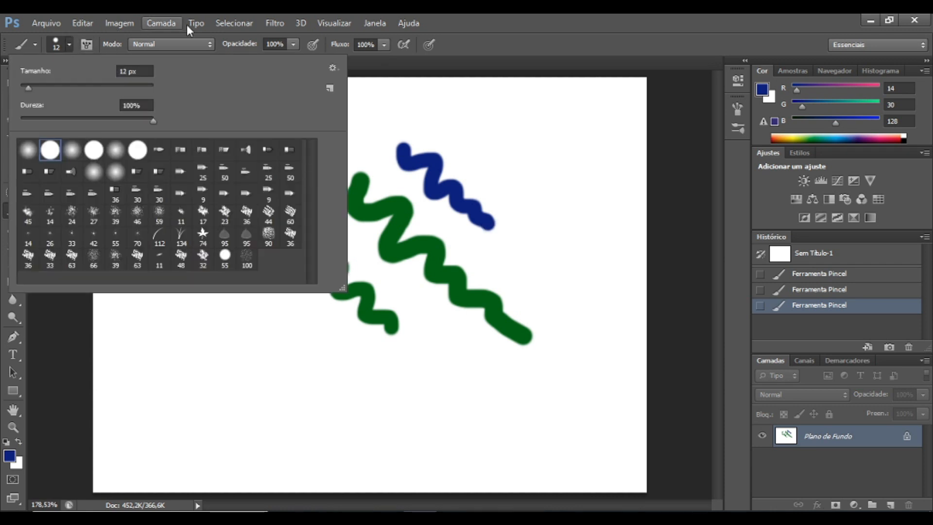
{"action": "left_click", "coordinate": [462, 40]}
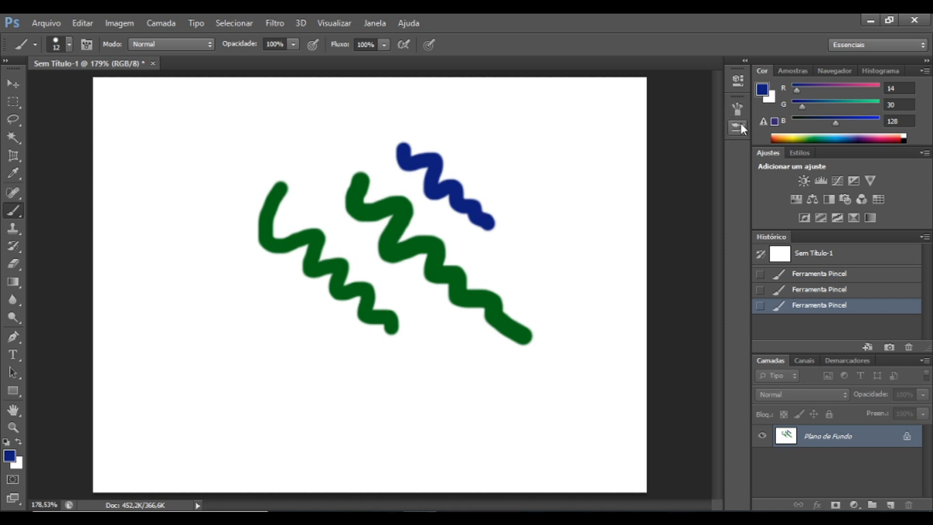
{"action": "left_click", "coordinate": [371, 23]}
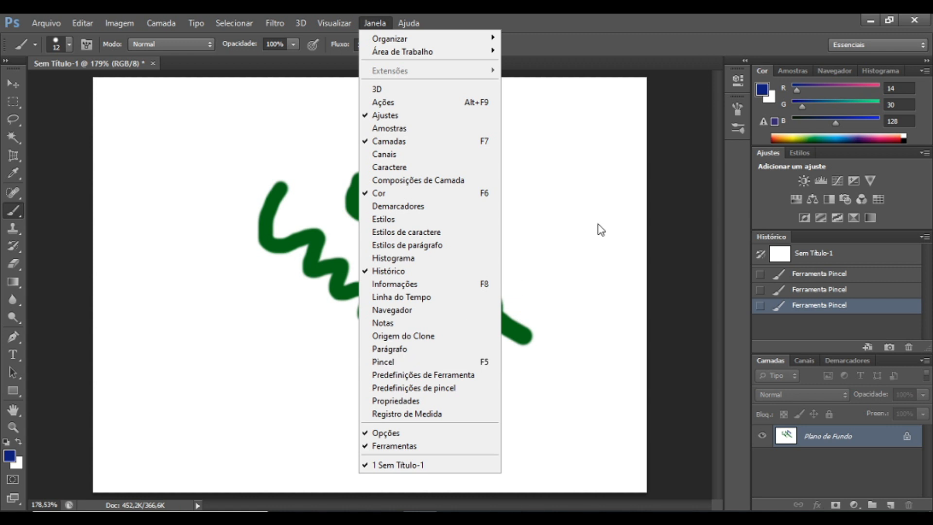
{"action": "left_click", "coordinate": [707, 55]}
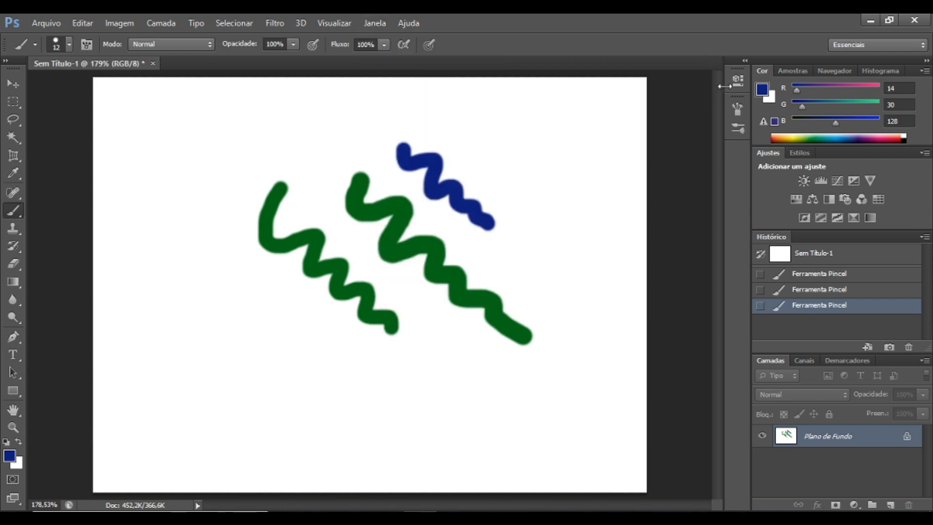
- Enable Dinâmica da Forma for the brush, try a size jitter of 56%, and reset the jitter to 0%
{"action": "left_click", "coordinate": [737, 104]}
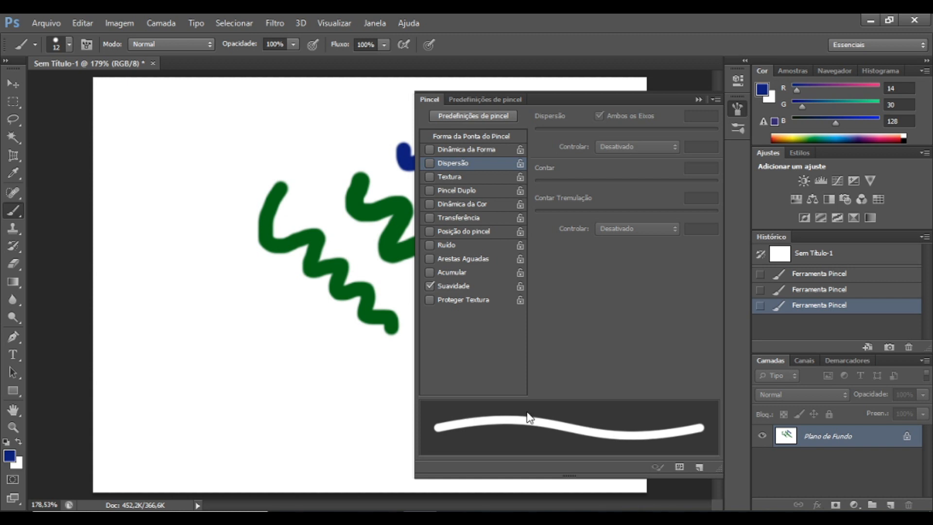
{"action": "left_click", "coordinate": [457, 152]}
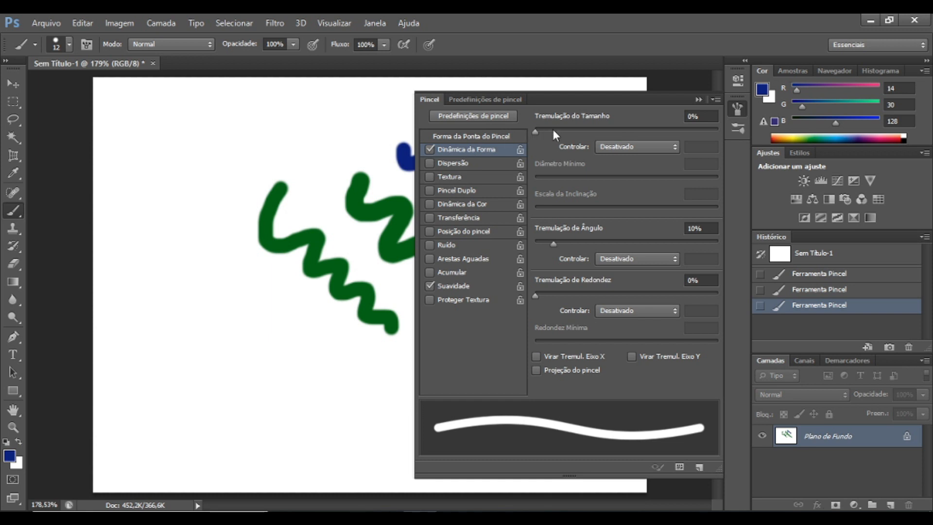
{"action": "left_click_drag", "start_coordinate": [534, 132], "coordinate": [638, 140]}
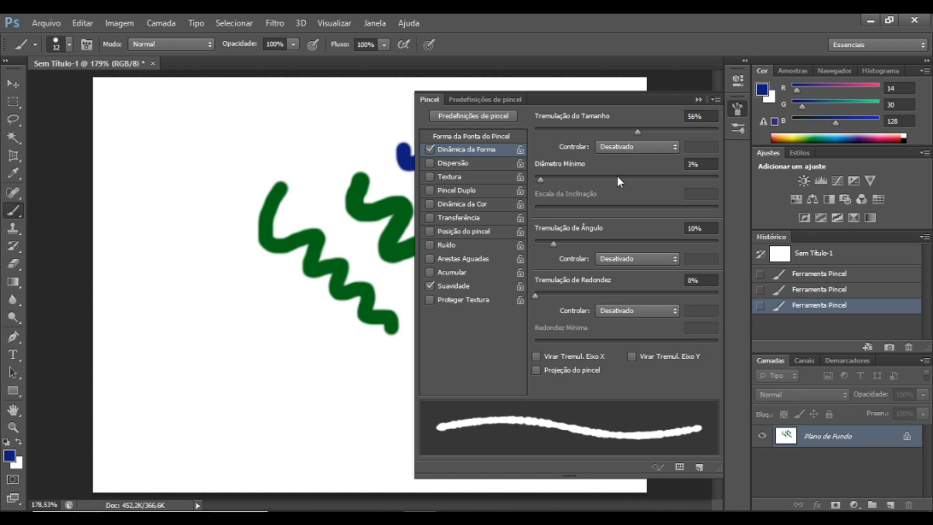
{"action": "mouse_move", "coordinate": [635, 137]}
{"action": "left_mouse_down"}
{"action": "mouse_move", "coordinate": [693, 137]}
{"action": "mouse_move", "coordinate": [532, 127]}
{"action": "left_mouse_up"}
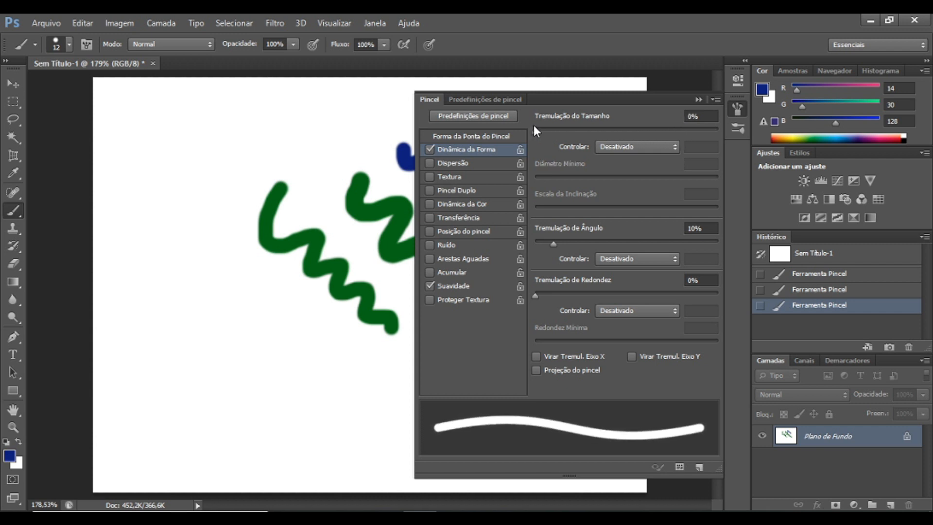
- Enable brush Dispersão at 899% with Contar 1 and Contar Tremulação 96%, and paint a scattered blue stroke down the canvas's left side
{"action": "left_click", "coordinate": [471, 161]}
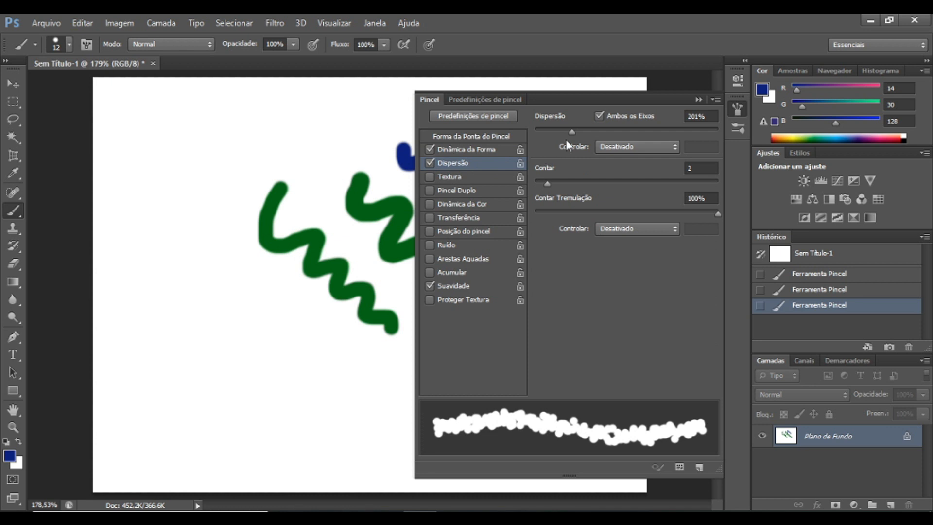
{"action": "left_click_drag", "start_coordinate": [571, 133], "coordinate": [700, 127]}
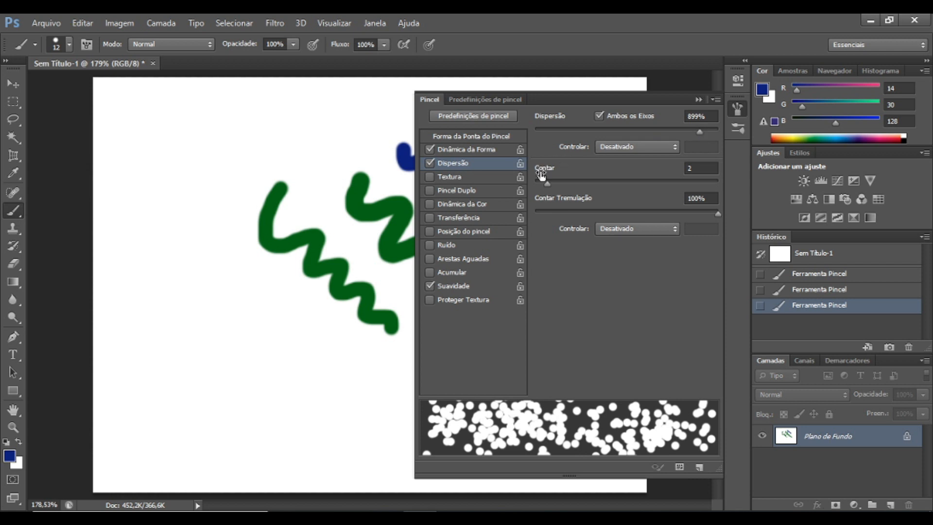
{"action": "left_click_drag", "start_coordinate": [547, 181], "coordinate": [555, 183]}
{"action": "left_click_drag", "start_coordinate": [577, 183], "coordinate": [536, 185]}
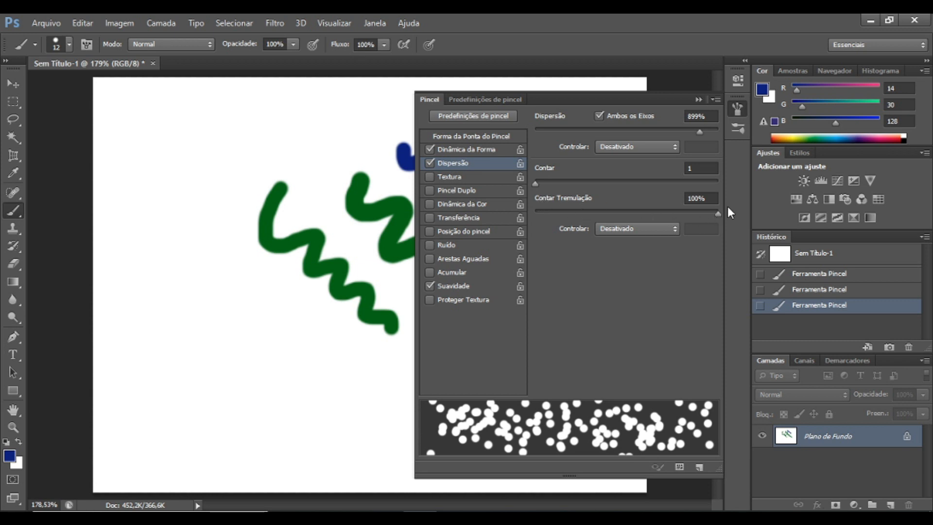
{"action": "left_click_drag", "start_coordinate": [718, 211], "coordinate": [592, 214]}
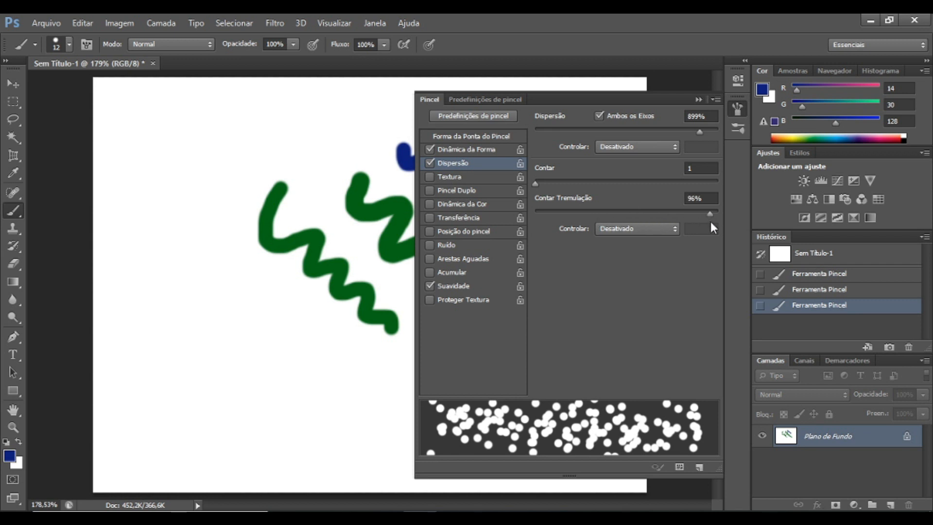
{"action": "mouse_move", "coordinate": [142, 166]}
{"action": "left_mouse_down"}
{"action": "mouse_move", "coordinate": [135, 197]}
{"action": "mouse_move", "coordinate": [161, 199]}
{"action": "mouse_move", "coordinate": [163, 240]}
{"action": "mouse_move", "coordinate": [195, 268]}
{"action": "mouse_move", "coordinate": [199, 300]}
{"action": "mouse_move", "coordinate": [243, 314]}
{"action": "mouse_move", "coordinate": [244, 344]}
{"action": "mouse_move", "coordinate": [291, 359]}
{"action": "mouse_move", "coordinate": [300, 380]}
{"action": "mouse_move", "coordinate": [340, 386]}
{"action": "left_mouse_up"}
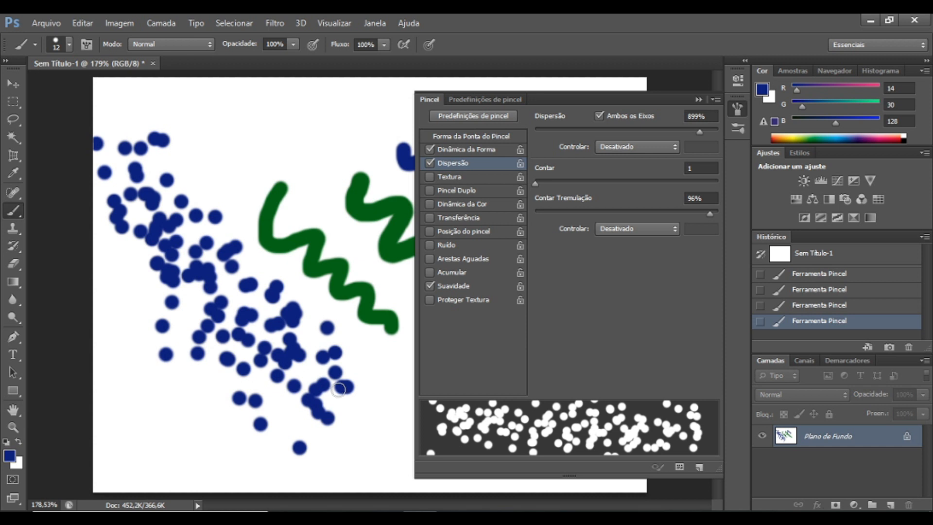
- Enable Textura with a reduced scale, set the size jitter to 88%, and paint a scattered blue stroke above the left green zigzag
{"action": "left_click", "coordinate": [473, 182]}
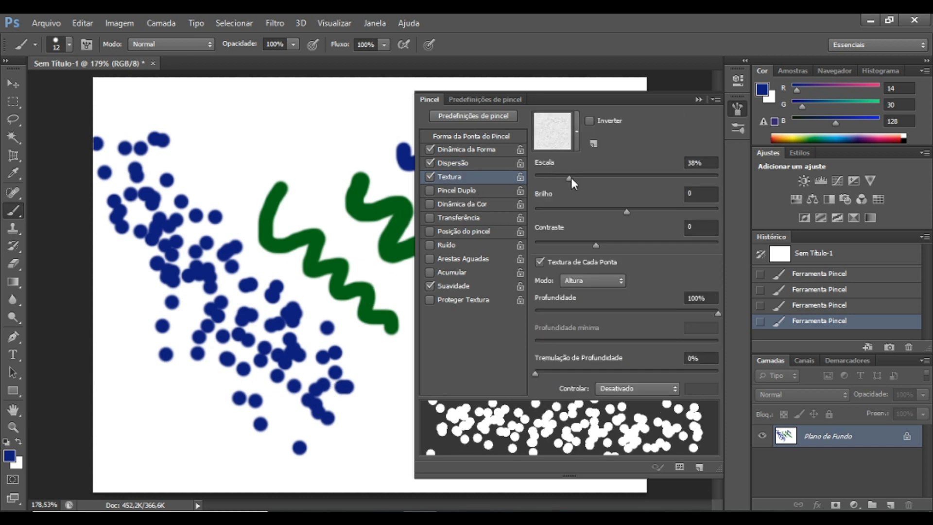
{"action": "left_click_drag", "start_coordinate": [572, 178], "coordinate": [549, 178]}
{"action": "left_click", "coordinate": [457, 147]}
{"action": "left_click_drag", "start_coordinate": [538, 130], "coordinate": [695, 145]}
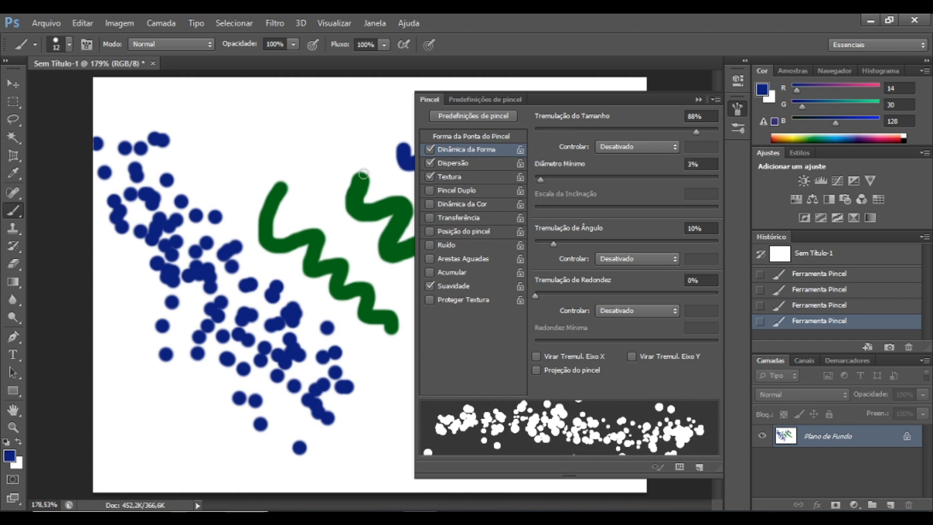
{"action": "mouse_move", "coordinate": [229, 117]}
{"action": "left_mouse_down"}
{"action": "mouse_move", "coordinate": [290, 141]}
{"action": "mouse_move", "coordinate": [304, 176]}
{"action": "mouse_move", "coordinate": [326, 180]}
{"action": "left_mouse_up"}
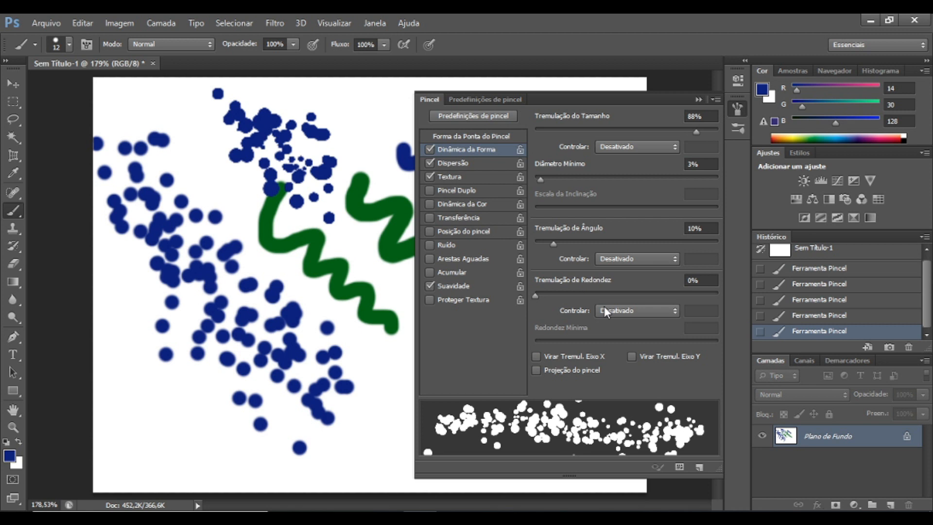
- Revert the canvas to before the scattered blue strokes and choose the 134 px grass brush preset
{"action": "left_click", "coordinate": [791, 306]}
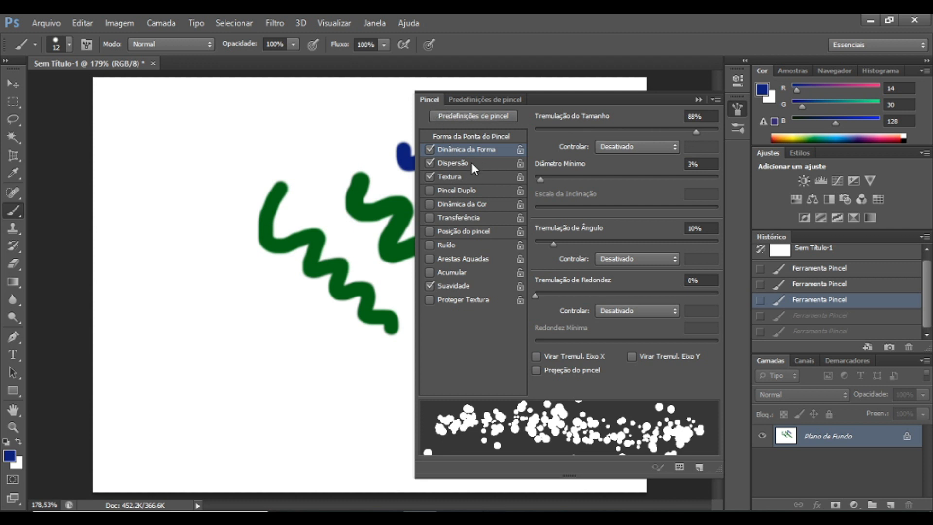
{"action": "left_click", "coordinate": [483, 100]}
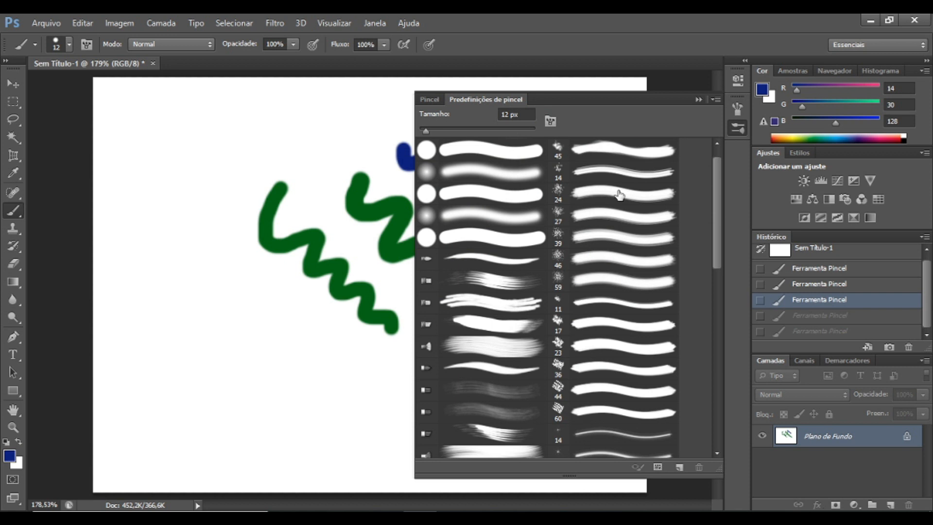
{"action": "left_click_drag", "start_coordinate": [713, 201], "coordinate": [722, 314]}
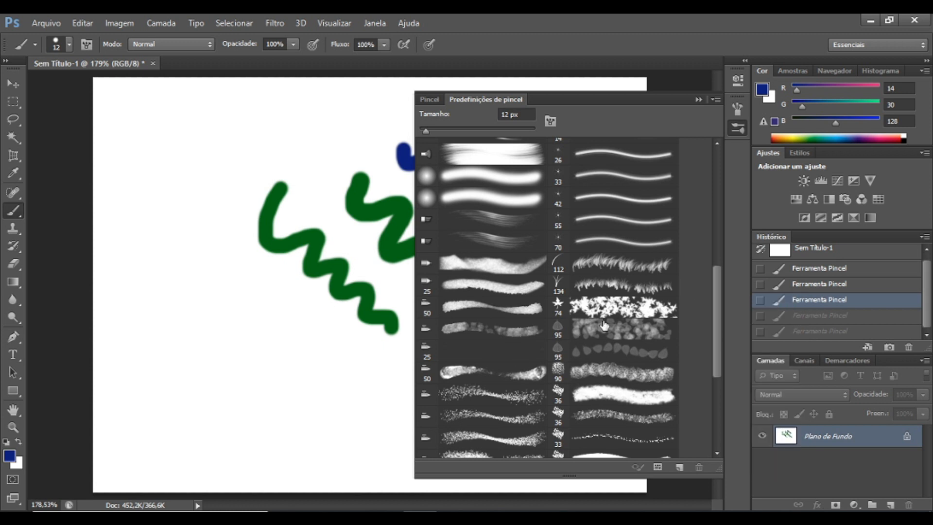
{"action": "left_click", "coordinate": [591, 287]}
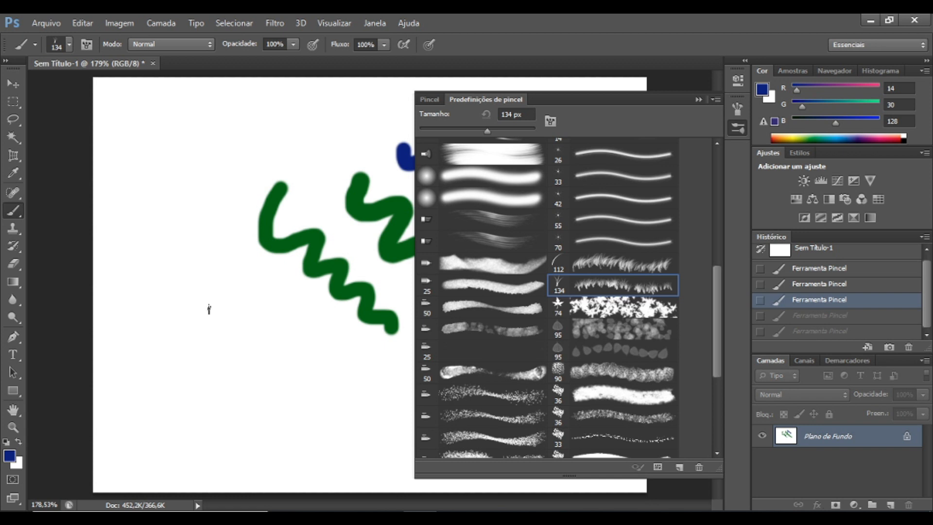
- Change the foreground colour to dark green (#095a0b)
{"action": "left_click", "coordinate": [761, 90]}
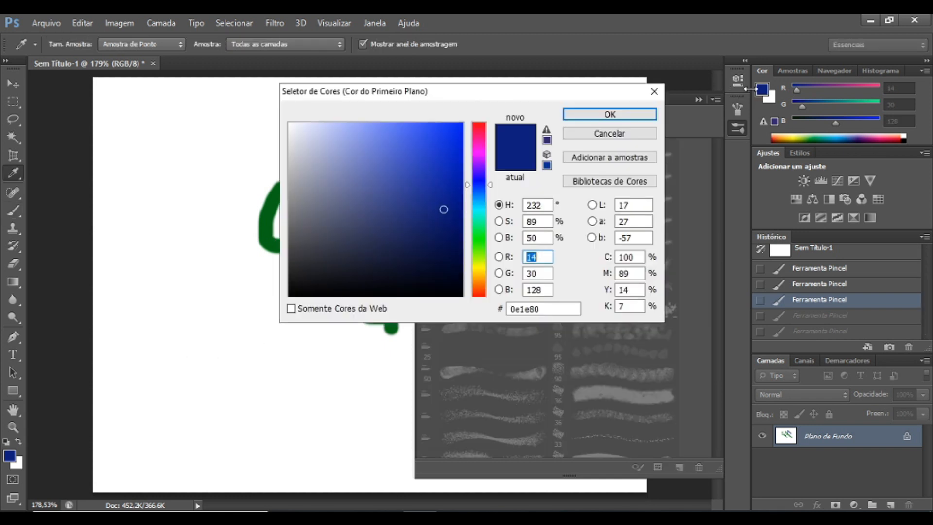
{"action": "left_click", "coordinate": [480, 238]}
{"action": "left_click", "coordinate": [445, 235]}
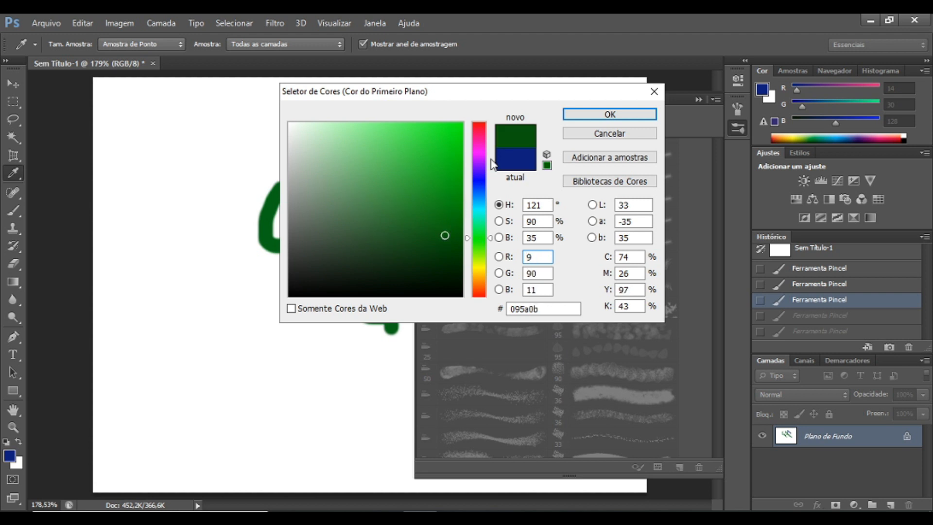
{"action": "left_click", "coordinate": [580, 115]}
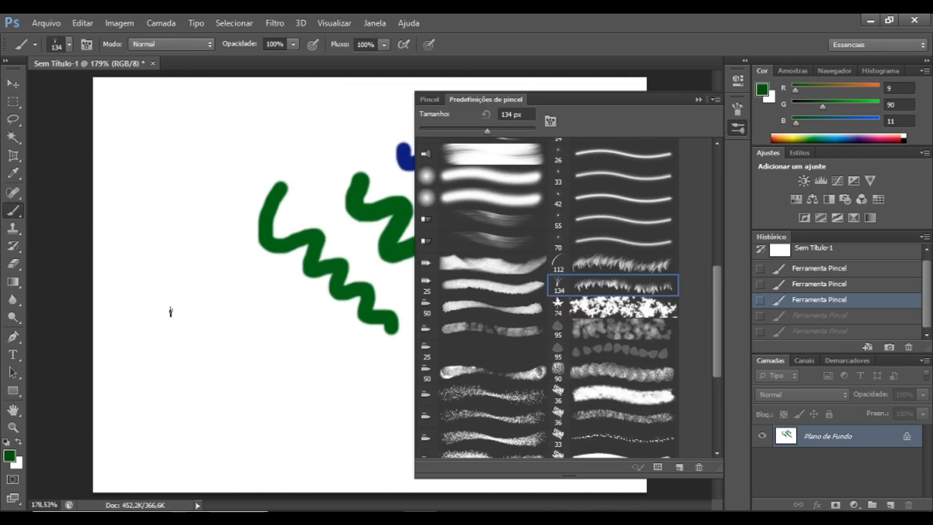
- Stamp a cluster of overlapping 134 px grass blades below and to the left of the green zigzags
{"action": "left_click", "coordinate": [175, 319]}
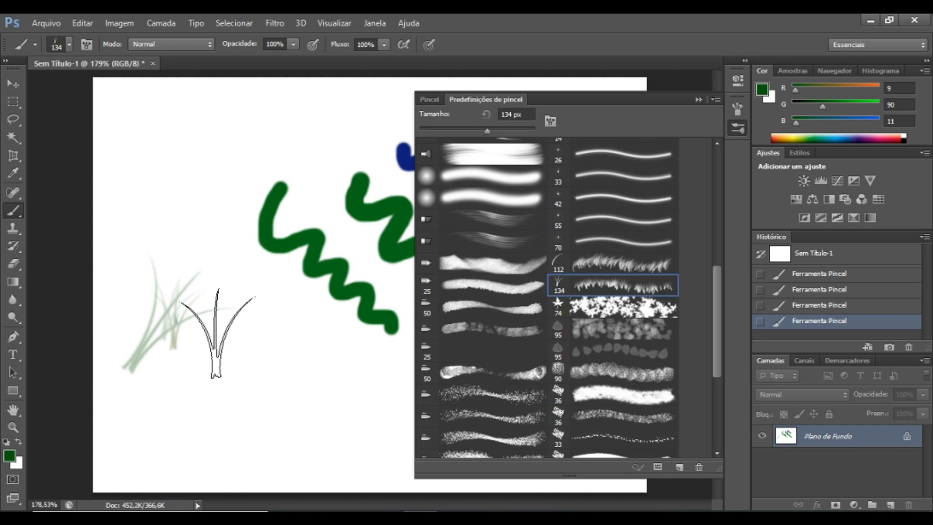
{"action": "left_click", "coordinate": [218, 334]}
{"action": "left_click", "coordinate": [271, 325]}
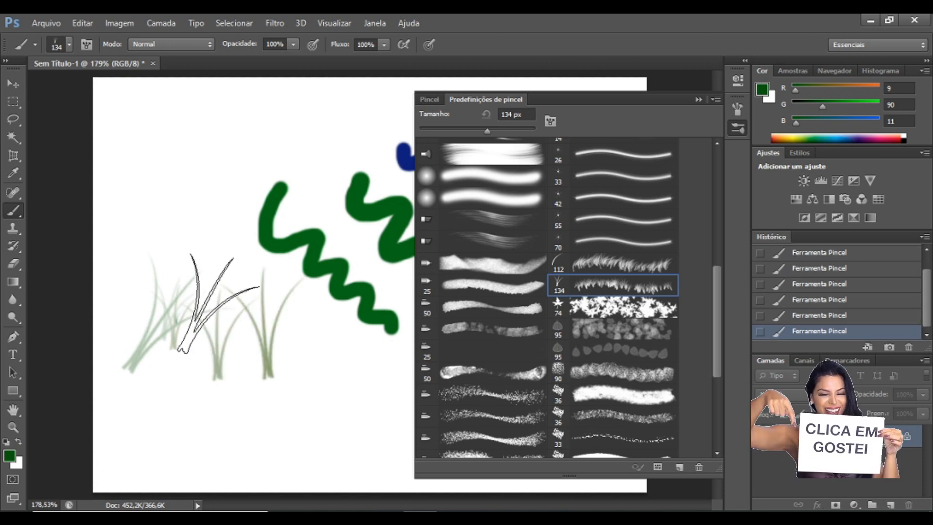
{"action": "left_click", "coordinate": [219, 312]}
{"action": "left_click", "coordinate": [185, 280]}
{"action": "left_click", "coordinate": [233, 298]}
{"action": "left_click", "coordinate": [248, 315]}
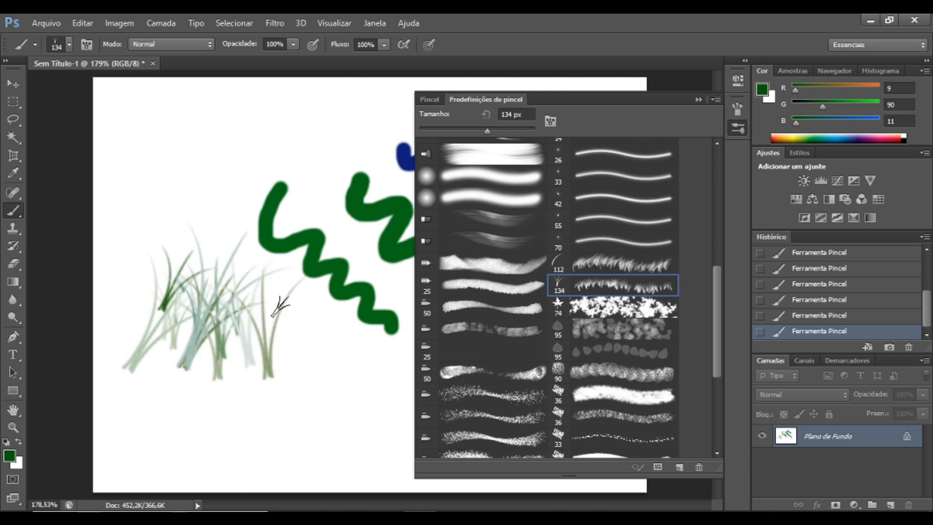
{"action": "left_click", "coordinate": [153, 292]}
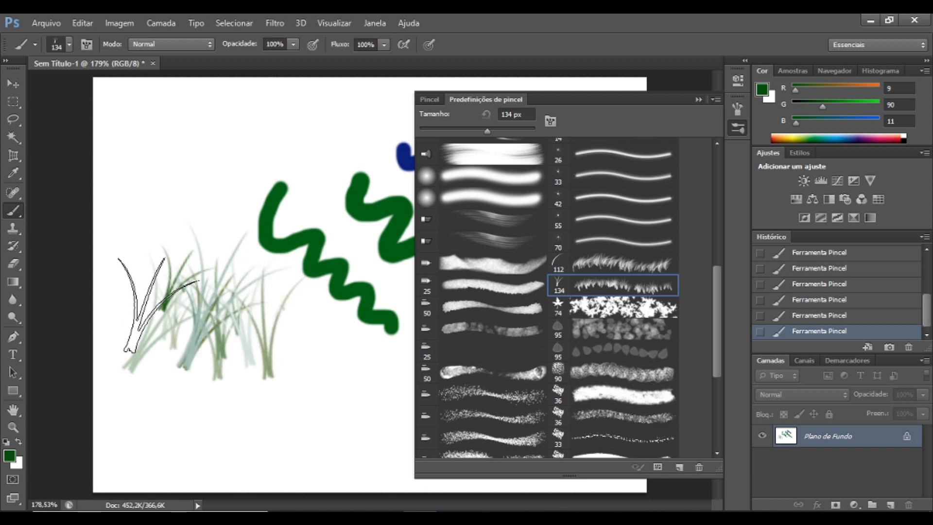
{"action": "left_click", "coordinate": [153, 308]}
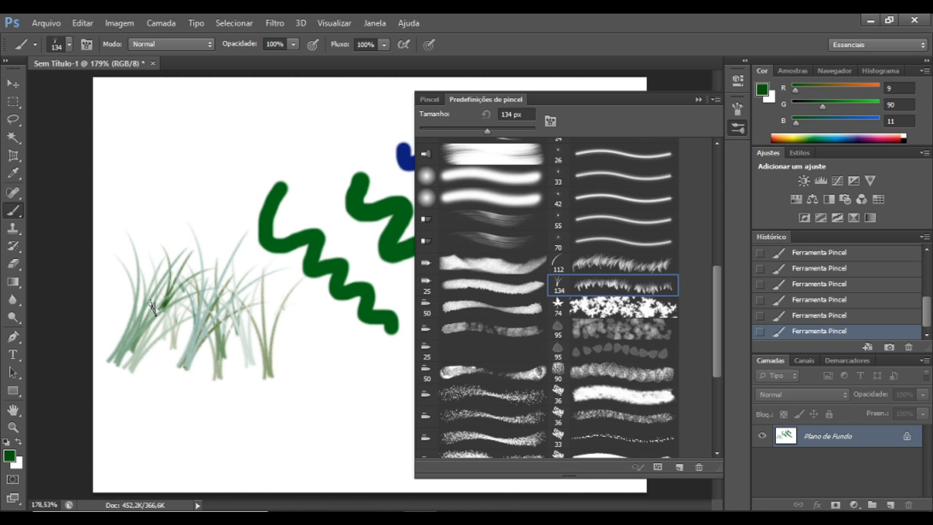
- Reduce the grass brush to 51 px and stamp small tufts above the large grass cluster
{"action": "left_click_drag", "start_coordinate": [483, 129], "coordinate": [448, 130]}
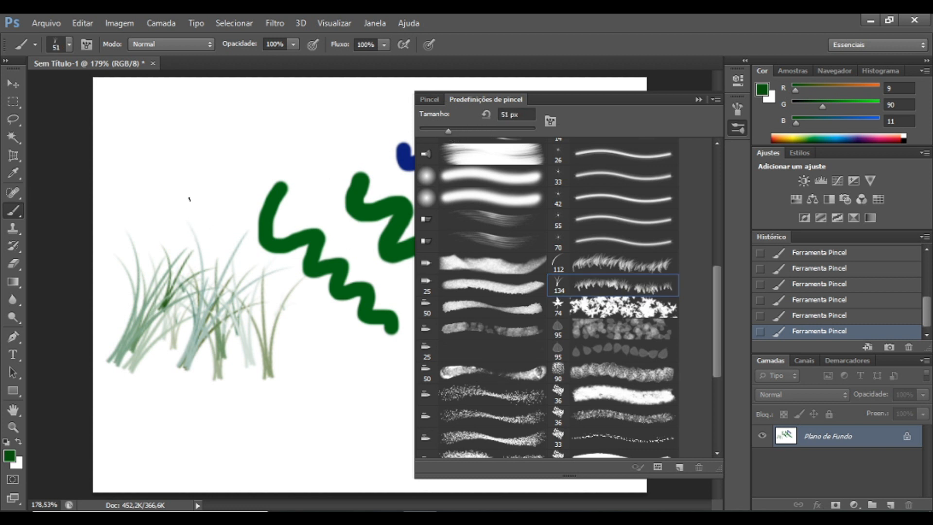
{"action": "left_click", "coordinate": [189, 199]}
{"action": "left_click", "coordinate": [154, 177]}
{"action": "left_click", "coordinate": [176, 173]}
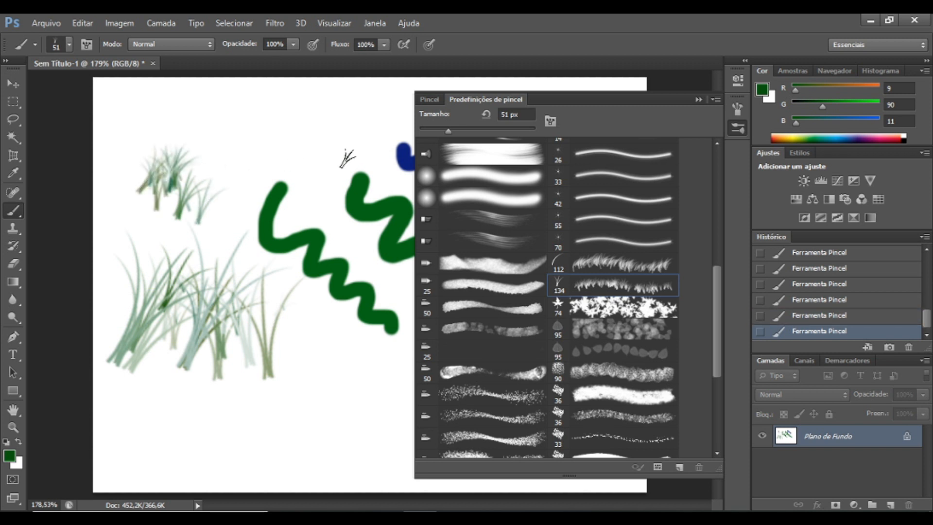
- Set the grass brush's size jitter to 11% and stamp a dense tuft to the right of the small tufts
{"action": "left_click", "coordinate": [435, 101]}
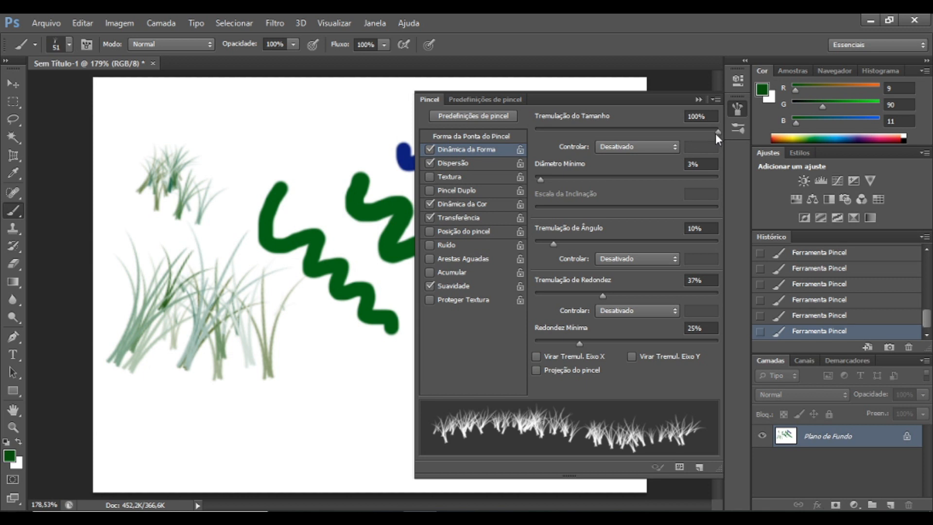
{"action": "mouse_move", "coordinate": [718, 130]}
{"action": "left_mouse_down"}
{"action": "mouse_move", "coordinate": [651, 145]}
{"action": "mouse_move", "coordinate": [556, 147]}
{"action": "left_mouse_up"}
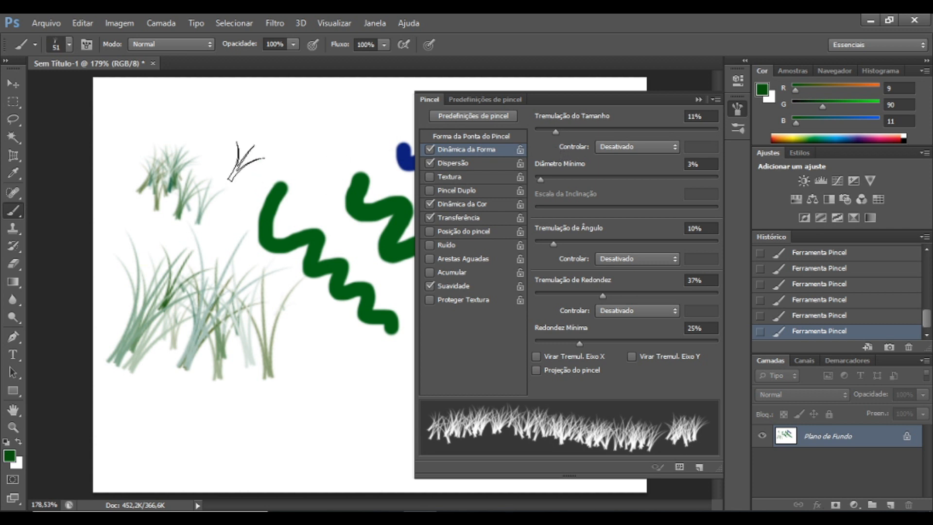
{"action": "left_click", "coordinate": [266, 154]}
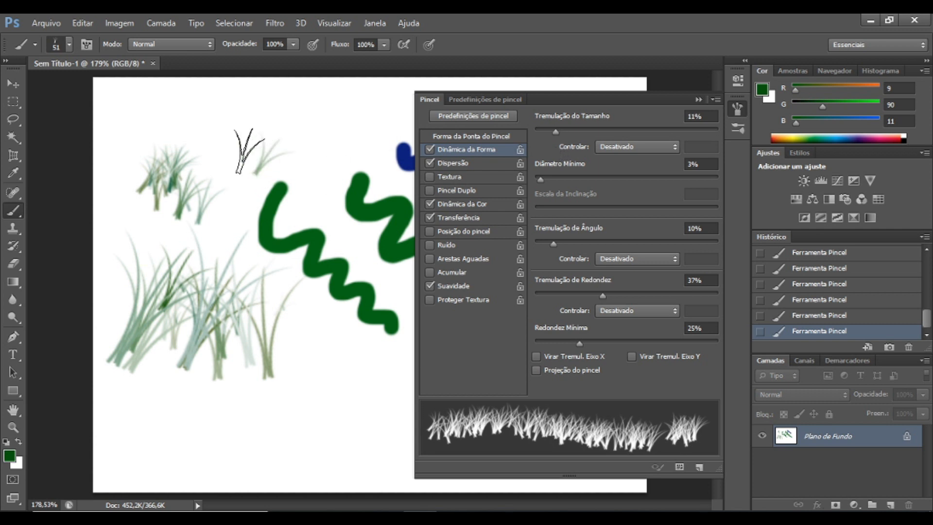
{"action": "left_click", "coordinate": [250, 151]}
{"action": "left_click", "coordinate": [243, 153]}
{"action": "left_click", "coordinate": [240, 153]}
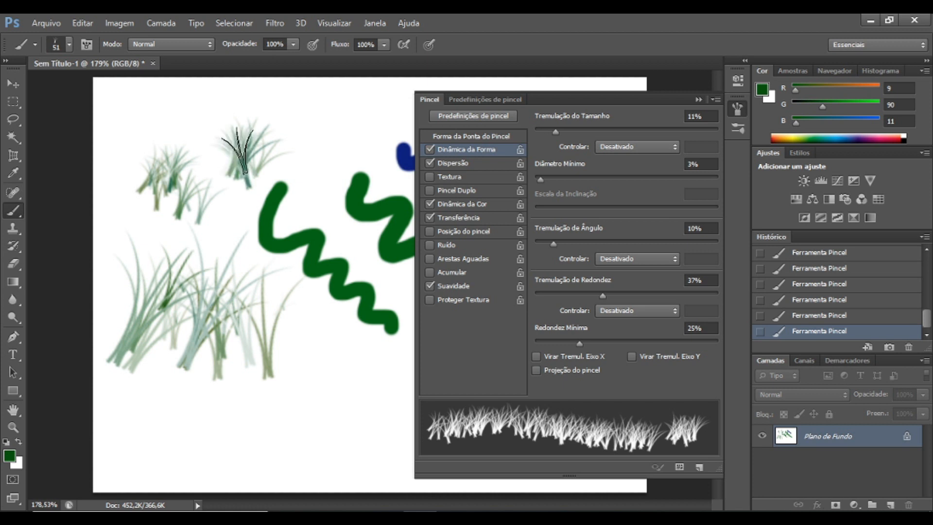
- Set the grass brush's minimum diameter to 57%, angle jitter to 7% and Dispersão to 377%
{"action": "left_click_drag", "start_coordinate": [544, 182], "coordinate": [637, 194]}
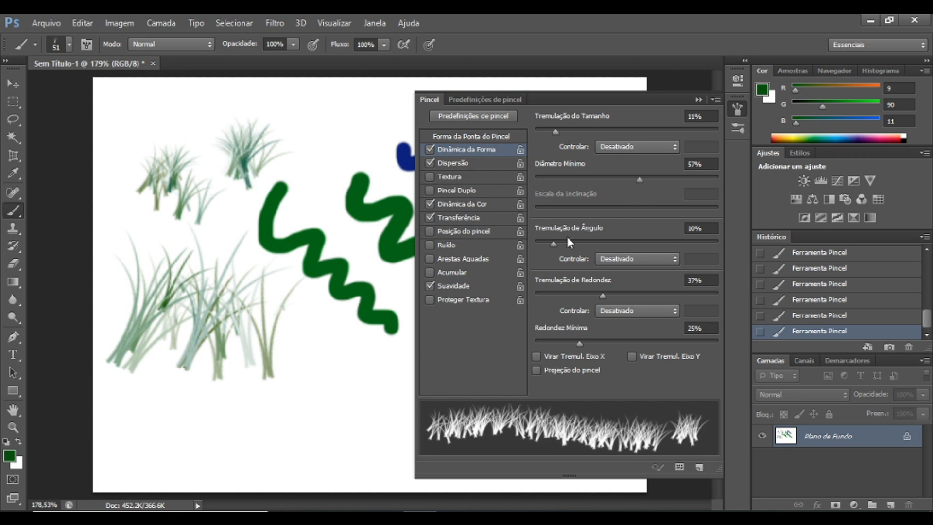
{"action": "mouse_move", "coordinate": [555, 248]}
{"action": "left_mouse_down"}
{"action": "mouse_move", "coordinate": [677, 253]}
{"action": "mouse_move", "coordinate": [614, 237]}
{"action": "mouse_move", "coordinate": [532, 246]}
{"action": "mouse_move", "coordinate": [547, 246]}
{"action": "left_mouse_up"}
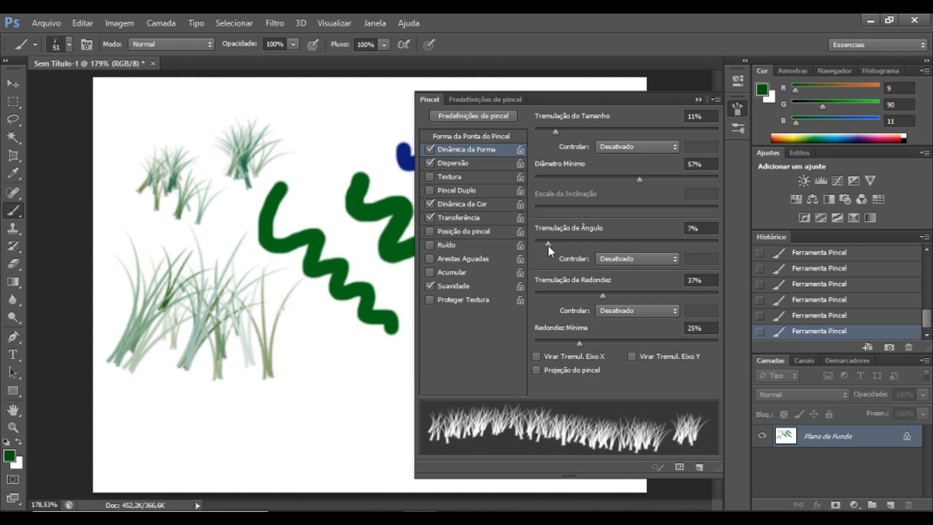
{"action": "left_click", "coordinate": [474, 162]}
{"action": "left_click_drag", "start_coordinate": [543, 133], "coordinate": [604, 139]}
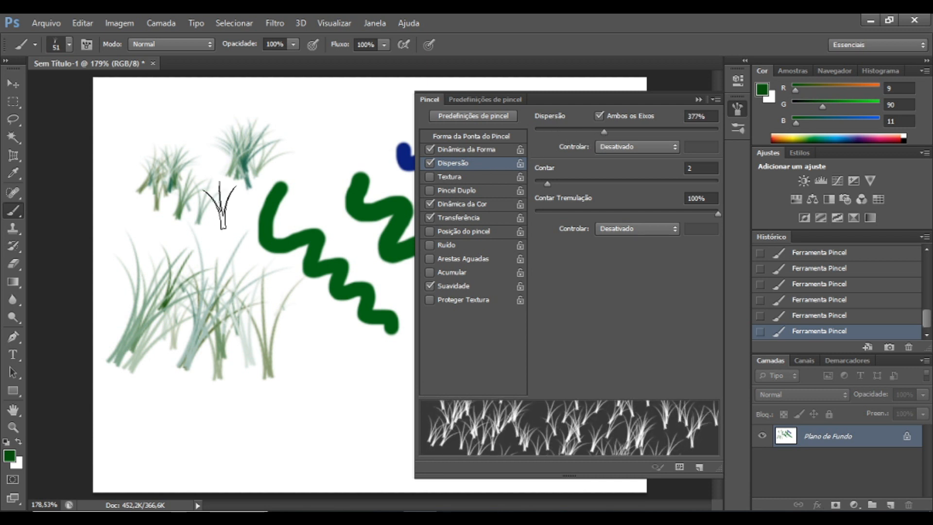
- Stamp scattered grass tufts across the empty area below the large grass cluster
{"action": "left_click", "coordinate": [302, 384]}
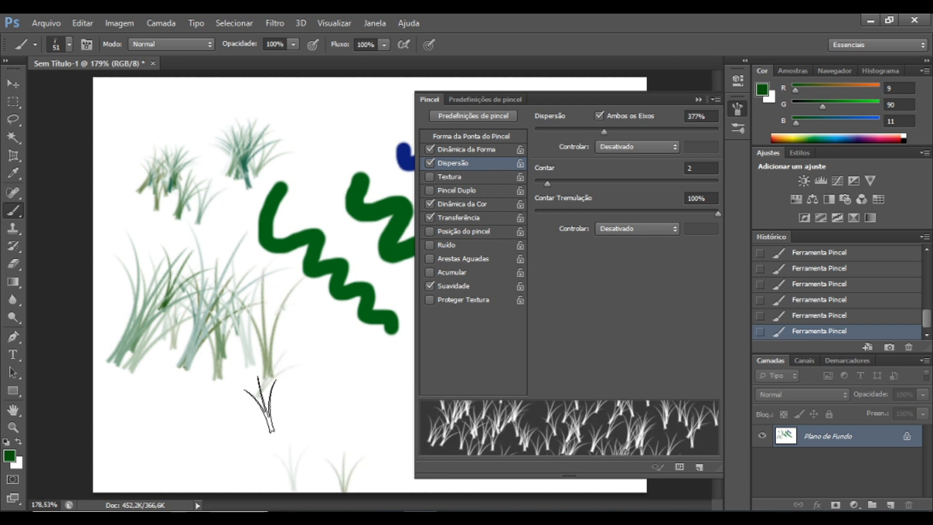
{"action": "left_click", "coordinate": [281, 398]}
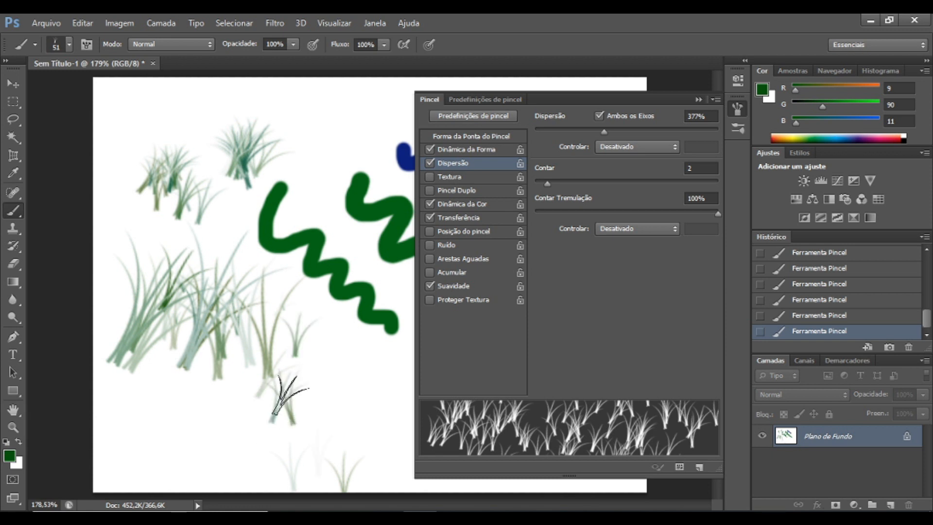
{"action": "left_click", "coordinate": [235, 399]}
{"action": "left_click", "coordinate": [190, 411]}
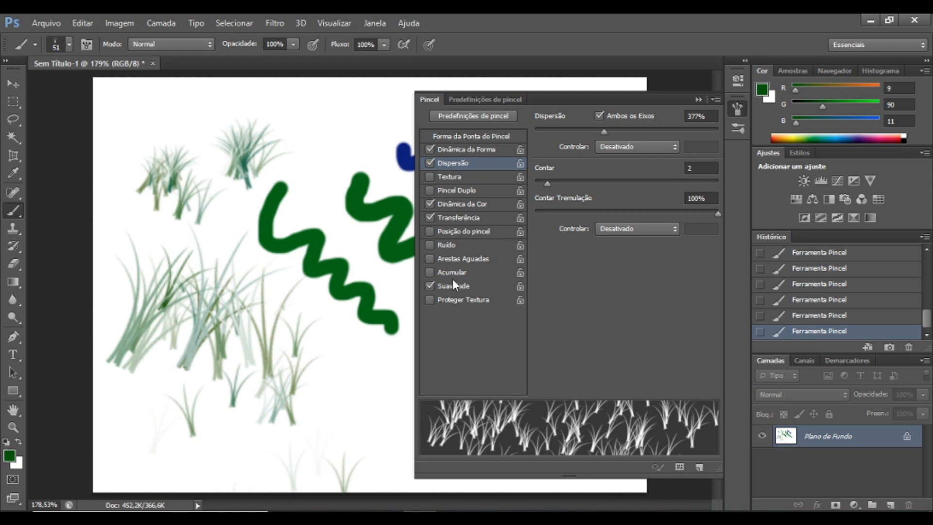
{"action": "left_click", "coordinate": [518, 97]}
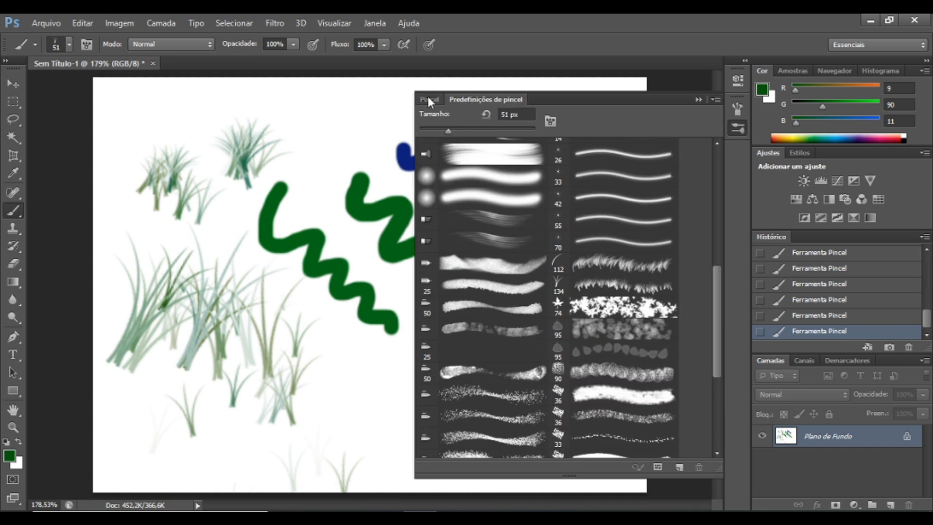
{"action": "left_click", "coordinate": [424, 97]}
{"action": "left_click", "coordinate": [453, 98]}
{"action": "mouse_move", "coordinate": [720, 312]}
{"action": "left_mouse_down"}
{"action": "mouse_move", "coordinate": [711, 333]}
{"action": "mouse_move", "coordinate": [714, 179]}
{"action": "mouse_move", "coordinate": [713, 374]}
{"action": "left_mouse_up"}
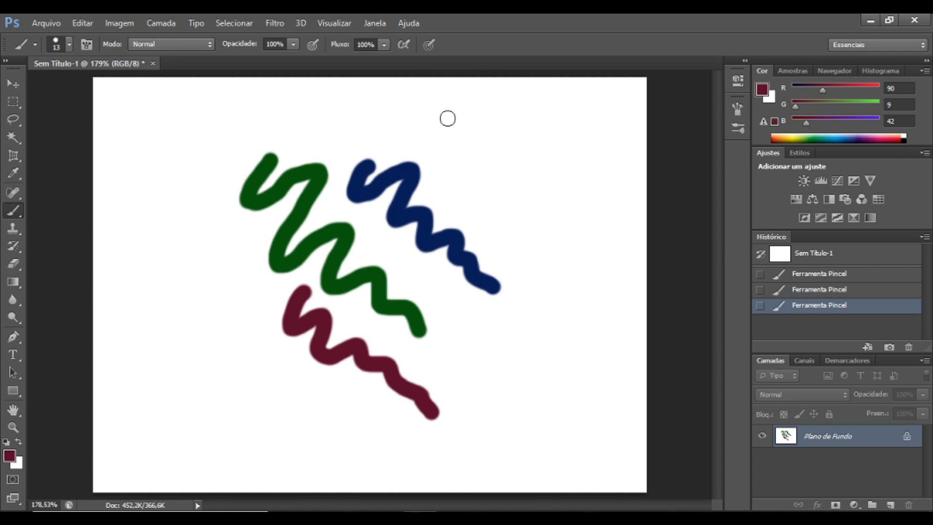
- Lower the brush opacity to 32% and paint a translucent dark red zigzag to the left of the green one
{"action": "left_click", "coordinate": [293, 44]}
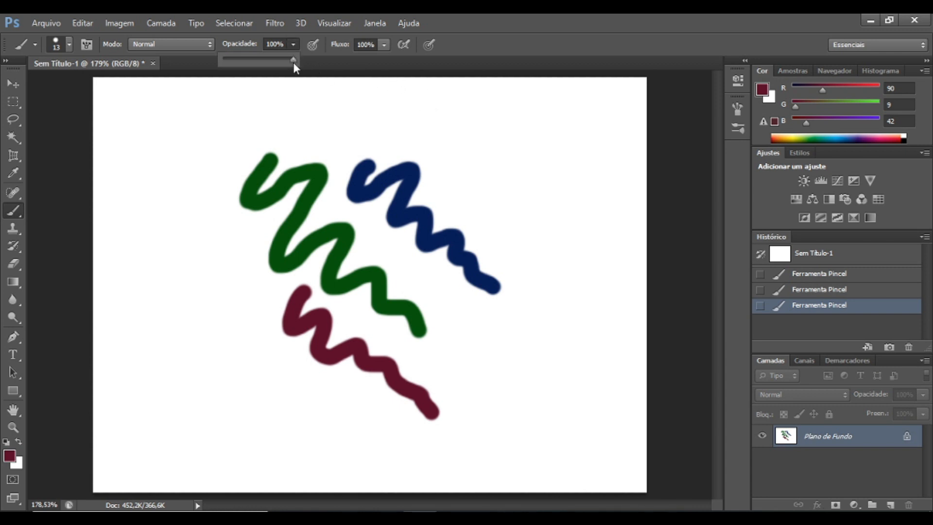
{"action": "mouse_move", "coordinate": [154, 246]}
{"action": "left_mouse_down"}
{"action": "mouse_move", "coordinate": [134, 305]}
{"action": "mouse_move", "coordinate": [183, 271]}
{"action": "mouse_move", "coordinate": [167, 320]}
{"action": "mouse_move", "coordinate": [197, 300]}
{"action": "mouse_move", "coordinate": [196, 311]}
{"action": "mouse_move", "coordinate": [249, 358]}
{"action": "left_mouse_up"}
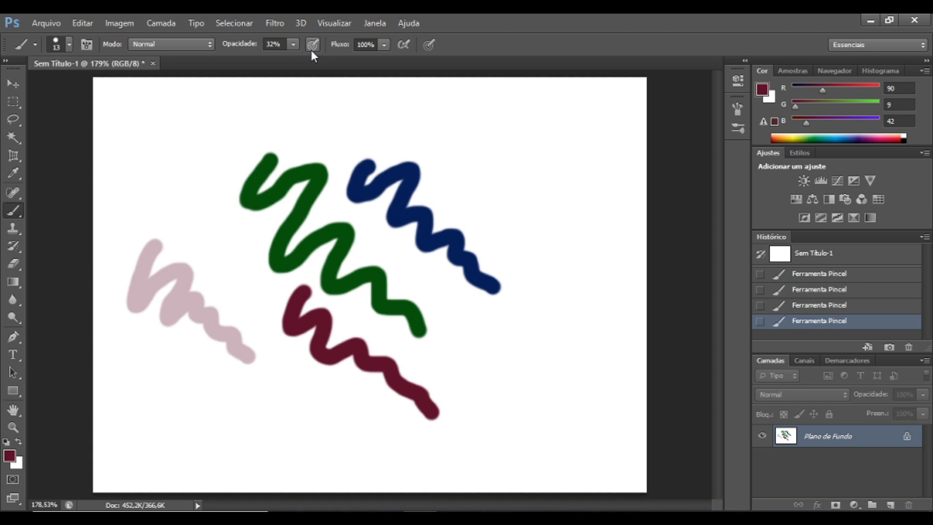
- Switch to the Pencil tool, choose a different tip preset, and draw a diagonal stroke to the right of the blue zigzag
{"action": "right_click", "coordinate": [18, 209]}
{"action": "left_click", "coordinate": [44, 222]}
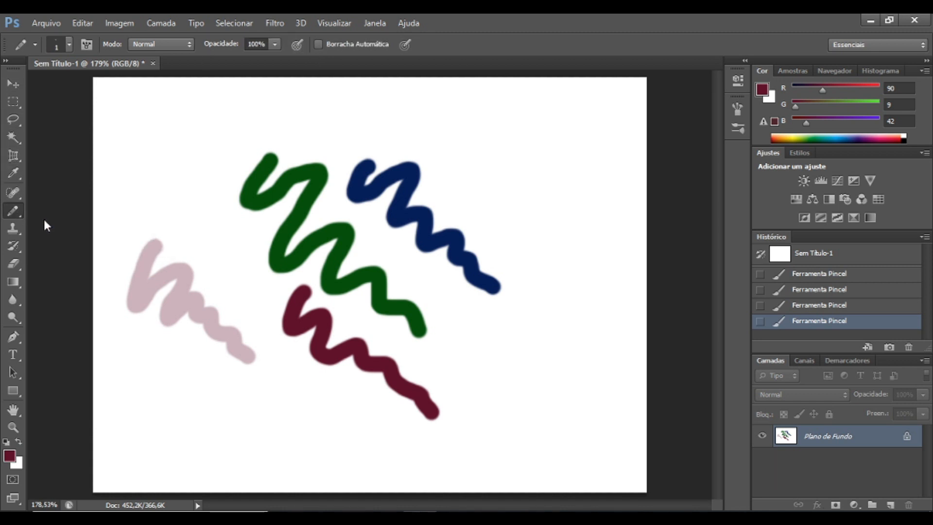
{"action": "left_click", "coordinate": [70, 43]}
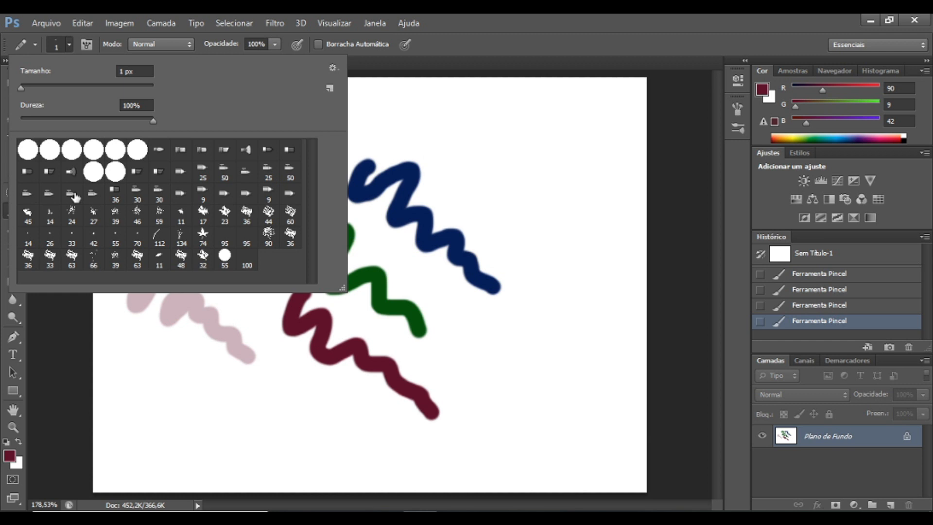
{"action": "left_click", "coordinate": [72, 194]}
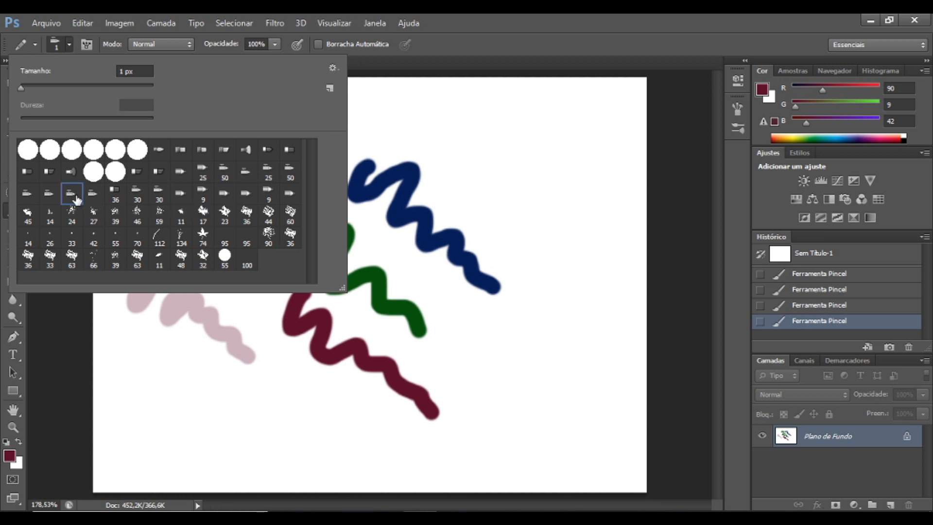
{"action": "left_click", "coordinate": [220, 154]}
{"action": "left_click", "coordinate": [448, 139]}
{"action": "mouse_move", "coordinate": [450, 136]}
{"action": "left_mouse_down"}
{"action": "mouse_move", "coordinate": [440, 164]}
{"action": "mouse_move", "coordinate": [476, 158]}
{"action": "mouse_move", "coordinate": [474, 174]}
{"action": "mouse_move", "coordinate": [496, 178]}
{"action": "mouse_move", "coordinate": [491, 197]}
{"action": "mouse_move", "coordinate": [507, 201]}
{"action": "mouse_move", "coordinate": [503, 224]}
{"action": "mouse_move", "coordinate": [537, 236]}
{"action": "left_mouse_up"}
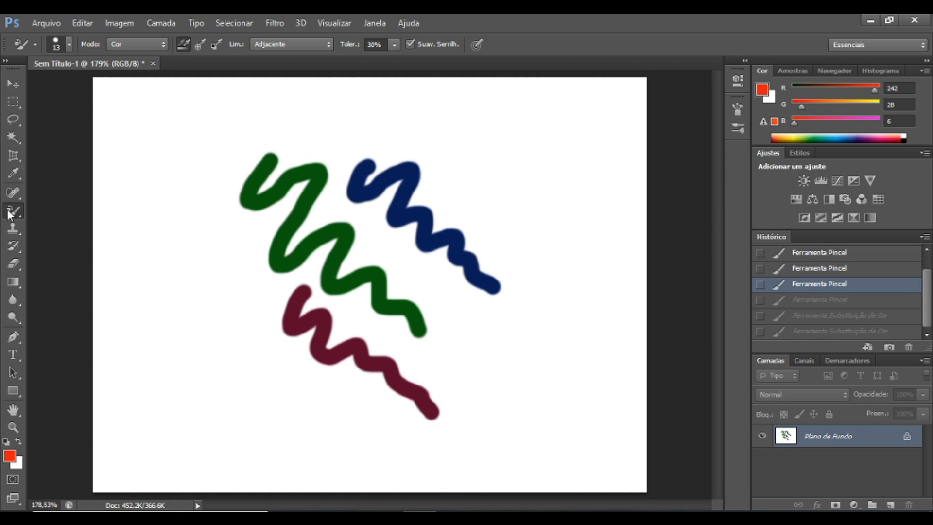
- Recolor the entire green zigzag with the red foreground color (242, 28, 6) using the Color Replacement tool
{"action": "right_click", "coordinate": [7, 210]}
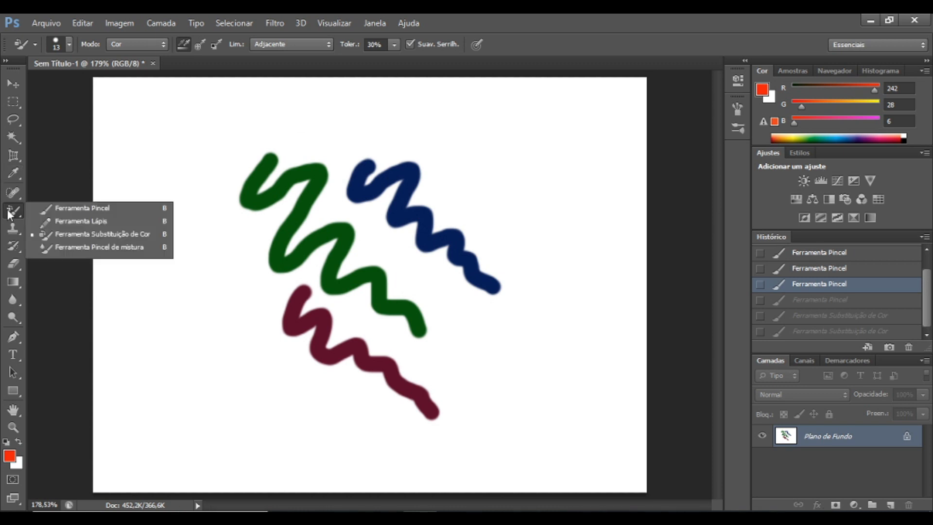
{"action": "left_click", "coordinate": [48, 185]}
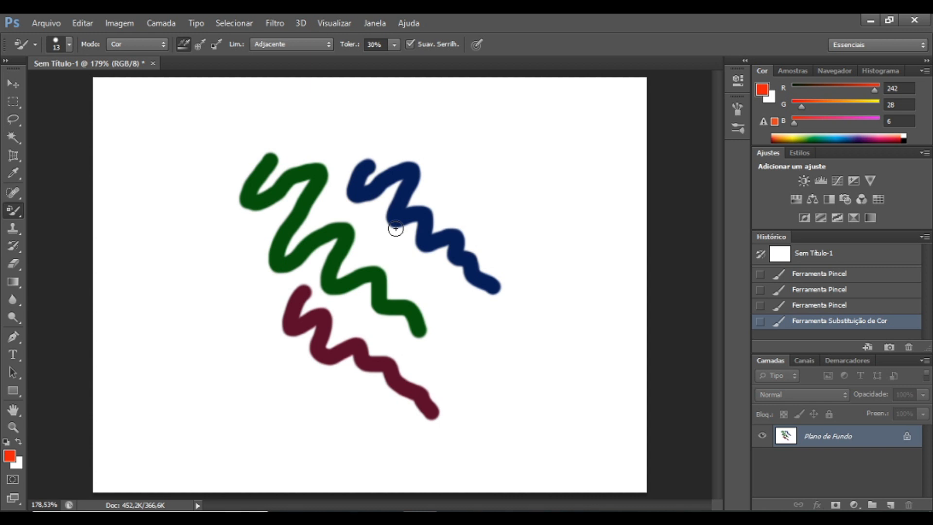
{"action": "left_click", "coordinate": [762, 89]}
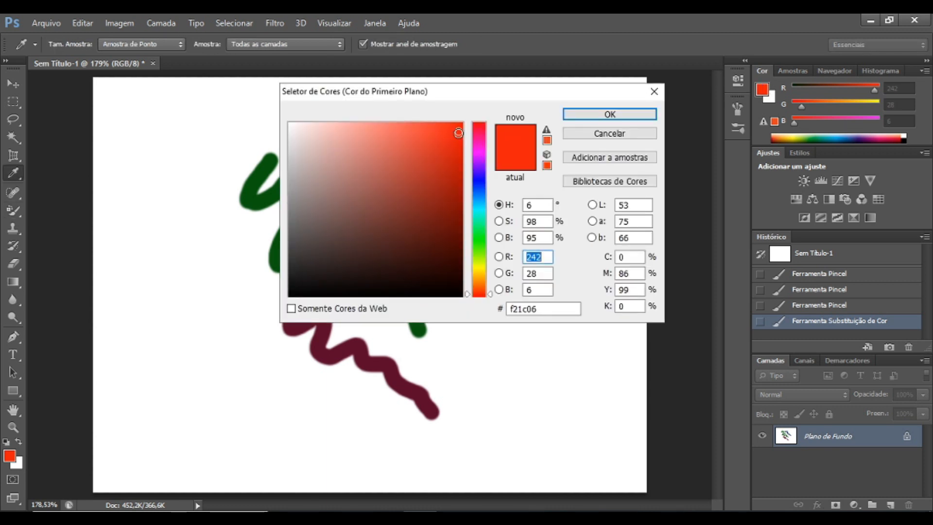
{"action": "left_click", "coordinate": [584, 113]}
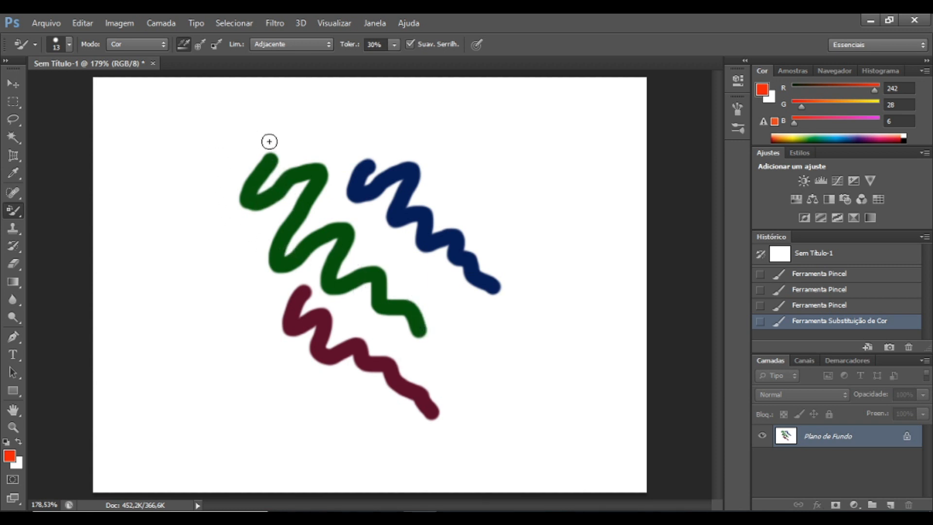
{"action": "mouse_move", "coordinate": [256, 158]}
{"action": "left_mouse_down"}
{"action": "mouse_move", "coordinate": [235, 215]}
{"action": "mouse_move", "coordinate": [264, 165]}
{"action": "mouse_move", "coordinate": [261, 197]}
{"action": "mouse_move", "coordinate": [304, 157]}
{"action": "mouse_move", "coordinate": [302, 181]}
{"action": "mouse_move", "coordinate": [326, 169]}
{"action": "left_mouse_up"}
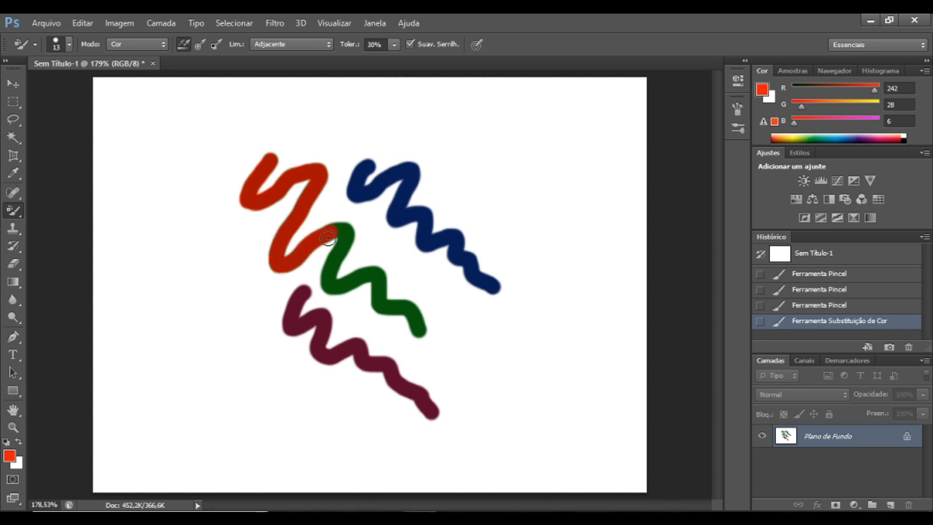
{"action": "mouse_move", "coordinate": [343, 228]}
{"action": "left_mouse_down"}
{"action": "mouse_move", "coordinate": [381, 244]}
{"action": "mouse_move", "coordinate": [347, 244]}
{"action": "mouse_move", "coordinate": [328, 279]}
{"action": "mouse_move", "coordinate": [370, 273]}
{"action": "mouse_move", "coordinate": [422, 332]}
{"action": "mouse_move", "coordinate": [380, 309]}
{"action": "left_mouse_up"}
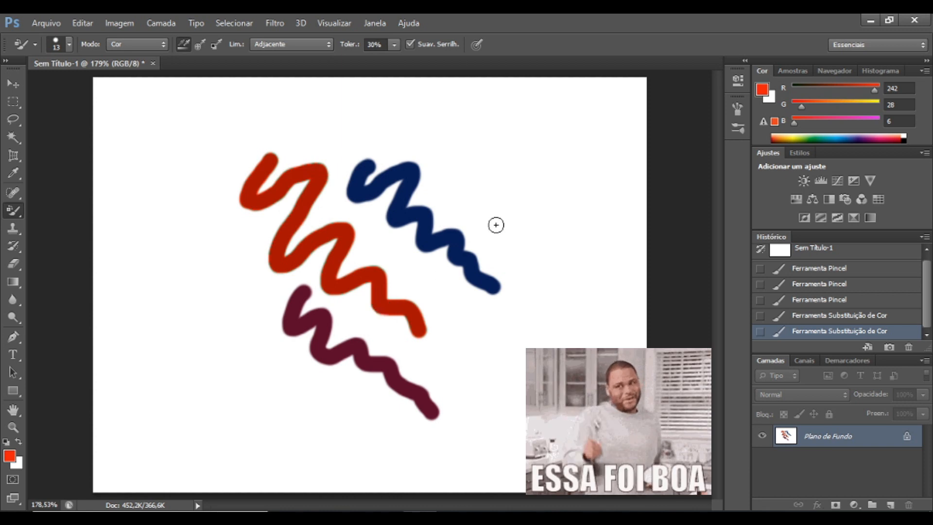
- Set the foreground color to turquoise 11f3ab and recolor the dark red zigzag with the Color Replacement tool
{"action": "left_click", "coordinate": [763, 93]}
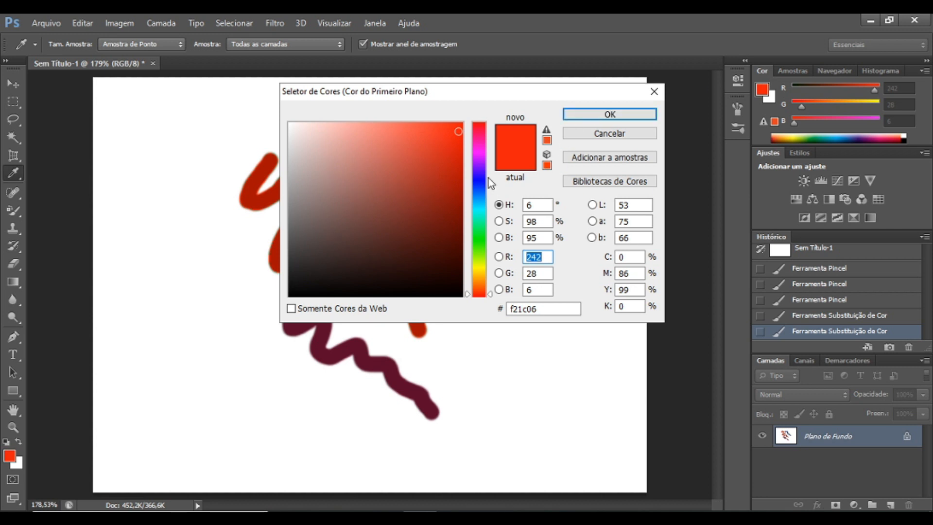
{"action": "left_click", "coordinate": [480, 218]}
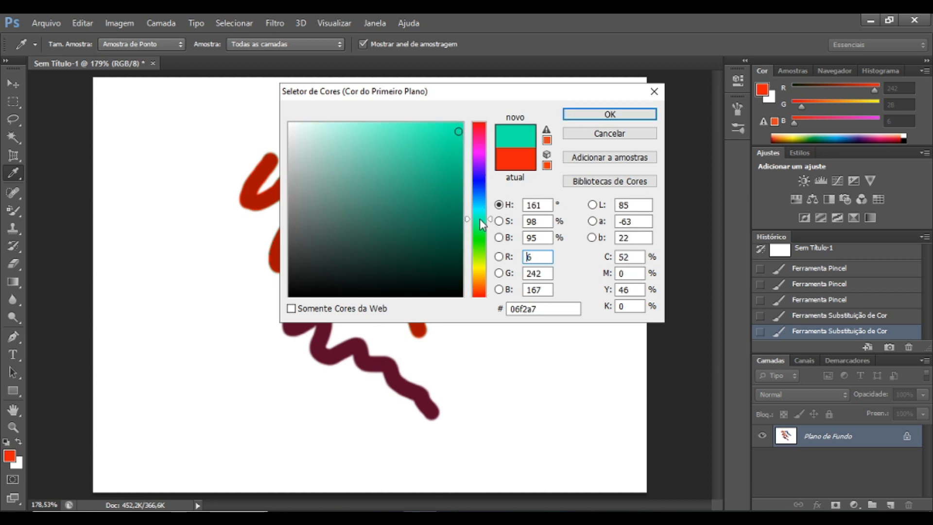
{"action": "left_click", "coordinate": [451, 130]}
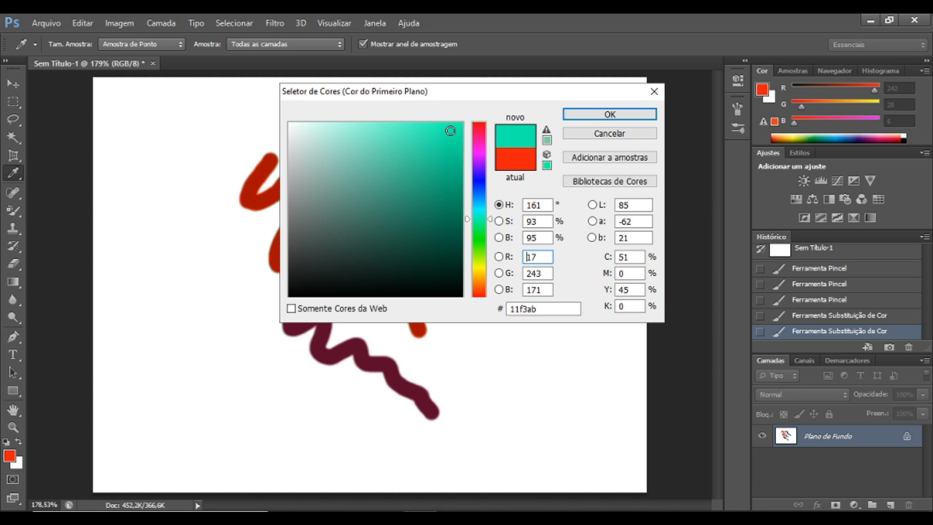
{"action": "left_click", "coordinate": [581, 113]}
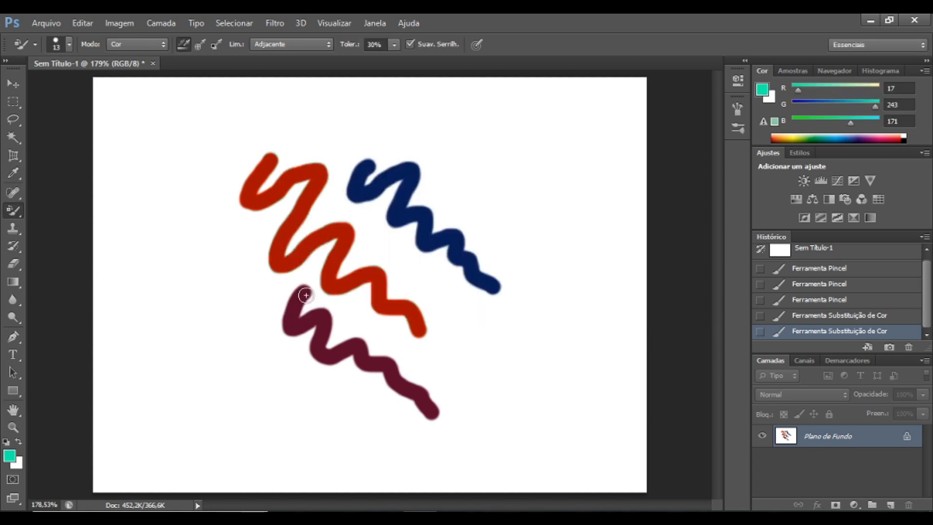
{"action": "mouse_move", "coordinate": [302, 292]}
{"action": "left_mouse_down"}
{"action": "mouse_move", "coordinate": [279, 337]}
{"action": "mouse_move", "coordinate": [293, 309]}
{"action": "mouse_move", "coordinate": [302, 310]}
{"action": "mouse_move", "coordinate": [297, 326]}
{"action": "mouse_move", "coordinate": [324, 313]}
{"action": "mouse_move", "coordinate": [316, 350]}
{"action": "mouse_move", "coordinate": [336, 345]}
{"action": "mouse_move", "coordinate": [315, 360]}
{"action": "mouse_move", "coordinate": [364, 347]}
{"action": "mouse_move", "coordinate": [371, 368]}
{"action": "mouse_move", "coordinate": [382, 366]}
{"action": "mouse_move", "coordinate": [399, 387]}
{"action": "mouse_move", "coordinate": [415, 380]}
{"action": "mouse_move", "coordinate": [433, 409]}
{"action": "left_mouse_up"}
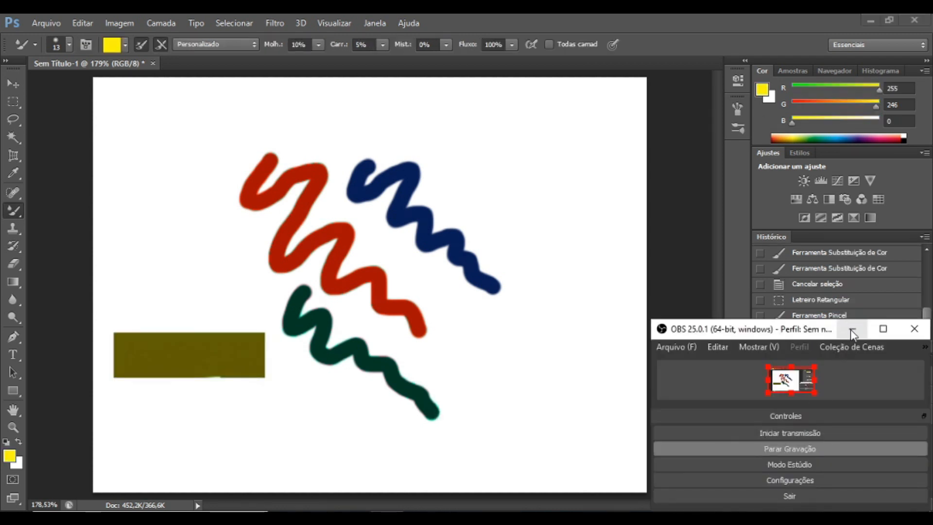
- Blend yellow and white swirls into the selected olive rectangle with the Mixer Brush tool
{"action": "left_click", "coordinate": [852, 329]}
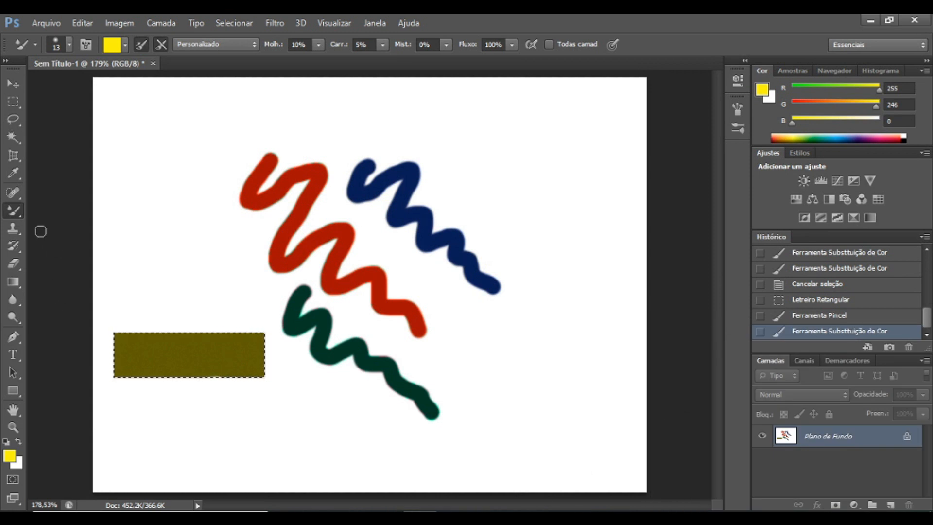
{"action": "right_click", "coordinate": [17, 212]}
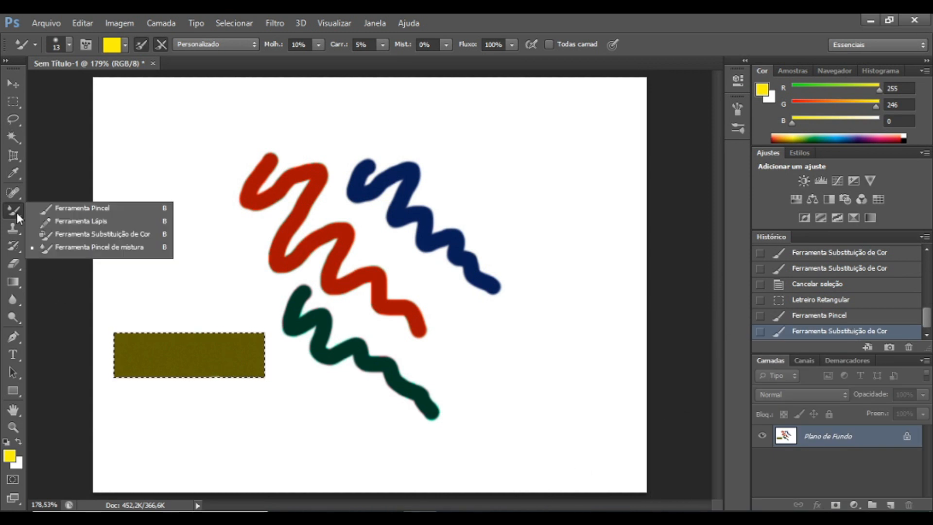
{"action": "left_click", "coordinate": [71, 247]}
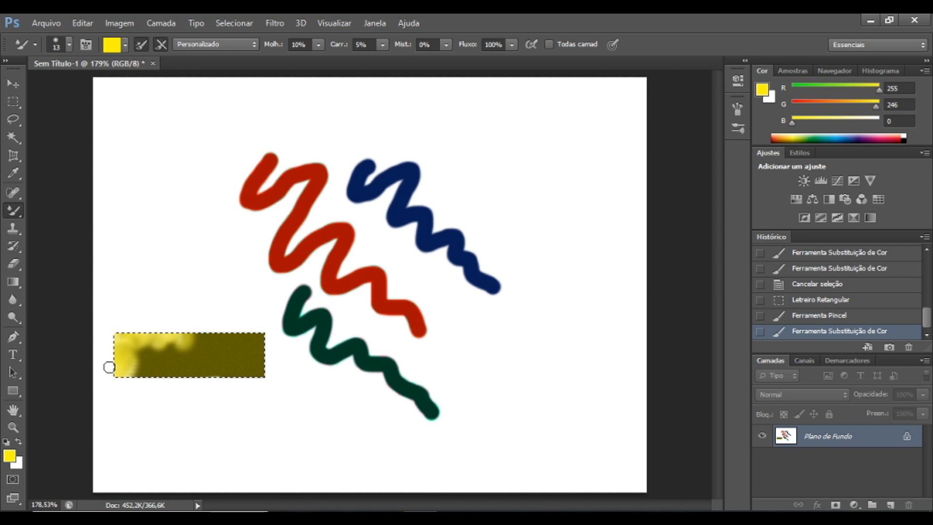
{"action": "mouse_move", "coordinate": [140, 355]}
{"action": "left_mouse_down"}
{"action": "mouse_move", "coordinate": [178, 358]}
{"action": "mouse_move", "coordinate": [141, 371]}
{"action": "mouse_move", "coordinate": [167, 365]}
{"action": "mouse_move", "coordinate": [173, 374]}
{"action": "mouse_move", "coordinate": [156, 374]}
{"action": "mouse_move", "coordinate": [156, 365]}
{"action": "mouse_move", "coordinate": [207, 385]}
{"action": "mouse_move", "coordinate": [220, 350]}
{"action": "mouse_move", "coordinate": [196, 339]}
{"action": "mouse_move", "coordinate": [217, 349]}
{"action": "mouse_move", "coordinate": [212, 357]}
{"action": "mouse_move", "coordinate": [197, 351]}
{"action": "mouse_move", "coordinate": [244, 367]}
{"action": "left_mouse_up"}
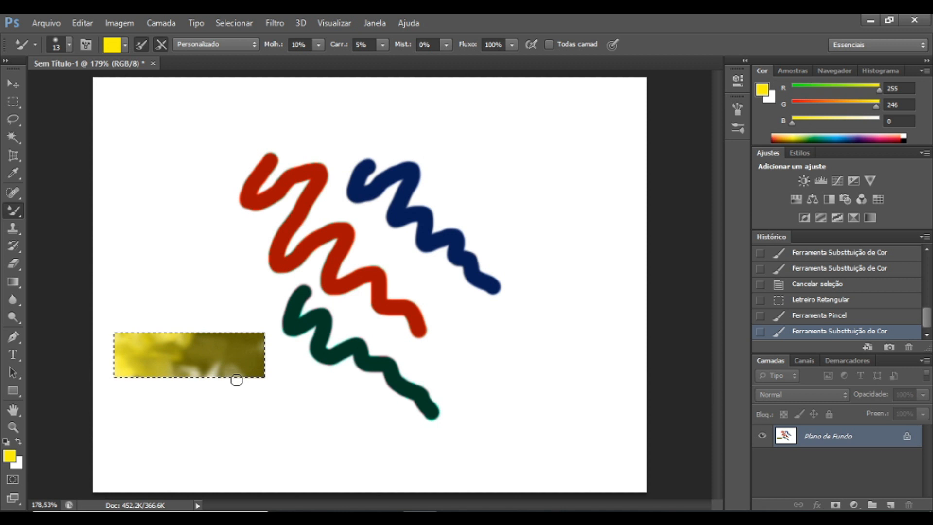
{"action": "mouse_move", "coordinate": [240, 383]}
{"action": "left_mouse_down"}
{"action": "mouse_move", "coordinate": [254, 349]}
{"action": "mouse_move", "coordinate": [272, 364]}
{"action": "mouse_move", "coordinate": [231, 344]}
{"action": "mouse_move", "coordinate": [204, 364]}
{"action": "mouse_move", "coordinate": [231, 376]}
{"action": "mouse_move", "coordinate": [217, 362]}
{"action": "mouse_move", "coordinate": [238, 355]}
{"action": "mouse_move", "coordinate": [218, 338]}
{"action": "mouse_move", "coordinate": [172, 346]}
{"action": "mouse_move", "coordinate": [147, 376]}
{"action": "mouse_move", "coordinate": [177, 362]}
{"action": "mouse_move", "coordinate": [192, 367]}
{"action": "mouse_move", "coordinate": [173, 359]}
{"action": "mouse_move", "coordinate": [134, 371]}
{"action": "mouse_move", "coordinate": [162, 370]}
{"action": "mouse_move", "coordinate": [170, 345]}
{"action": "mouse_move", "coordinate": [123, 342]}
{"action": "mouse_move", "coordinate": [149, 360]}
{"action": "mouse_move", "coordinate": [141, 376]}
{"action": "mouse_move", "coordinate": [166, 380]}
{"action": "mouse_move", "coordinate": [165, 347]}
{"action": "mouse_move", "coordinate": [183, 333]}
{"action": "left_mouse_up"}
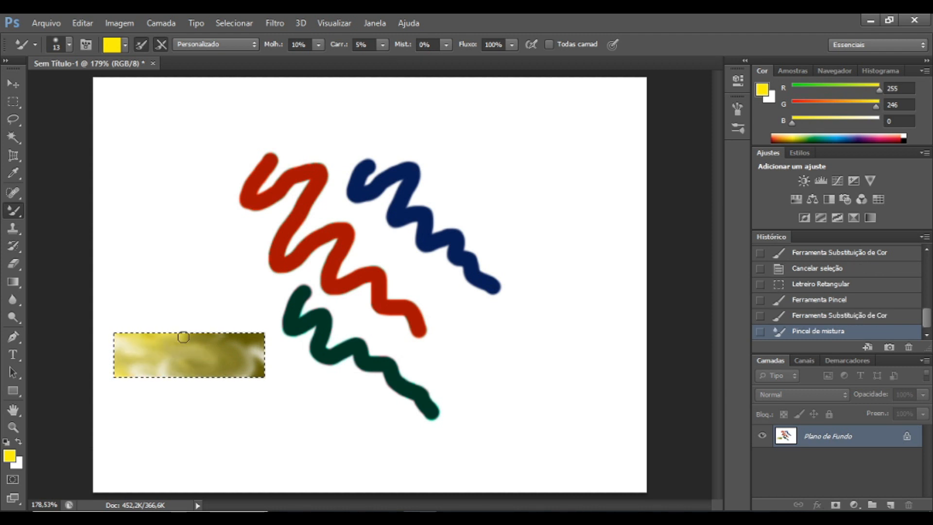
- Deselect the rectangle and paint yellow Mixer Brush strokes over its left half and past its edges
{"action": "key", "text": "ctrl+d"}
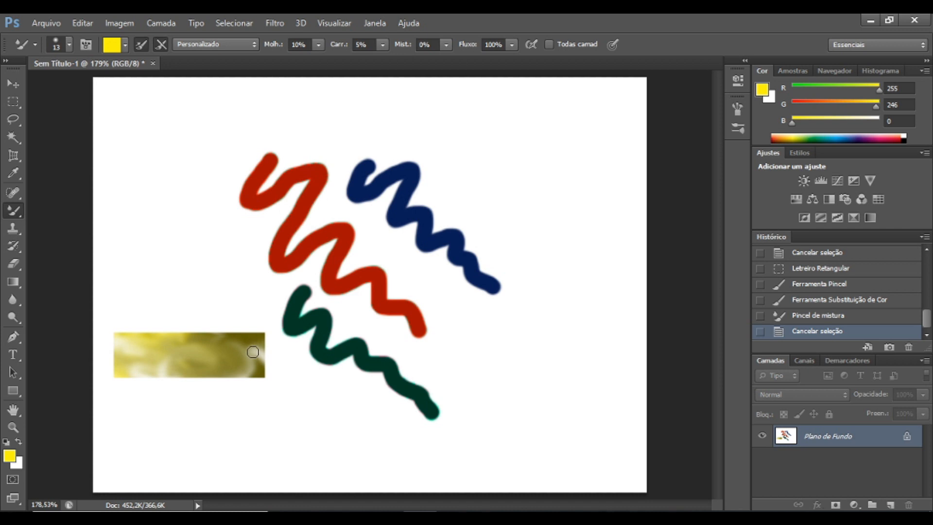
{"action": "mouse_move", "coordinate": [204, 328]}
{"action": "left_mouse_down"}
{"action": "mouse_move", "coordinate": [158, 337]}
{"action": "mouse_move", "coordinate": [146, 313]}
{"action": "mouse_move", "coordinate": [151, 332]}
{"action": "mouse_move", "coordinate": [138, 318]}
{"action": "mouse_move", "coordinate": [115, 335]}
{"action": "mouse_move", "coordinate": [108, 357]}
{"action": "mouse_move", "coordinate": [139, 362]}
{"action": "mouse_move", "coordinate": [122, 367]}
{"action": "mouse_move", "coordinate": [188, 366]}
{"action": "mouse_move", "coordinate": [167, 379]}
{"action": "left_mouse_up"}
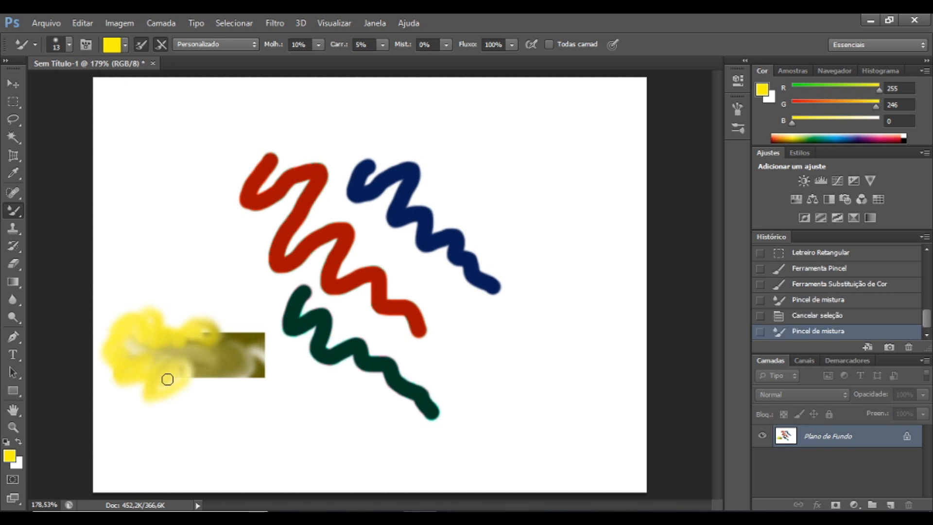
{"action": "scroll", "coordinate": [181, 371], "scroll_direction": "up", "scroll_amount": 1}
{"action": "scroll", "coordinate": [183, 369], "scroll_direction": "up", "scroll_amount": 1}
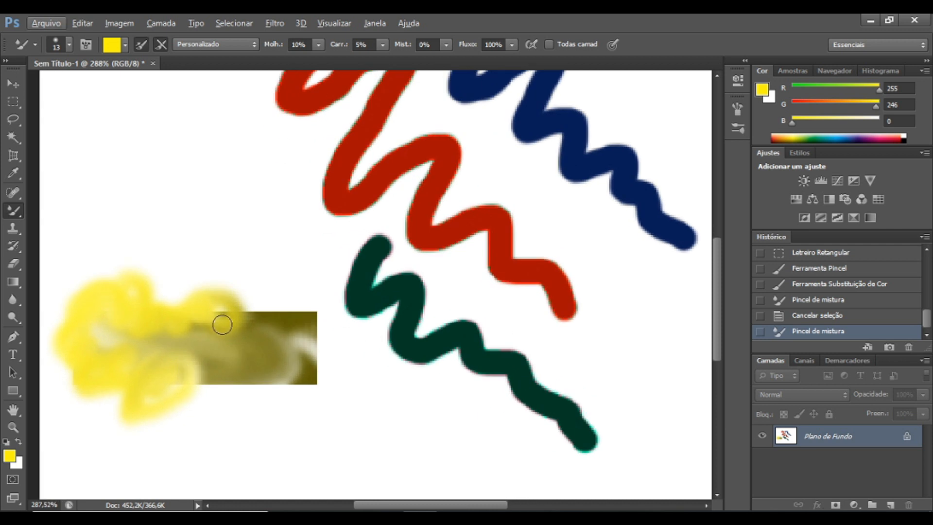
- Smear the colors across the rectangle with the Mixer Brush preset Úmido, mistura leve, and clear the selection
{"action": "mouse_move", "coordinate": [210, 350]}
{"action": "left_mouse_down"}
{"action": "mouse_move", "coordinate": [217, 386]}
{"action": "mouse_move", "coordinate": [247, 354]}
{"action": "left_mouse_up"}
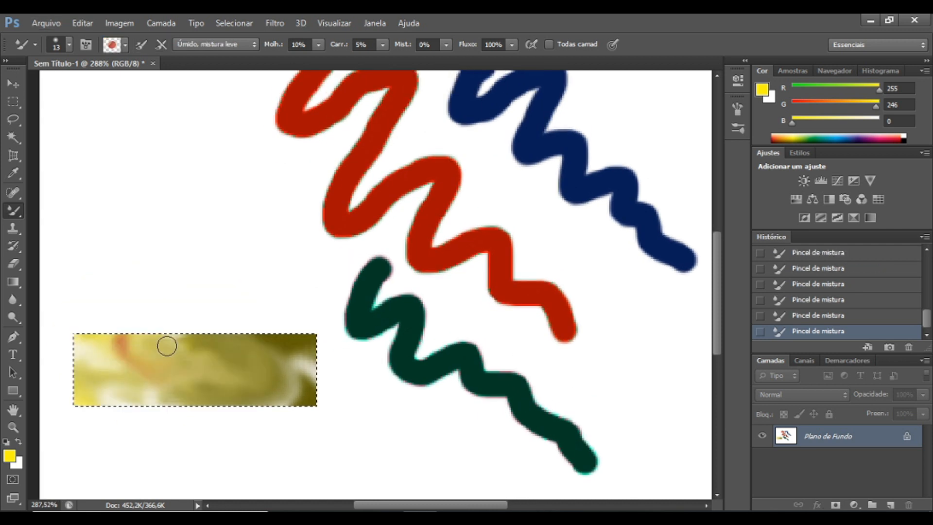
{"action": "mouse_move", "coordinate": [121, 365]}
{"action": "left_mouse_down"}
{"action": "mouse_move", "coordinate": [139, 360]}
{"action": "mouse_move", "coordinate": [131, 350]}
{"action": "mouse_move", "coordinate": [166, 368]}
{"action": "mouse_move", "coordinate": [156, 375]}
{"action": "mouse_move", "coordinate": [199, 355]}
{"action": "mouse_move", "coordinate": [178, 367]}
{"action": "mouse_move", "coordinate": [243, 352]}
{"action": "mouse_move", "coordinate": [217, 371]}
{"action": "mouse_move", "coordinate": [242, 334]}
{"action": "mouse_move", "coordinate": [255, 347]}
{"action": "mouse_move", "coordinate": [245, 365]}
{"action": "mouse_move", "coordinate": [269, 350]}
{"action": "mouse_move", "coordinate": [264, 356]}
{"action": "mouse_move", "coordinate": [281, 351]}
{"action": "mouse_move", "coordinate": [291, 361]}
{"action": "mouse_move", "coordinate": [275, 343]}
{"action": "mouse_move", "coordinate": [289, 332]}
{"action": "mouse_move", "coordinate": [300, 343]}
{"action": "mouse_move", "coordinate": [285, 355]}
{"action": "mouse_move", "coordinate": [313, 332]}
{"action": "mouse_move", "coordinate": [301, 376]}
{"action": "mouse_move", "coordinate": [279, 388]}
{"action": "mouse_move", "coordinate": [304, 367]}
{"action": "mouse_move", "coordinate": [294, 395]}
{"action": "mouse_move", "coordinate": [310, 395]}
{"action": "mouse_move", "coordinate": [277, 396]}
{"action": "mouse_move", "coordinate": [264, 365]}
{"action": "mouse_move", "coordinate": [274, 351]}
{"action": "mouse_move", "coordinate": [249, 394]}
{"action": "mouse_move", "coordinate": [215, 332]}
{"action": "mouse_move", "coordinate": [228, 366]}
{"action": "mouse_move", "coordinate": [221, 368]}
{"action": "mouse_move", "coordinate": [240, 353]}
{"action": "left_mouse_up"}
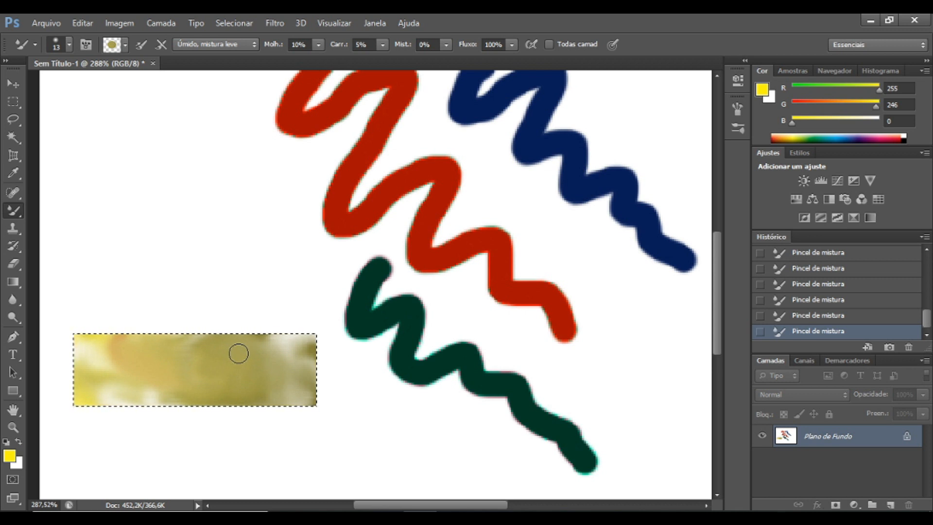
{"action": "key", "text": "ctrl+d"}
{"action": "mouse_move", "coordinate": [238, 353]}
{"action": "left_mouse_down"}
{"action": "mouse_move", "coordinate": [243, 328]}
{"action": "mouse_move", "coordinate": [221, 340]}
{"action": "mouse_move", "coordinate": [213, 314]}
{"action": "mouse_move", "coordinate": [184, 350]}
{"action": "mouse_move", "coordinate": [156, 329]}
{"action": "mouse_move", "coordinate": [143, 334]}
{"action": "mouse_move", "coordinate": [144, 315]}
{"action": "mouse_move", "coordinate": [111, 350]}
{"action": "mouse_move", "coordinate": [143, 385]}
{"action": "mouse_move", "coordinate": [204, 344]}
{"action": "mouse_move", "coordinate": [251, 347]}
{"action": "mouse_move", "coordinate": [244, 360]}
{"action": "mouse_move", "coordinate": [286, 354]}
{"action": "mouse_move", "coordinate": [244, 351]}
{"action": "mouse_move", "coordinate": [235, 332]}
{"action": "mouse_move", "coordinate": [260, 338]}
{"action": "mouse_move", "coordinate": [278, 365]}
{"action": "left_mouse_up"}
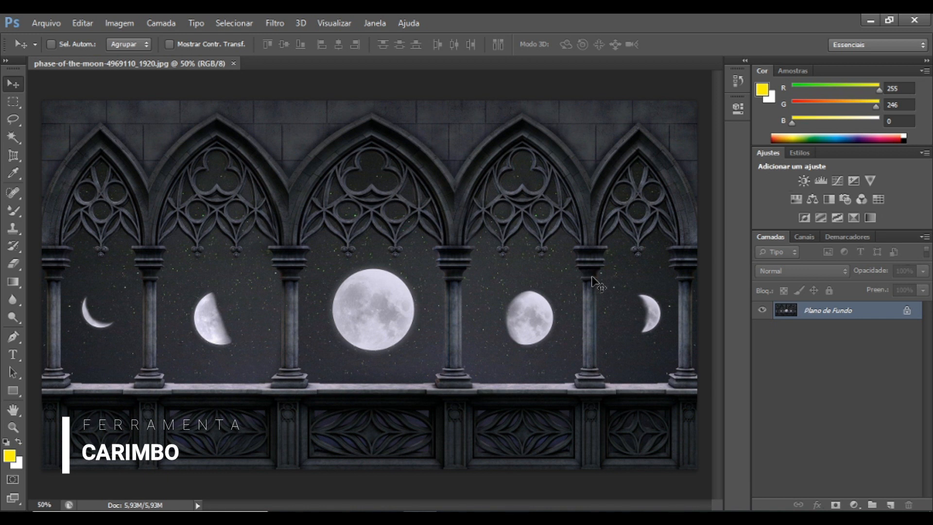
- Activate the Clone Stamp tool and duplicate the Plano de Fundo layer of the moon phases image
{"action": "left_click", "coordinate": [13, 237]}
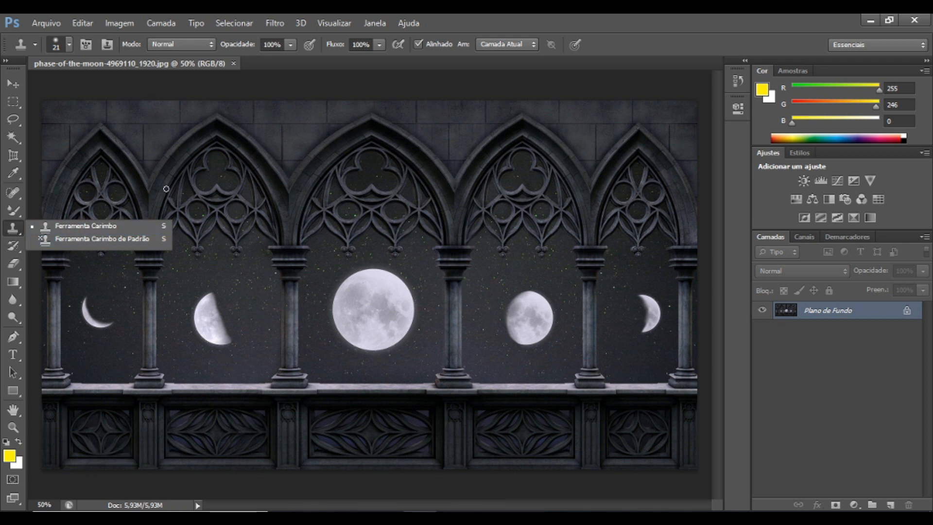
{"action": "left_click", "coordinate": [637, 44]}
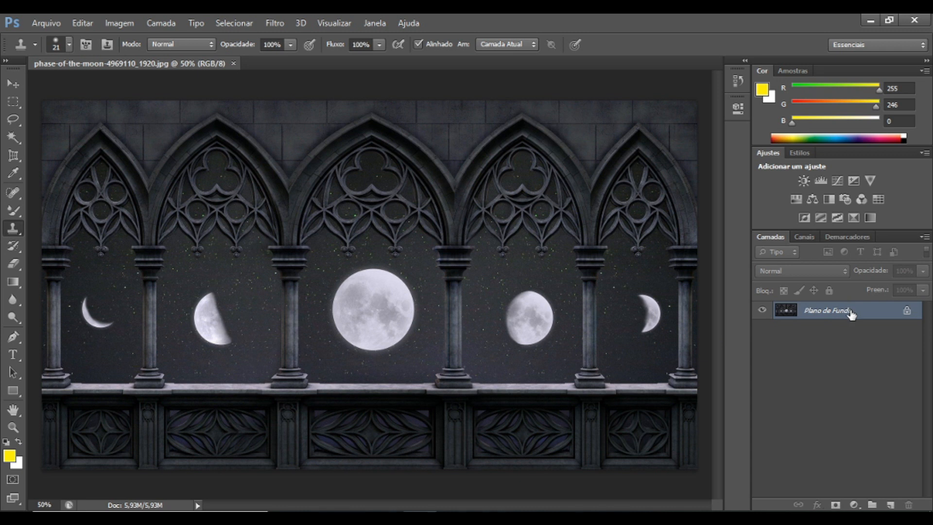
{"action": "key", "text": "ctrl+j"}
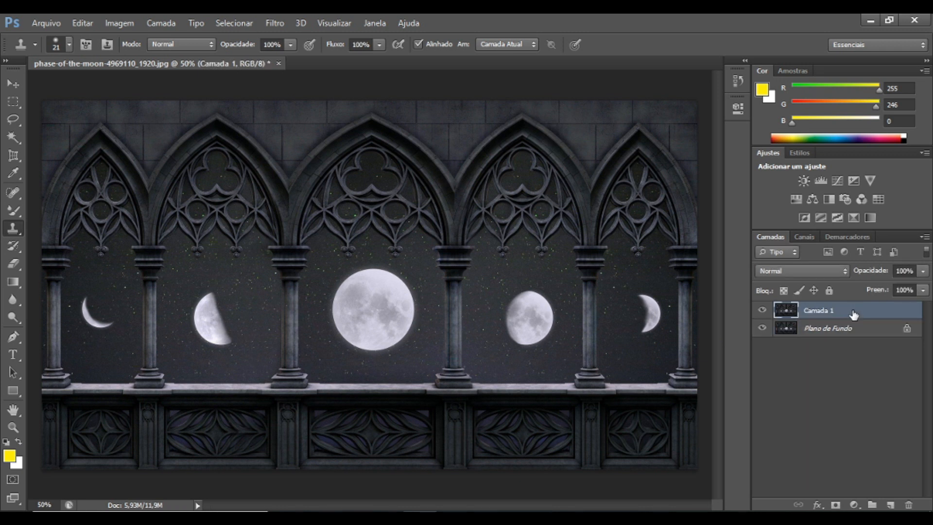
- Try to use the Clone Stamp on the sky above the half moon without defining a source point
{"action": "left_click", "coordinate": [15, 231]}
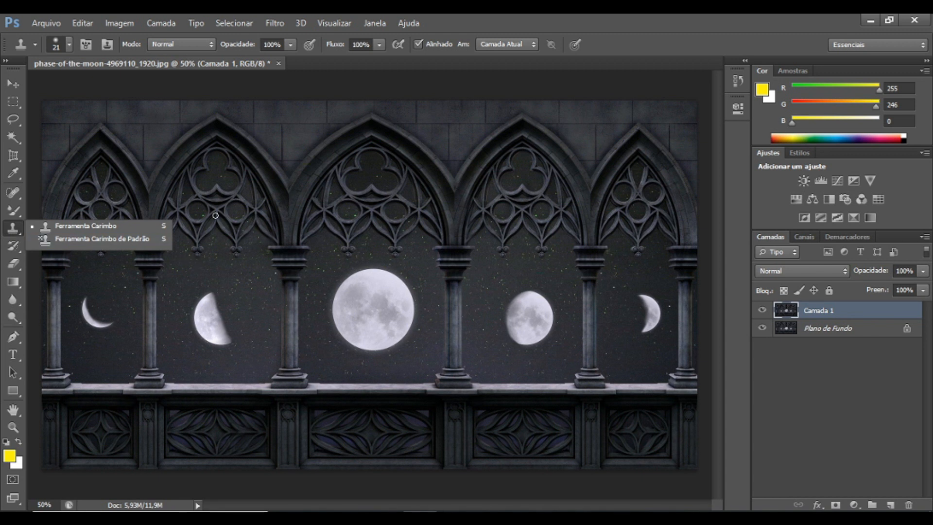
{"action": "left_click", "coordinate": [241, 271]}
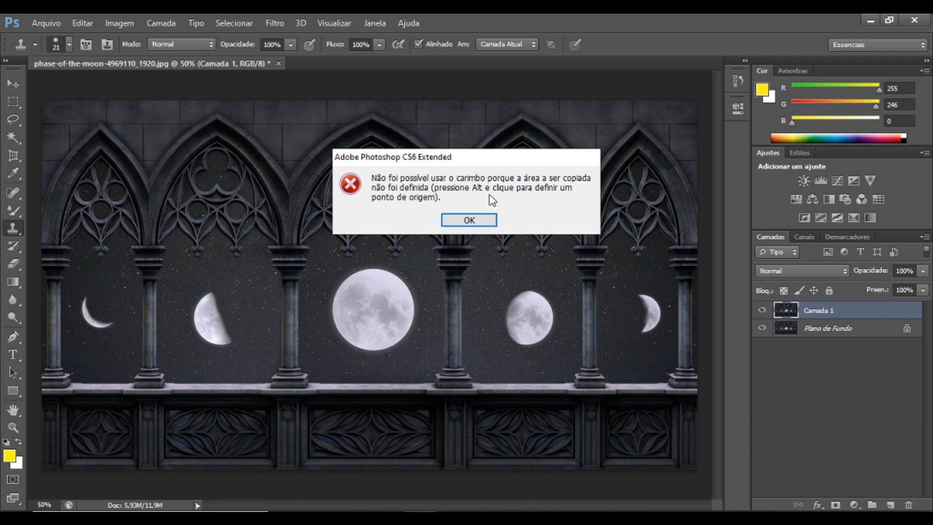
{"action": "left_click", "coordinate": [483, 227]}
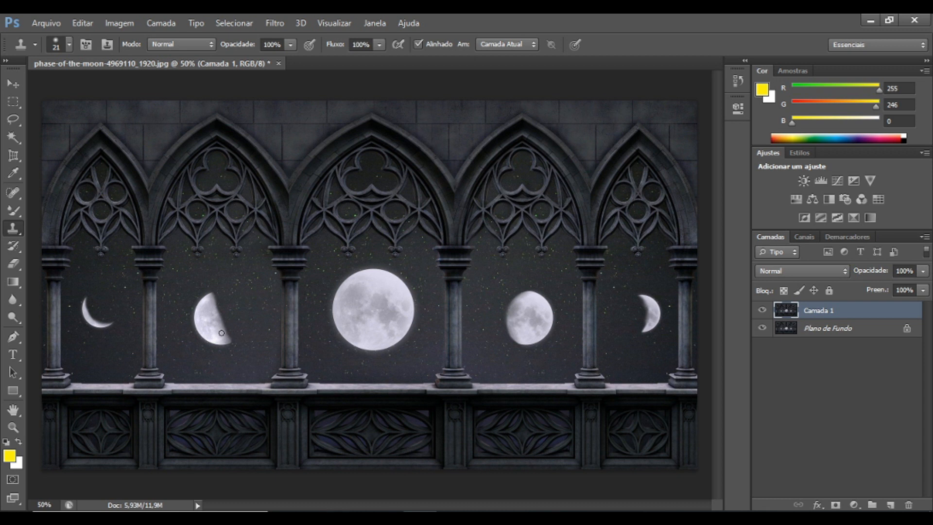
- Sample the starry sky beside the half moon and clone it over the half moon until it is fully covered
{"action": "scroll", "coordinate": [206, 309], "scroll_direction": "up", "scroll_amount": 3}
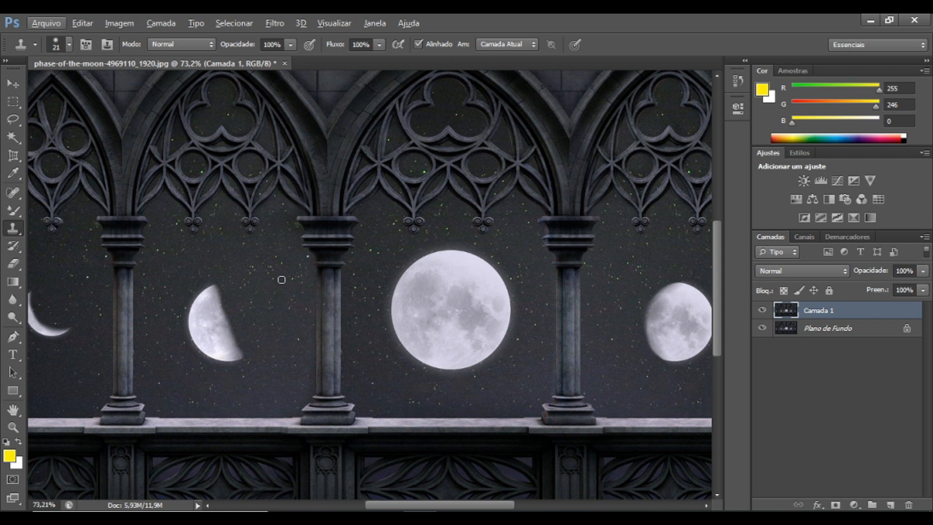
{"action": "key", "text": "alt"}
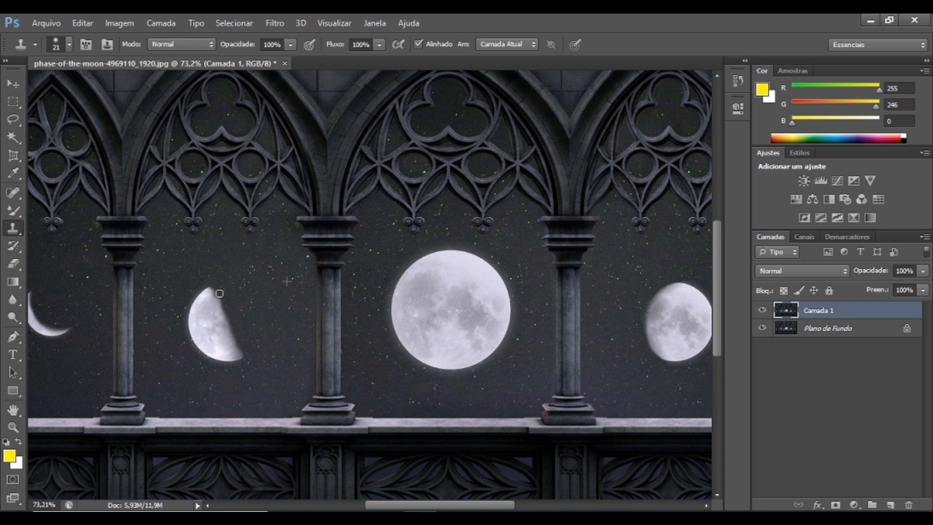
{"action": "mouse_move", "coordinate": [219, 293]}
{"action": "left_mouse_down"}
{"action": "mouse_move", "coordinate": [196, 294]}
{"action": "mouse_move", "coordinate": [208, 292]}
{"action": "mouse_move", "coordinate": [195, 299]}
{"action": "mouse_move", "coordinate": [232, 318]}
{"action": "mouse_move", "coordinate": [193, 301]}
{"action": "mouse_move", "coordinate": [227, 315]}
{"action": "left_mouse_up"}
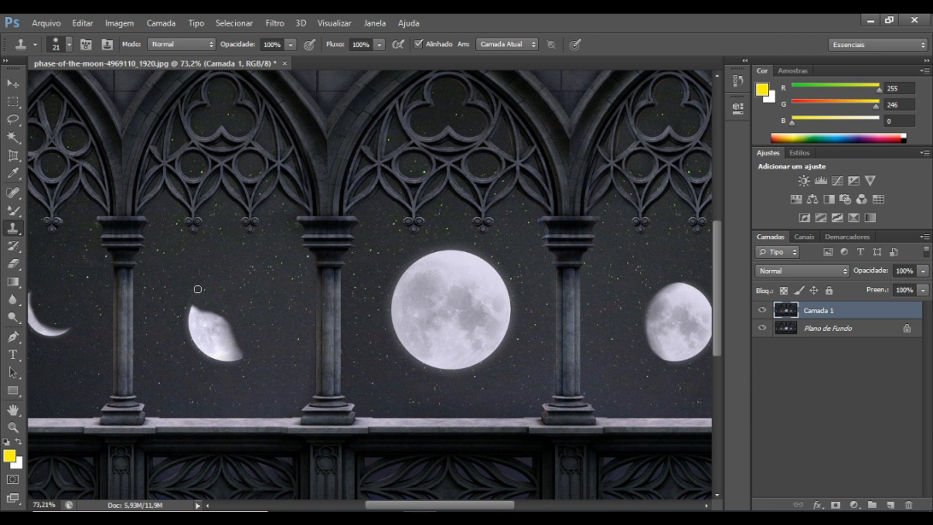
{"action": "mouse_move", "coordinate": [198, 289]}
{"action": "left_mouse_down"}
{"action": "mouse_move", "coordinate": [230, 322]}
{"action": "mouse_move", "coordinate": [191, 317]}
{"action": "mouse_move", "coordinate": [233, 325]}
{"action": "mouse_move", "coordinate": [201, 317]}
{"action": "mouse_move", "coordinate": [203, 296]}
{"action": "mouse_move", "coordinate": [185, 311]}
{"action": "mouse_move", "coordinate": [207, 286]}
{"action": "mouse_move", "coordinate": [220, 312]}
{"action": "mouse_move", "coordinate": [193, 328]}
{"action": "mouse_move", "coordinate": [200, 319]}
{"action": "mouse_move", "coordinate": [234, 330]}
{"action": "mouse_move", "coordinate": [197, 335]}
{"action": "mouse_move", "coordinate": [210, 321]}
{"action": "mouse_move", "coordinate": [192, 331]}
{"action": "mouse_move", "coordinate": [205, 329]}
{"action": "mouse_move", "coordinate": [197, 345]}
{"action": "mouse_move", "coordinate": [208, 329]}
{"action": "mouse_move", "coordinate": [206, 351]}
{"action": "mouse_move", "coordinate": [218, 328]}
{"action": "mouse_move", "coordinate": [212, 357]}
{"action": "mouse_move", "coordinate": [218, 330]}
{"action": "mouse_move", "coordinate": [222, 349]}
{"action": "mouse_move", "coordinate": [217, 356]}
{"action": "mouse_move", "coordinate": [210, 338]}
{"action": "mouse_move", "coordinate": [219, 354]}
{"action": "mouse_move", "coordinate": [231, 323]}
{"action": "mouse_move", "coordinate": [244, 359]}
{"action": "mouse_move", "coordinate": [230, 359]}
{"action": "mouse_move", "coordinate": [235, 340]}
{"action": "mouse_move", "coordinate": [230, 365]}
{"action": "mouse_move", "coordinate": [222, 339]}
{"action": "mouse_move", "coordinate": [220, 365]}
{"action": "mouse_move", "coordinate": [185, 344]}
{"action": "mouse_move", "coordinate": [199, 302]}
{"action": "left_mouse_up"}
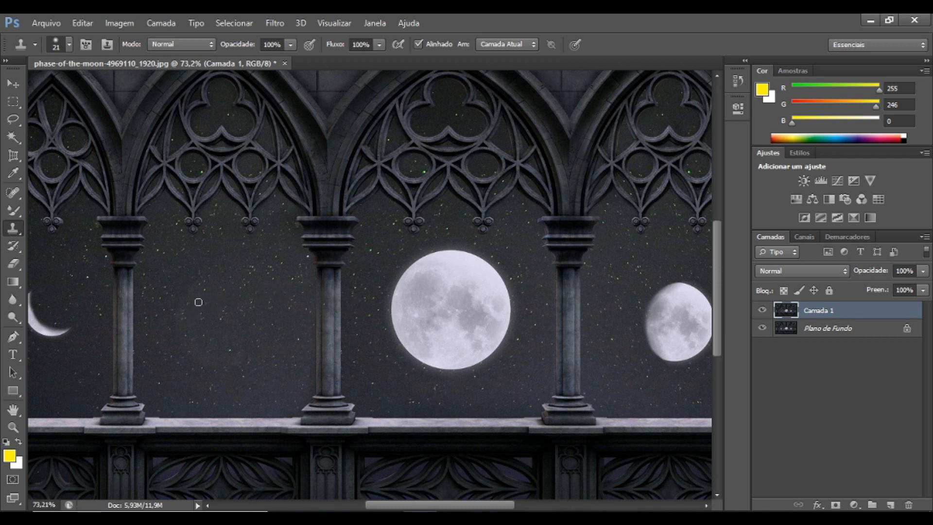
{"action": "mouse_move", "coordinate": [198, 302]}
{"action": "left_mouse_down"}
{"action": "mouse_move", "coordinate": [185, 367]}
{"action": "mouse_move", "coordinate": [190, 309]}
{"action": "mouse_move", "coordinate": [205, 292]}
{"action": "mouse_move", "coordinate": [170, 303]}
{"action": "left_mouse_up"}
- Sample the sky below the thin crescent moon and set the Clone Stamp brush size to 41 px
{"action": "scroll", "coordinate": [172, 314], "scroll_direction": "down", "scroll_amount": 3}
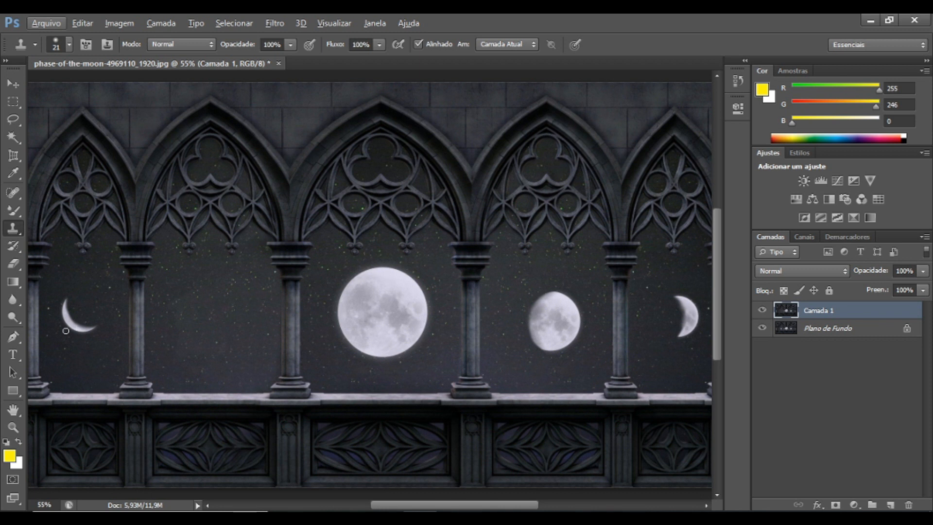
{"action": "left_click", "coordinate": [71, 315], "text": "alt"}
{"action": "scroll", "coordinate": [72, 315], "scroll_direction": "up", "scroll_amount": 5}
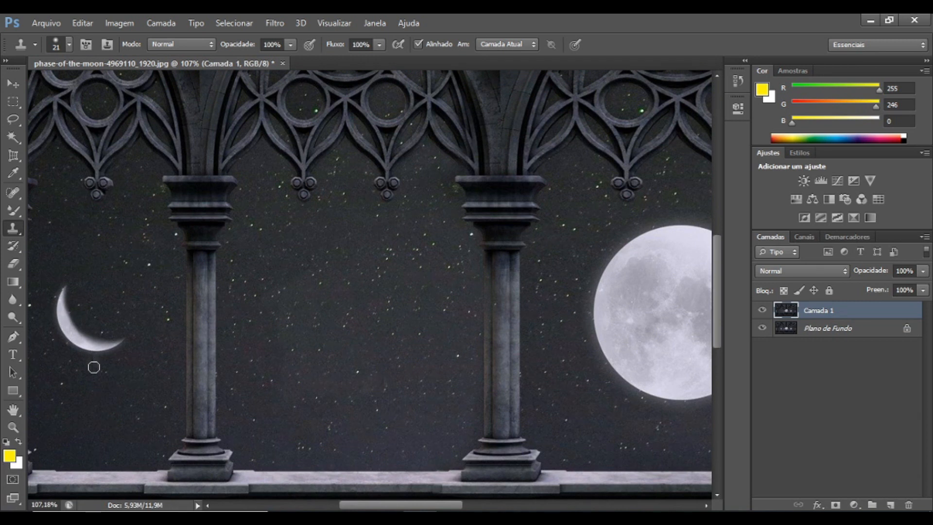
{"action": "left_click", "coordinate": [103, 422], "text": "alt"}
{"action": "left_click", "coordinate": [69, 46]}
{"action": "left_click_drag", "start_coordinate": [35, 85], "coordinate": [47, 85]}
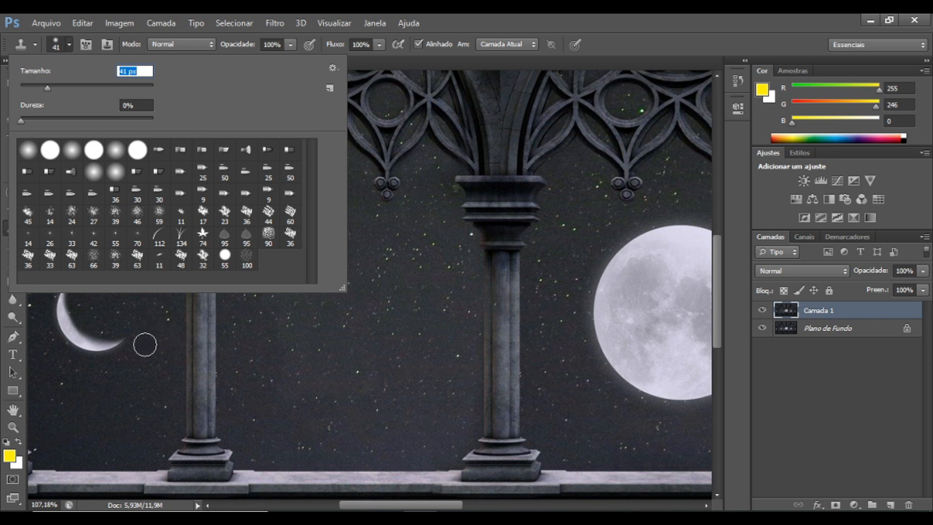
- Try to clone the sky sampled below the thin crescent moon over the crescent, and undo the stroke
{"action": "left_click", "coordinate": [118, 366]}
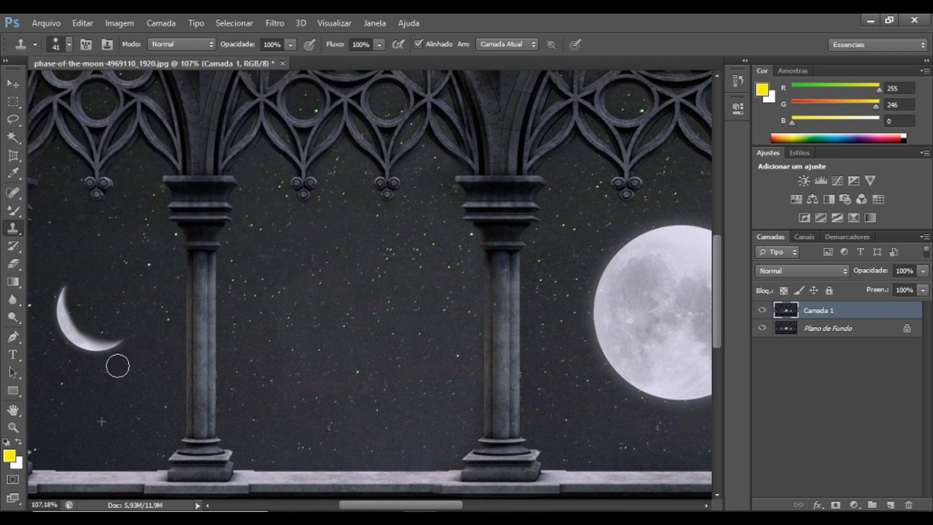
{"action": "mouse_move", "coordinate": [118, 366]}
{"action": "left_mouse_down"}
{"action": "mouse_move", "coordinate": [130, 337]}
{"action": "mouse_move", "coordinate": [90, 350]}
{"action": "mouse_move", "coordinate": [112, 337]}
{"action": "mouse_move", "coordinate": [93, 326]}
{"action": "mouse_move", "coordinate": [88, 348]}
{"action": "mouse_move", "coordinate": [72, 343]}
{"action": "mouse_move", "coordinate": [66, 287]}
{"action": "mouse_move", "coordinate": [62, 294]}
{"action": "mouse_move", "coordinate": [77, 285]}
{"action": "mouse_move", "coordinate": [66, 287]}
{"action": "mouse_move", "coordinate": [69, 307]}
{"action": "mouse_move", "coordinate": [87, 329]}
{"action": "mouse_move", "coordinate": [75, 345]}
{"action": "mouse_move", "coordinate": [93, 355]}
{"action": "mouse_move", "coordinate": [80, 367]}
{"action": "mouse_move", "coordinate": [106, 358]}
{"action": "mouse_move", "coordinate": [84, 340]}
{"action": "mouse_move", "coordinate": [115, 361]}
{"action": "mouse_move", "coordinate": [92, 359]}
{"action": "mouse_move", "coordinate": [98, 353]}
{"action": "mouse_move", "coordinate": [76, 429]}
{"action": "mouse_move", "coordinate": [99, 395]}
{"action": "mouse_move", "coordinate": [102, 448]}
{"action": "mouse_move", "coordinate": [129, 445]}
{"action": "mouse_move", "coordinate": [133, 433]}
{"action": "mouse_move", "coordinate": [114, 379]}
{"action": "mouse_move", "coordinate": [88, 359]}
{"action": "mouse_move", "coordinate": [44, 352]}
{"action": "mouse_move", "coordinate": [111, 359]}
{"action": "mouse_move", "coordinate": [141, 348]}
{"action": "mouse_move", "coordinate": [107, 329]}
{"action": "left_mouse_up"}
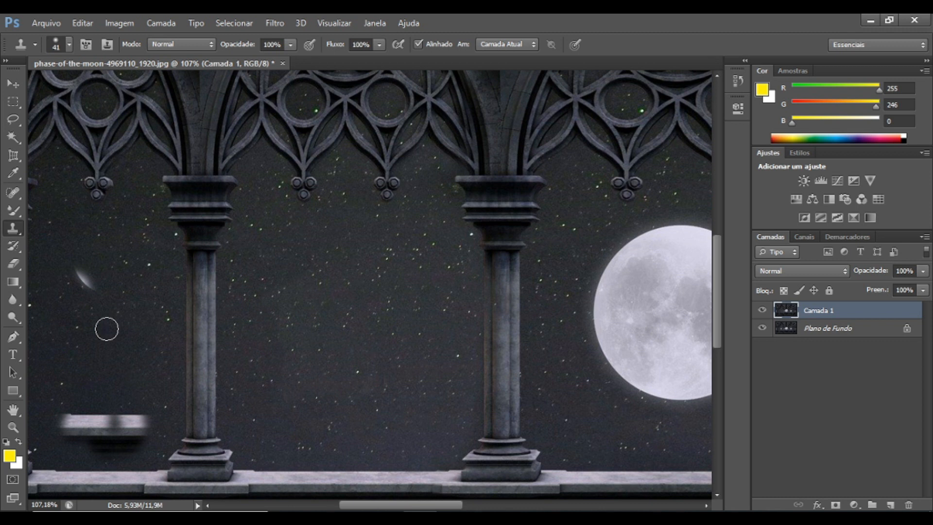
{"action": "key", "text": "ctrl+z"}
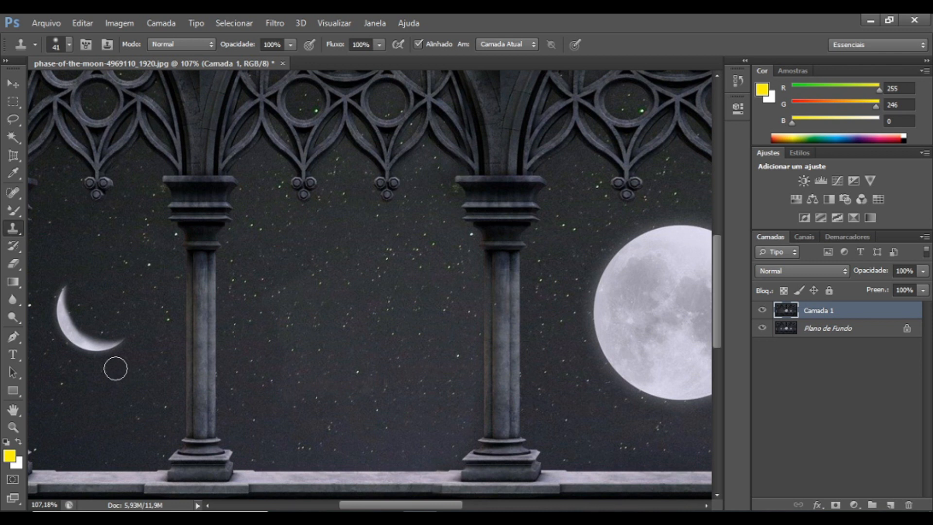
- Sample the starry sky just beside the thin crescent moon and clone it over the crescent until it is fully covered
{"action": "left_click", "coordinate": [135, 287], "text": "alt"}
{"action": "mouse_move", "coordinate": [74, 283]}
{"action": "left_mouse_down"}
{"action": "mouse_move", "coordinate": [60, 308]}
{"action": "mouse_move", "coordinate": [67, 293]}
{"action": "mouse_move", "coordinate": [84, 323]}
{"action": "mouse_move", "coordinate": [106, 329]}
{"action": "mouse_move", "coordinate": [103, 343]}
{"action": "mouse_move", "coordinate": [77, 336]}
{"action": "mouse_move", "coordinate": [90, 350]}
{"action": "mouse_move", "coordinate": [113, 348]}
{"action": "mouse_move", "coordinate": [59, 327]}
{"action": "left_mouse_up"}
{"action": "mouse_move", "coordinate": [87, 297]}
{"action": "left_mouse_down"}
{"action": "mouse_move", "coordinate": [54, 340]}
{"action": "mouse_move", "coordinate": [106, 348]}
{"action": "mouse_move", "coordinate": [117, 337]}
{"action": "mouse_move", "coordinate": [121, 353]}
{"action": "mouse_move", "coordinate": [97, 340]}
{"action": "left_mouse_up"}
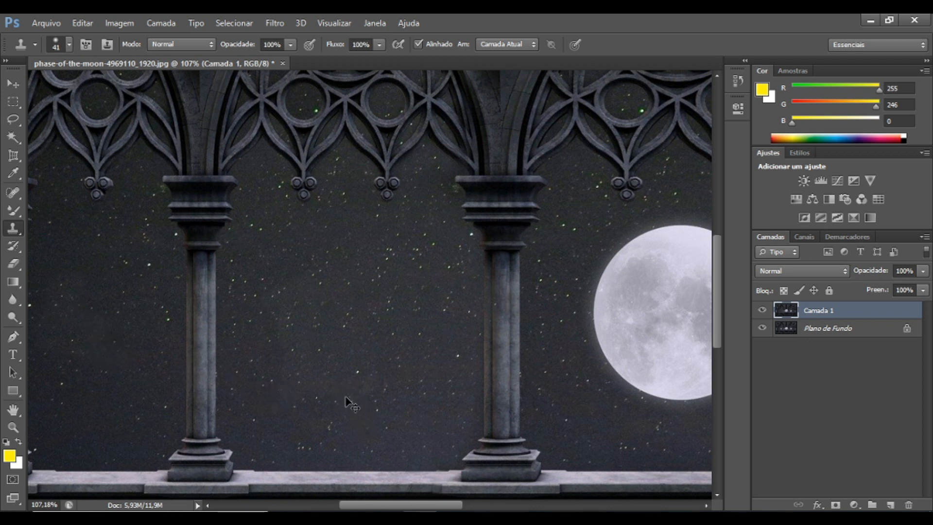
{"action": "key", "text": "ctrl+0"}
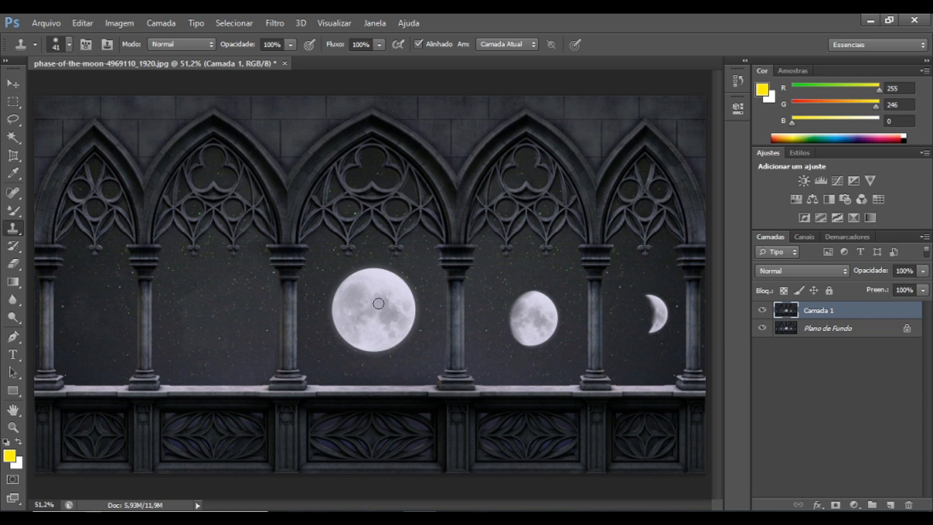
- Retouch the woman's neck and chest in the senior-couple photo with the Clone Stamp at 87 px
{"action": "left_click", "coordinate": [344, 302]}
{"action": "key", "text": "ctrl+z"}
{"action": "mouse_move", "coordinate": [223, 317]}
{"action": "left_mouse_down"}
{"action": "mouse_move", "coordinate": [246, 326]}
{"action": "mouse_move", "coordinate": [229, 292]}
{"action": "mouse_move", "coordinate": [252, 303]}
{"action": "mouse_move", "coordinate": [221, 288]}
{"action": "mouse_move", "coordinate": [236, 290]}
{"action": "mouse_move", "coordinate": [211, 293]}
{"action": "mouse_move", "coordinate": [238, 306]}
{"action": "mouse_move", "coordinate": [236, 319]}
{"action": "mouse_move", "coordinate": [226, 307]}
{"action": "mouse_move", "coordinate": [221, 320]}
{"action": "mouse_move", "coordinate": [233, 334]}
{"action": "mouse_move", "coordinate": [214, 332]}
{"action": "mouse_move", "coordinate": [220, 343]}
{"action": "mouse_move", "coordinate": [209, 347]}
{"action": "mouse_move", "coordinate": [205, 301]}
{"action": "mouse_move", "coordinate": [188, 318]}
{"action": "mouse_move", "coordinate": [201, 327]}
{"action": "mouse_move", "coordinate": [223, 293]}
{"action": "mouse_move", "coordinate": [227, 309]}
{"action": "mouse_move", "coordinate": [215, 289]}
{"action": "left_mouse_up"}
{"action": "left_click_drag", "start_coordinate": [227, 343], "coordinate": [215, 338]}
{"action": "mouse_move", "coordinate": [219, 300]}
{"action": "left_mouse_down"}
{"action": "mouse_move", "coordinate": [194, 336]}
{"action": "mouse_move", "coordinate": [202, 303]}
{"action": "mouse_move", "coordinate": [191, 320]}
{"action": "mouse_move", "coordinate": [212, 346]}
{"action": "mouse_move", "coordinate": [249, 341]}
{"action": "mouse_move", "coordinate": [234, 328]}
{"action": "mouse_move", "coordinate": [264, 301]}
{"action": "mouse_move", "coordinate": [236, 311]}
{"action": "mouse_move", "coordinate": [232, 293]}
{"action": "mouse_move", "coordinate": [212, 288]}
{"action": "mouse_move", "coordinate": [200, 318]}
{"action": "mouse_move", "coordinate": [213, 335]}
{"action": "mouse_move", "coordinate": [225, 312]}
{"action": "left_mouse_up"}
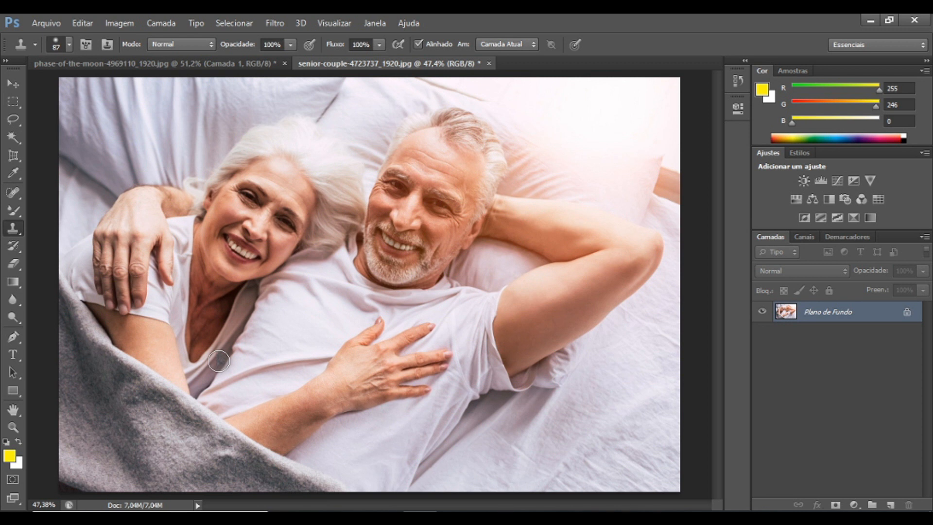
- Sample the corner of the older woman's smile with the Clone Stamp and clone it over the man's mouth
{"action": "mouse_move", "coordinate": [217, 243]}
{"action": "left_mouse_down"}
{"action": "mouse_move", "coordinate": [239, 249]}
{"action": "mouse_move", "coordinate": [227, 252]}
{"action": "left_mouse_up"}
{"action": "key", "text": "ctrl+z"}
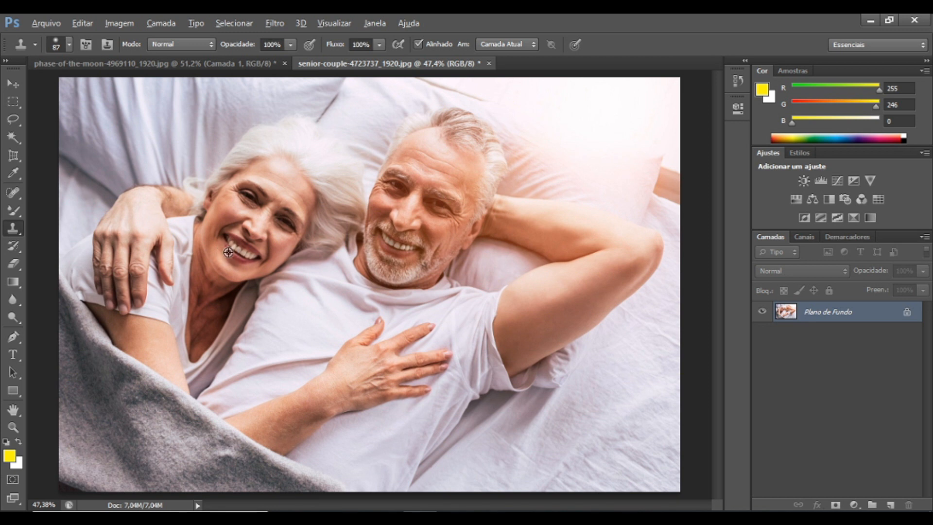
{"action": "left_click", "coordinate": [229, 252], "text": "alt"}
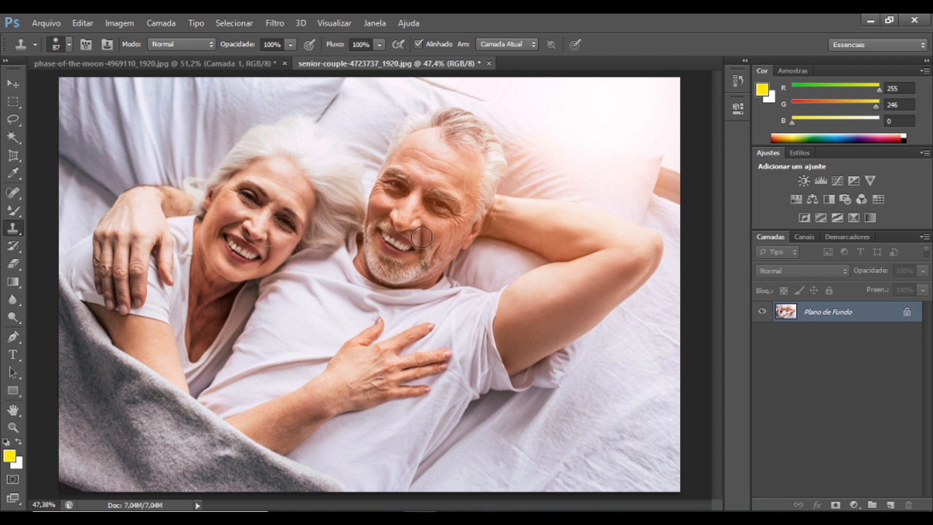
{"action": "mouse_move", "coordinate": [396, 236]}
{"action": "left_mouse_down"}
{"action": "mouse_move", "coordinate": [427, 226]}
{"action": "mouse_move", "coordinate": [414, 212]}
{"action": "mouse_move", "coordinate": [437, 203]}
{"action": "mouse_move", "coordinate": [438, 220]}
{"action": "mouse_move", "coordinate": [449, 209]}
{"action": "mouse_move", "coordinate": [437, 227]}
{"action": "mouse_move", "coordinate": [408, 190]}
{"action": "mouse_move", "coordinate": [399, 209]}
{"action": "mouse_move", "coordinate": [402, 179]}
{"action": "mouse_move", "coordinate": [389, 209]}
{"action": "mouse_move", "coordinate": [404, 172]}
{"action": "mouse_move", "coordinate": [385, 232]}
{"action": "left_mouse_up"}
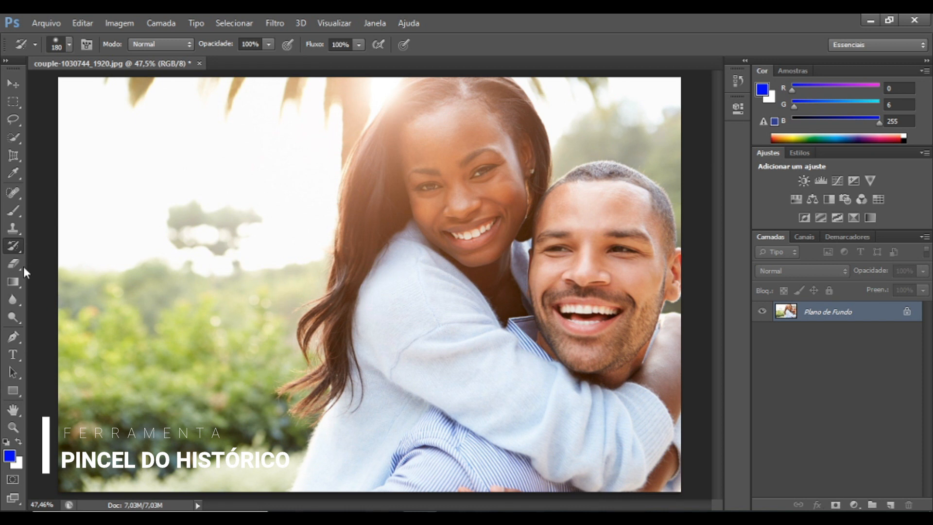
{"action": "right_click", "coordinate": [16, 248]}
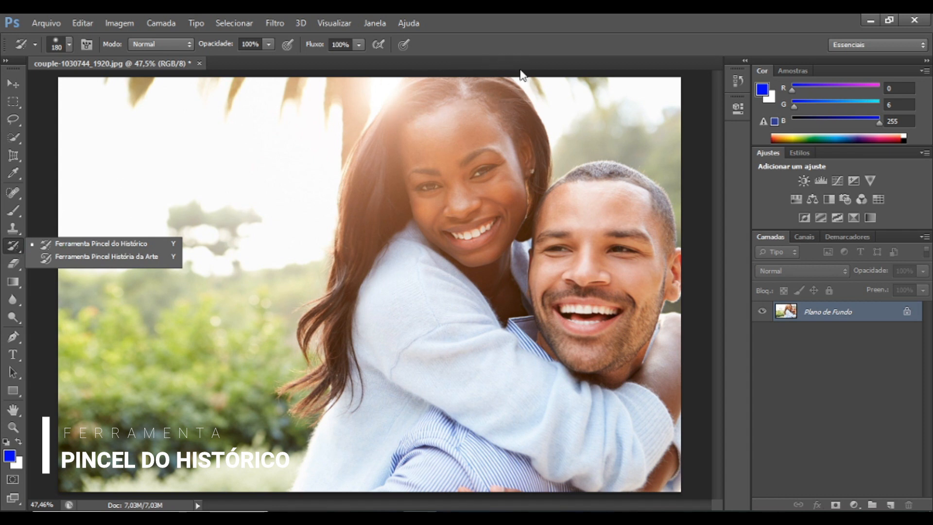
{"action": "left_click", "coordinate": [534, 58]}
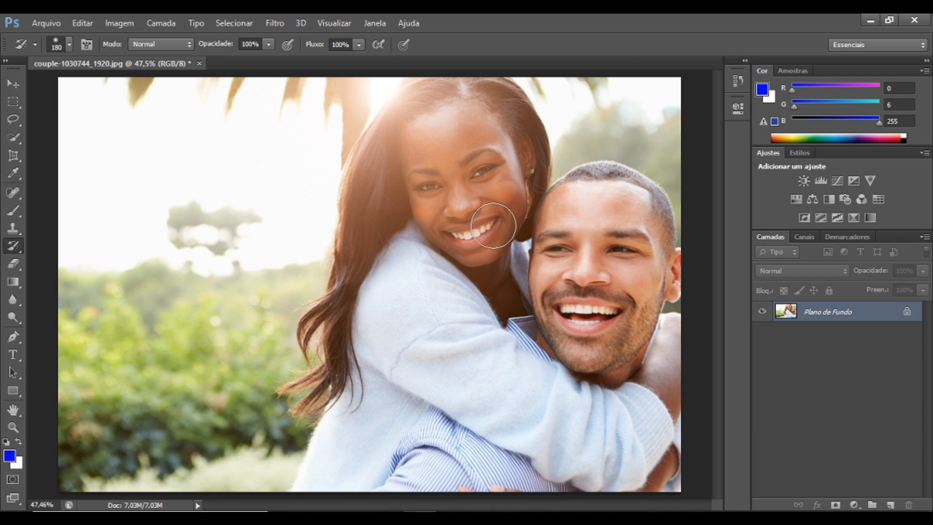
- Paint bright green (R 48, G 255, B 0) Brush strokes across the couple's faces and the woman's sweater
{"action": "left_click", "coordinate": [9, 214]}
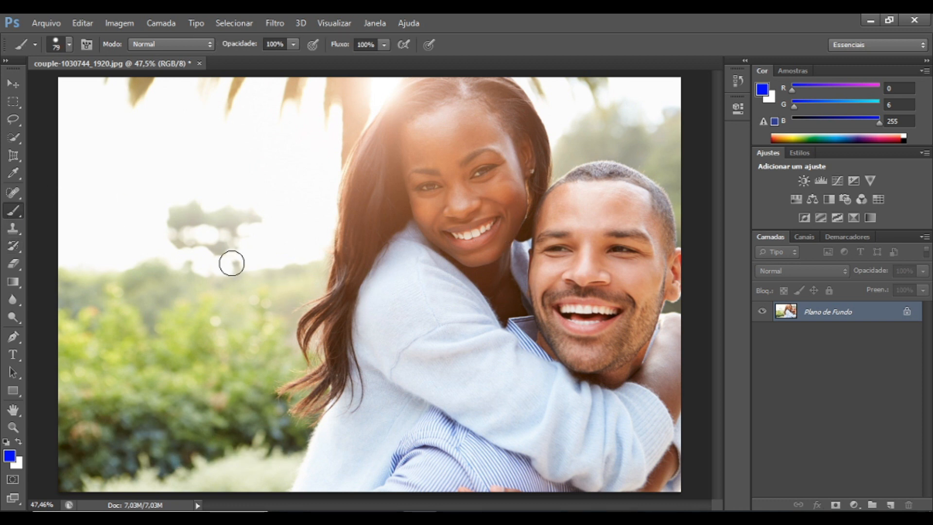
{"action": "left_click", "coordinate": [769, 93]}
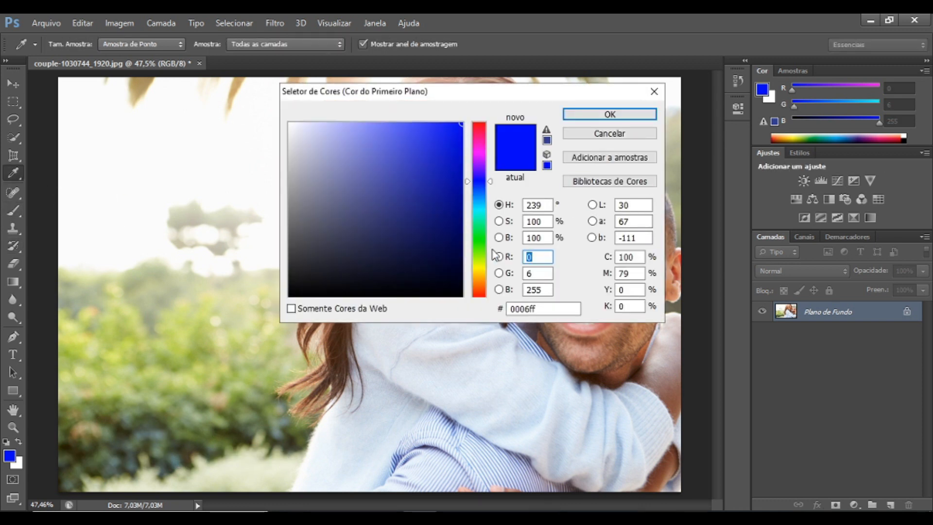
{"action": "left_click", "coordinate": [476, 244]}
{"action": "left_click", "coordinate": [581, 116]}
{"action": "mouse_move", "coordinate": [491, 164]}
{"action": "left_mouse_down"}
{"action": "mouse_move", "coordinate": [450, 215]}
{"action": "mouse_move", "coordinate": [510, 219]}
{"action": "mouse_move", "coordinate": [535, 258]}
{"action": "mouse_move", "coordinate": [613, 282]}
{"action": "mouse_move", "coordinate": [549, 315]}
{"action": "mouse_move", "coordinate": [460, 302]}
{"action": "left_mouse_up"}
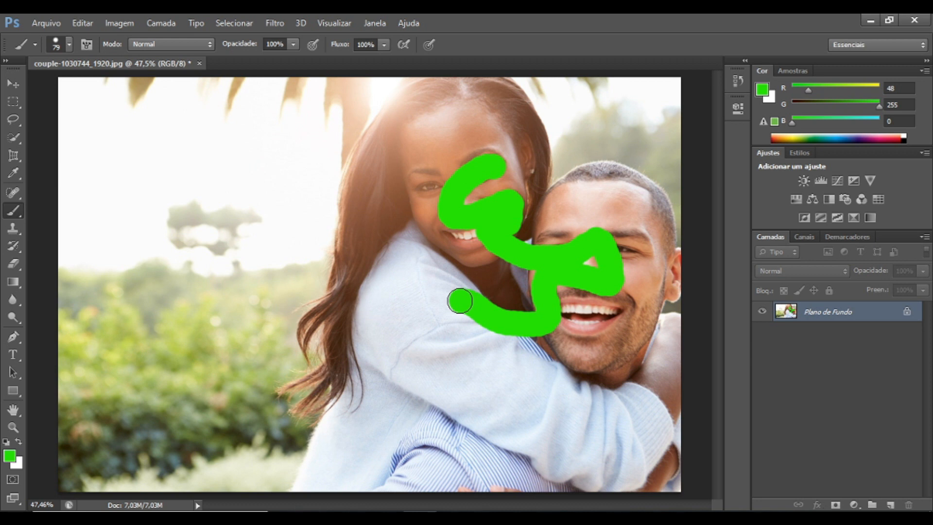
{"action": "mouse_move", "coordinate": [415, 238]}
{"action": "left_mouse_down"}
{"action": "mouse_move", "coordinate": [380, 270]}
{"action": "mouse_move", "coordinate": [456, 320]}
{"action": "mouse_move", "coordinate": [462, 342]}
{"action": "left_mouse_up"}
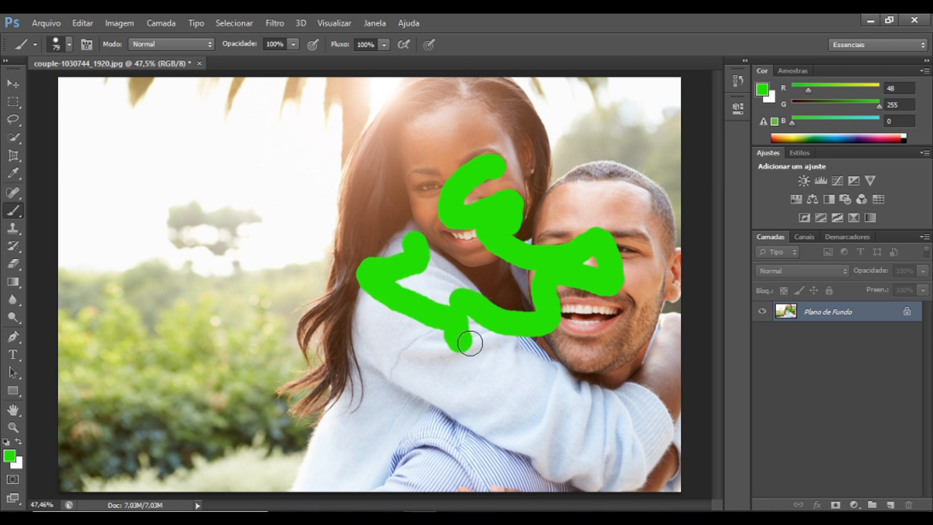
- Examine the recorded Brush strokes in the document's history
{"action": "left_click", "coordinate": [739, 81]}
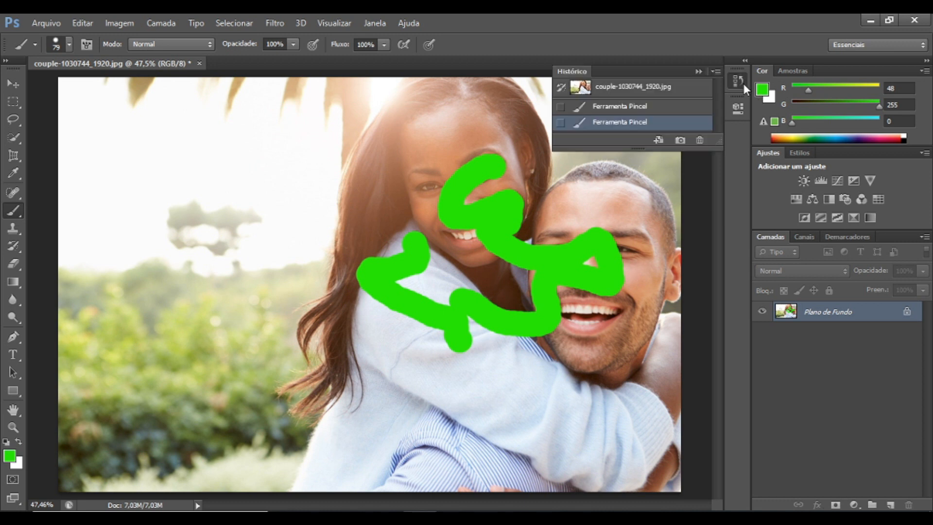
{"action": "left_click", "coordinate": [671, 113]}
{"action": "left_click", "coordinate": [662, 119]}
{"action": "left_click", "coordinate": [656, 110]}
{"action": "left_click", "coordinate": [657, 124]}
{"action": "left_click", "coordinate": [697, 72]}
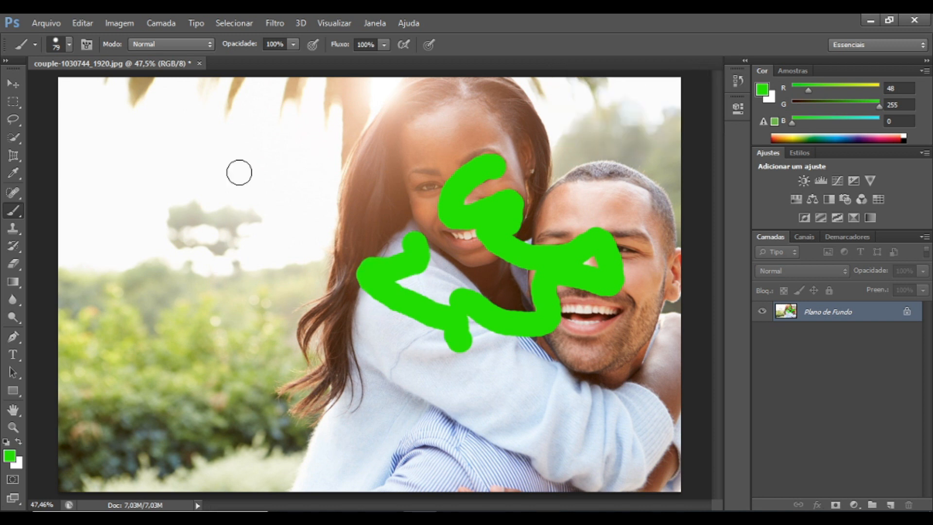
- Paint over the green strokes with the 180 px History Brush to restore the original faces and sweater
{"action": "left_click", "coordinate": [12, 249]}
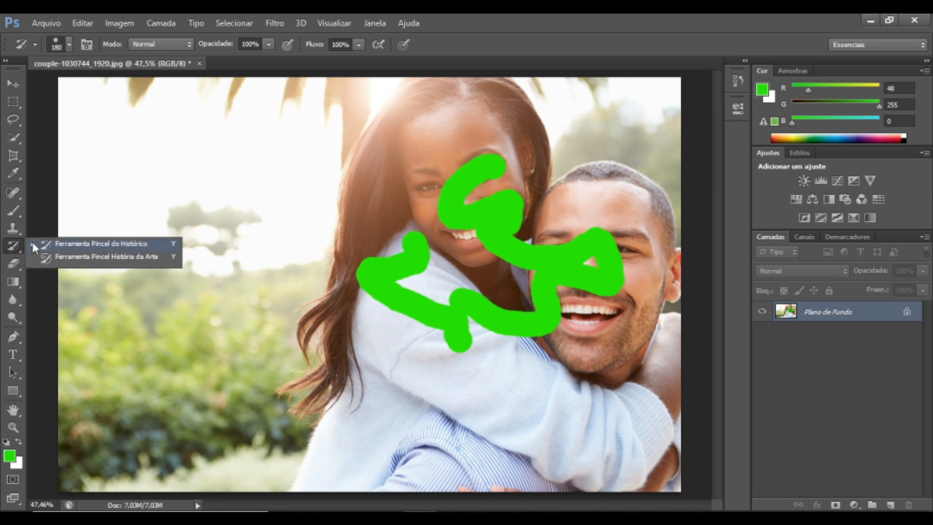
{"action": "left_click", "coordinate": [32, 242]}
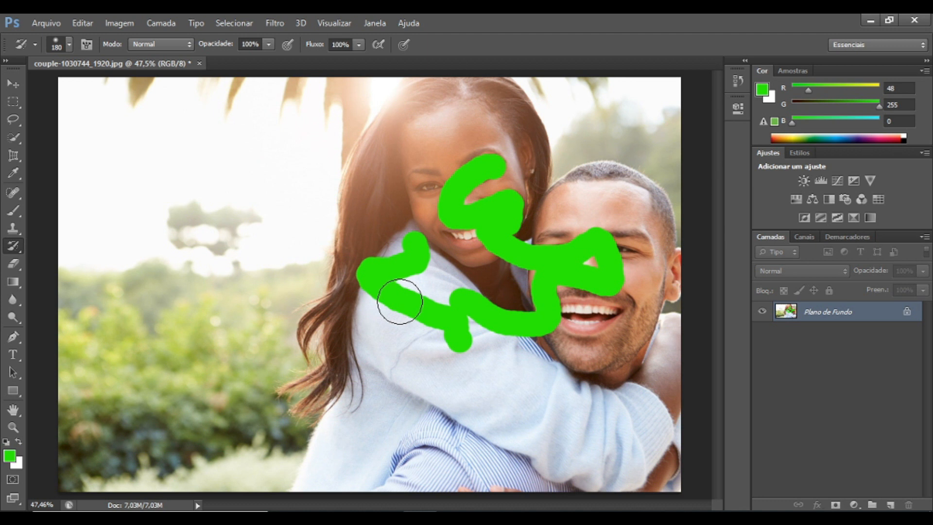
{"action": "left_click", "coordinate": [69, 44]}
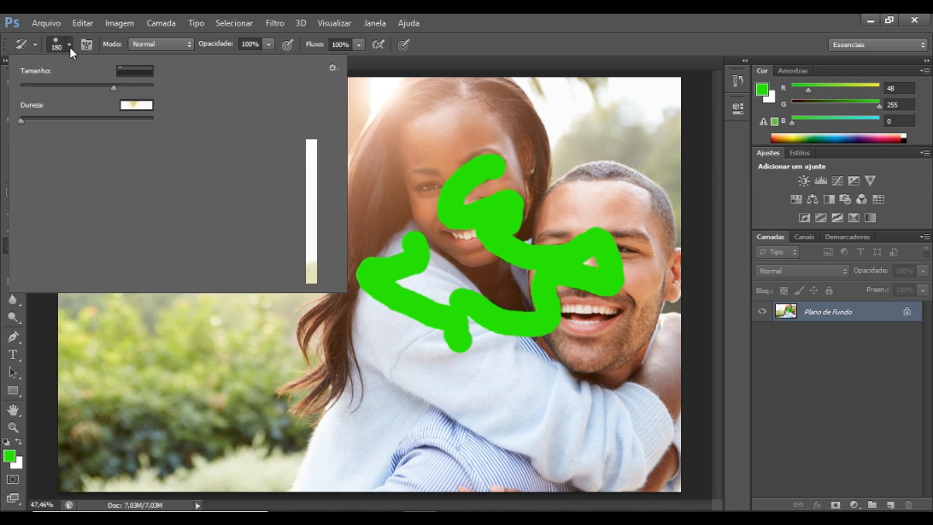
{"action": "left_click", "coordinate": [495, 45]}
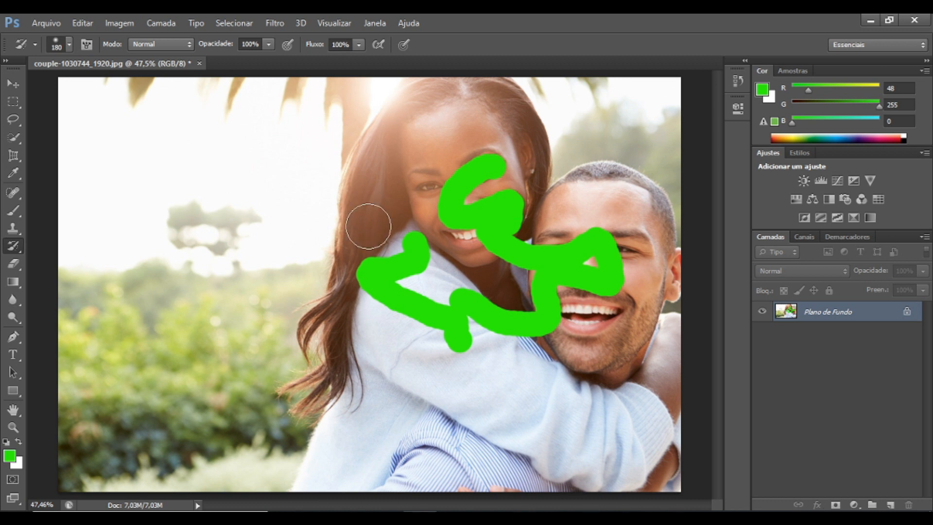
{"action": "mouse_move", "coordinate": [367, 246]}
{"action": "left_mouse_down"}
{"action": "mouse_move", "coordinate": [375, 266]}
{"action": "mouse_move", "coordinate": [380, 242]}
{"action": "mouse_move", "coordinate": [373, 293]}
{"action": "mouse_move", "coordinate": [391, 251]}
{"action": "mouse_move", "coordinate": [388, 273]}
{"action": "mouse_move", "coordinate": [413, 255]}
{"action": "mouse_move", "coordinate": [405, 266]}
{"action": "mouse_move", "coordinate": [426, 274]}
{"action": "mouse_move", "coordinate": [422, 235]}
{"action": "mouse_move", "coordinate": [459, 318]}
{"action": "mouse_move", "coordinate": [452, 310]}
{"action": "mouse_move", "coordinate": [488, 299]}
{"action": "mouse_move", "coordinate": [478, 306]}
{"action": "mouse_move", "coordinate": [533, 314]}
{"action": "mouse_move", "coordinate": [524, 324]}
{"action": "mouse_move", "coordinate": [554, 279]}
{"action": "mouse_move", "coordinate": [613, 256]}
{"action": "mouse_move", "coordinate": [587, 222]}
{"action": "mouse_move", "coordinate": [532, 249]}
{"action": "mouse_move", "coordinate": [529, 265]}
{"action": "mouse_move", "coordinate": [508, 239]}
{"action": "mouse_move", "coordinate": [533, 184]}
{"action": "mouse_move", "coordinate": [476, 215]}
{"action": "mouse_move", "coordinate": [432, 214]}
{"action": "mouse_move", "coordinate": [431, 227]}
{"action": "mouse_move", "coordinate": [465, 218]}
{"action": "left_mouse_up"}
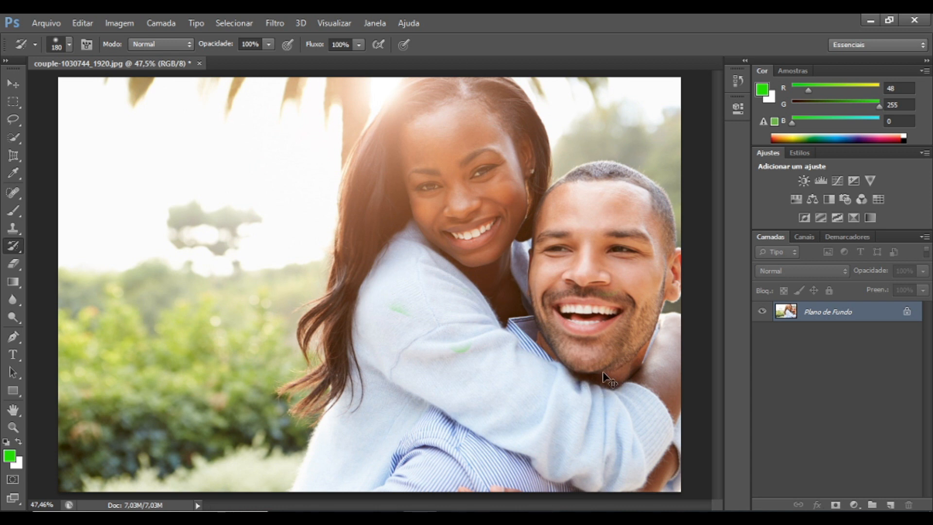
- Duplicate the Plano de Fundo layer and desaturate the copy with Hue/Saturation, setting the saturation to -100
{"action": "key", "text": "ctrl+j"}
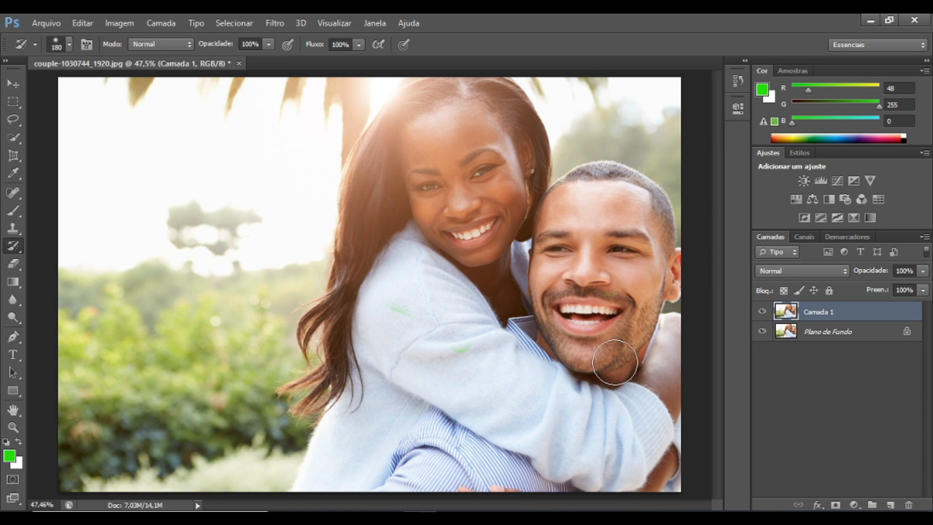
{"action": "key", "text": "ctrl+u"}
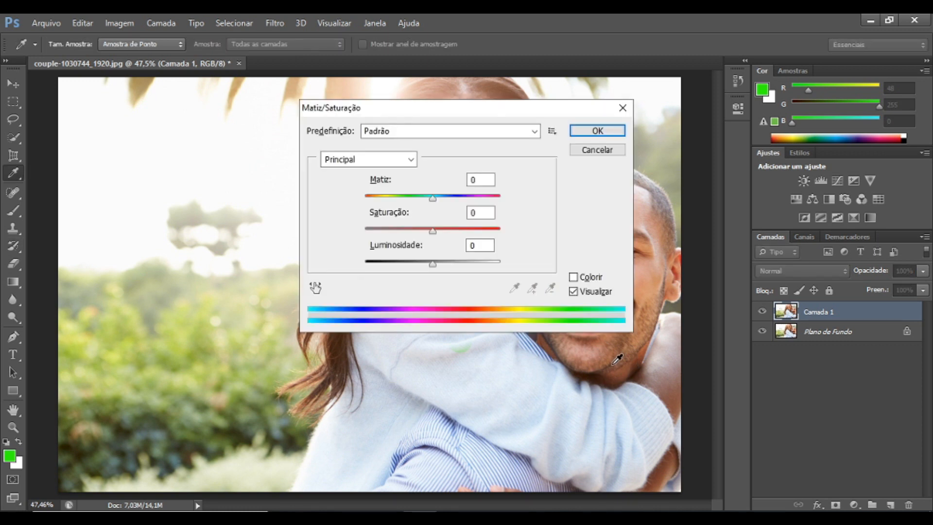
{"action": "left_click_drag", "start_coordinate": [433, 233], "coordinate": [343, 235]}
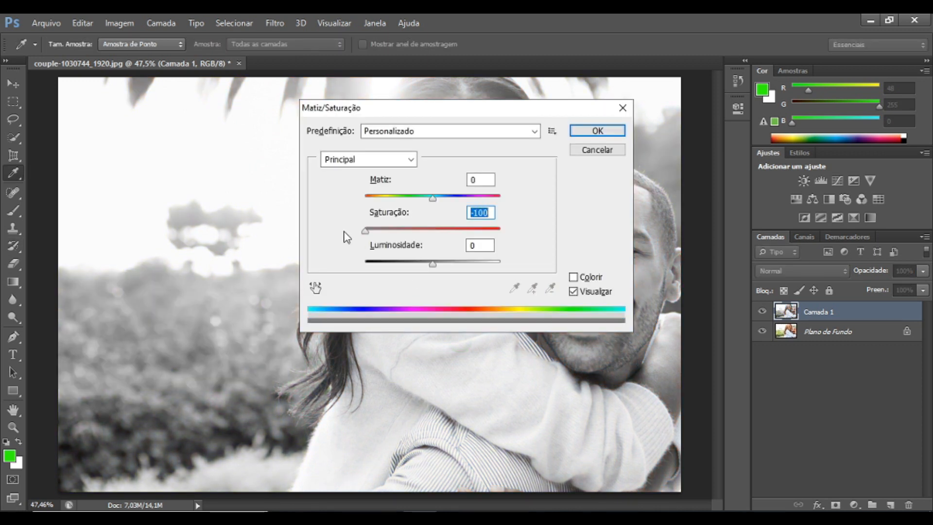
{"action": "left_click", "coordinate": [594, 134]}
- Paint the original colour back onto the woman's and the man's faces with the History Brush
{"action": "key", "text": "y"}
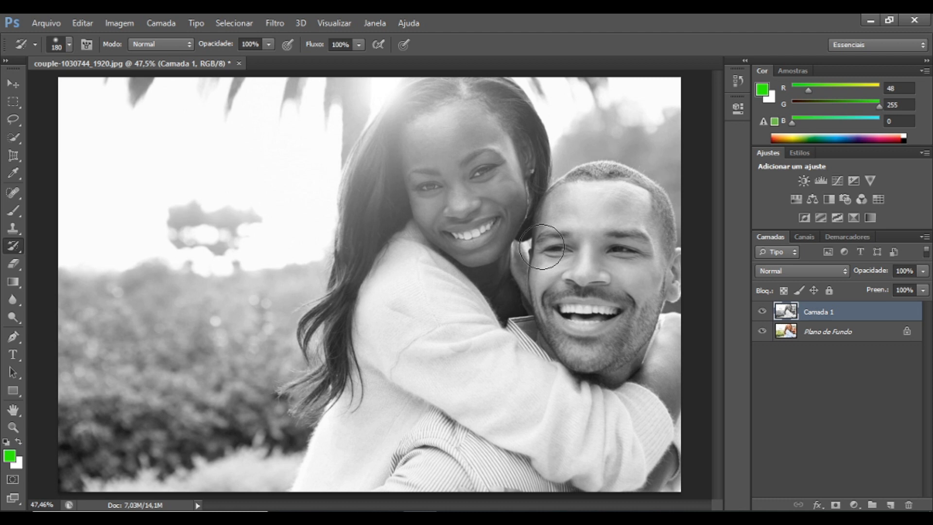
{"action": "mouse_move", "coordinate": [454, 192]}
{"action": "left_mouse_down"}
{"action": "mouse_move", "coordinate": [486, 206]}
{"action": "mouse_move", "coordinate": [437, 214]}
{"action": "mouse_move", "coordinate": [428, 228]}
{"action": "mouse_move", "coordinate": [476, 243]}
{"action": "mouse_move", "coordinate": [505, 228]}
{"action": "mouse_move", "coordinate": [510, 189]}
{"action": "mouse_move", "coordinate": [490, 155]}
{"action": "mouse_move", "coordinate": [455, 175]}
{"action": "mouse_move", "coordinate": [433, 150]}
{"action": "mouse_move", "coordinate": [433, 181]}
{"action": "mouse_move", "coordinate": [431, 146]}
{"action": "mouse_move", "coordinate": [450, 121]}
{"action": "mouse_move", "coordinate": [482, 129]}
{"action": "mouse_move", "coordinate": [491, 146]}
{"action": "left_mouse_up"}
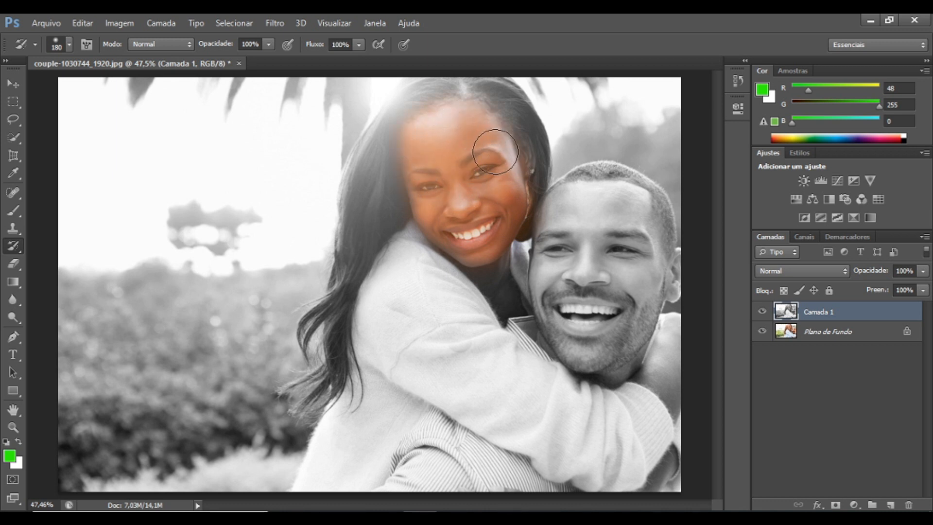
{"action": "mouse_move", "coordinate": [593, 224]}
{"action": "left_mouse_down"}
{"action": "mouse_move", "coordinate": [566, 228]}
{"action": "mouse_move", "coordinate": [552, 261]}
{"action": "mouse_move", "coordinate": [558, 300]}
{"action": "mouse_move", "coordinate": [578, 289]}
{"action": "mouse_move", "coordinate": [598, 250]}
{"action": "mouse_move", "coordinate": [610, 267]}
{"action": "mouse_move", "coordinate": [604, 286]}
{"action": "mouse_move", "coordinate": [567, 313]}
{"action": "mouse_move", "coordinate": [568, 336]}
{"action": "mouse_move", "coordinate": [587, 341]}
{"action": "mouse_move", "coordinate": [579, 352]}
{"action": "mouse_move", "coordinate": [633, 315]}
{"action": "mouse_move", "coordinate": [622, 341]}
{"action": "mouse_move", "coordinate": [633, 329]}
{"action": "mouse_move", "coordinate": [637, 282]}
{"action": "mouse_move", "coordinate": [626, 258]}
{"action": "mouse_move", "coordinate": [638, 282]}
{"action": "mouse_move", "coordinate": [642, 247]}
{"action": "mouse_move", "coordinate": [643, 255]}
{"action": "mouse_move", "coordinate": [636, 217]}
{"action": "mouse_move", "coordinate": [601, 191]}
{"action": "mouse_move", "coordinate": [566, 205]}
{"action": "mouse_move", "coordinate": [578, 191]}
{"action": "mouse_move", "coordinate": [626, 188]}
{"action": "mouse_move", "coordinate": [654, 229]}
{"action": "mouse_move", "coordinate": [657, 203]}
{"action": "mouse_move", "coordinate": [606, 174]}
{"action": "mouse_move", "coordinate": [564, 179]}
{"action": "mouse_move", "coordinate": [542, 213]}
{"action": "mouse_move", "coordinate": [540, 235]}
{"action": "mouse_move", "coordinate": [609, 360]}
{"action": "left_mouse_up"}
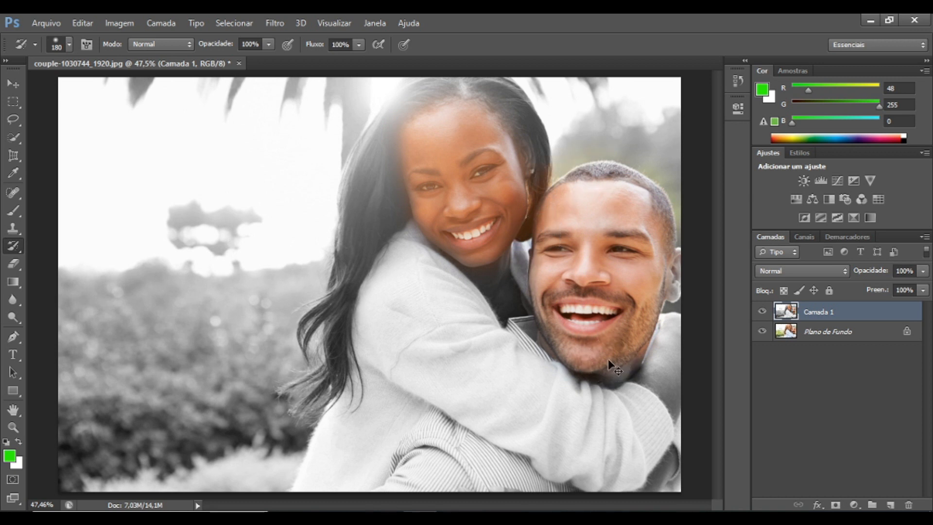
- Step through the document's history states and revert the image to the Matiz/Saturação state
{"action": "left_click", "coordinate": [738, 80]}
{"action": "scroll", "coordinate": [670, 105], "scroll_direction": "up", "scroll_amount": 10}
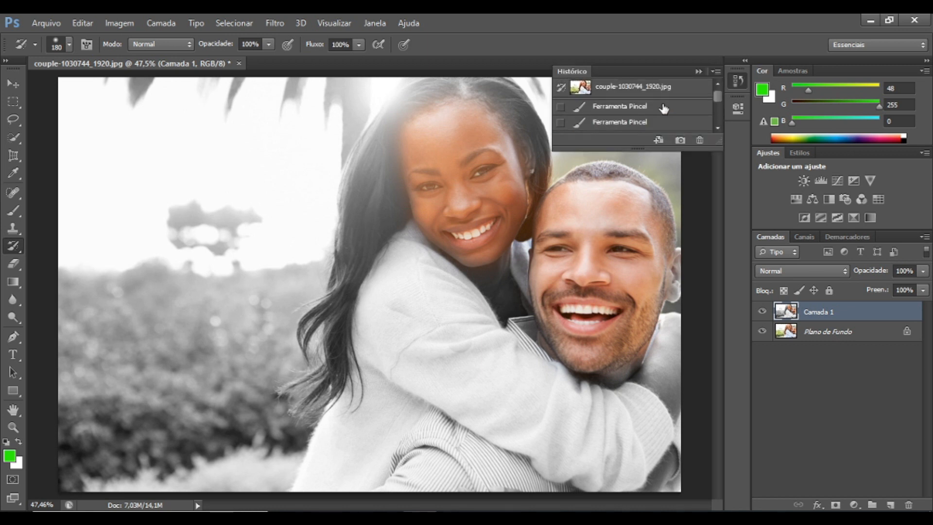
{"action": "scroll", "coordinate": [662, 108], "scroll_direction": "down", "scroll_amount": 1}
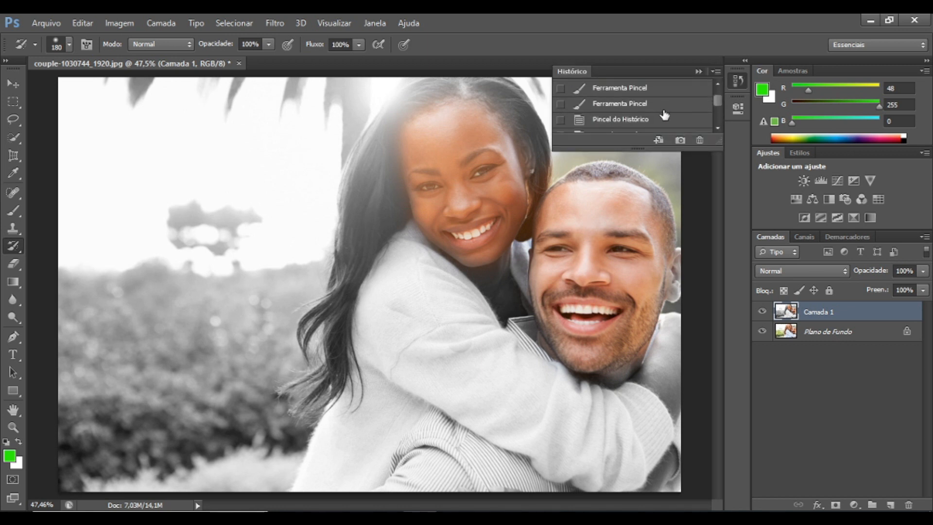
{"action": "left_click", "coordinate": [665, 120]}
{"action": "scroll", "coordinate": [669, 116], "scroll_direction": "down", "scroll_amount": 1}
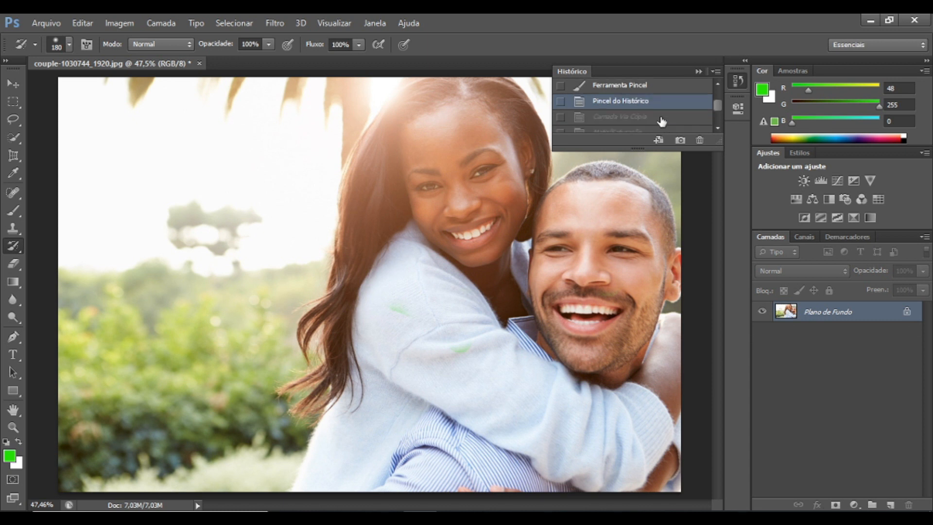
{"action": "left_click", "coordinate": [663, 123]}
{"action": "scroll", "coordinate": [667, 128], "scroll_direction": "down", "scroll_amount": 1}
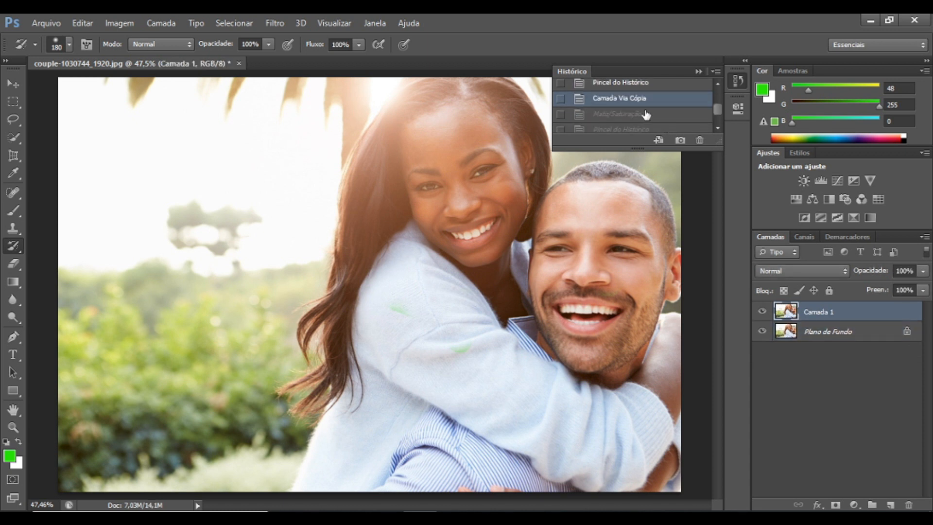
{"action": "left_click", "coordinate": [646, 115]}
{"action": "left_click", "coordinate": [698, 71]}
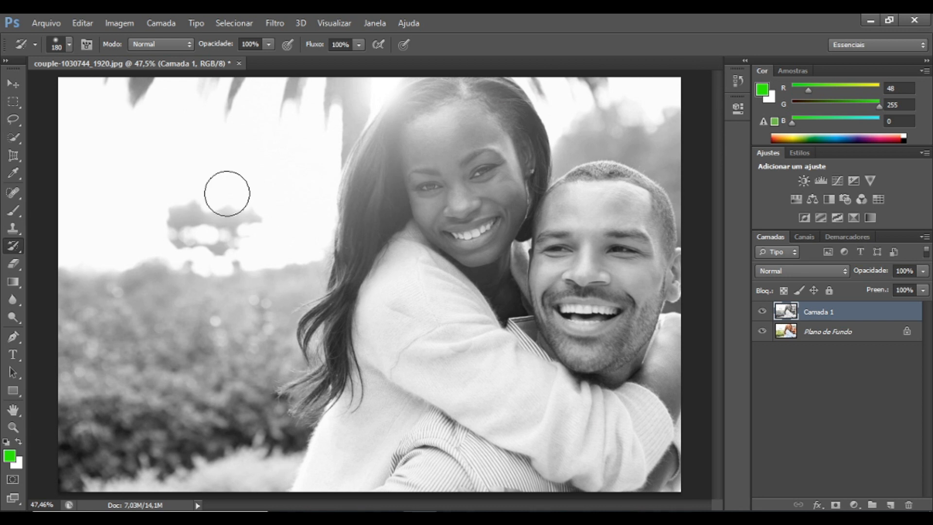
- Select the man's head and neck with the Quick Selection tool
{"action": "left_click", "coordinate": [10, 138]}
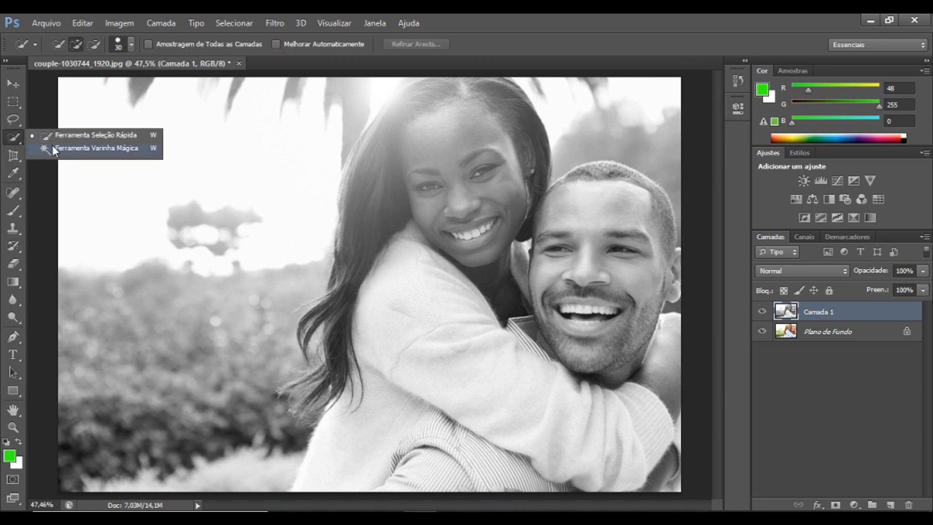
{"action": "left_click", "coordinate": [72, 139]}
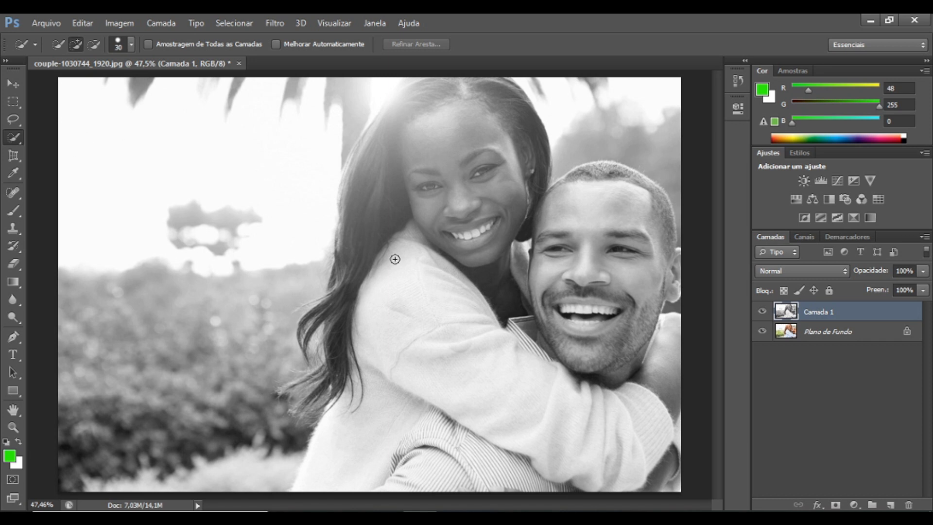
{"action": "mouse_move", "coordinate": [579, 238]}
{"action": "left_mouse_down"}
{"action": "mouse_move", "coordinate": [576, 264]}
{"action": "mouse_move", "coordinate": [561, 248]}
{"action": "mouse_move", "coordinate": [559, 287]}
{"action": "mouse_move", "coordinate": [605, 296]}
{"action": "mouse_move", "coordinate": [591, 338]}
{"action": "mouse_move", "coordinate": [580, 318]}
{"action": "mouse_move", "coordinate": [614, 307]}
{"action": "mouse_move", "coordinate": [591, 271]}
{"action": "mouse_move", "coordinate": [586, 230]}
{"action": "mouse_move", "coordinate": [562, 225]}
{"action": "mouse_move", "coordinate": [550, 240]}
{"action": "left_mouse_up"}
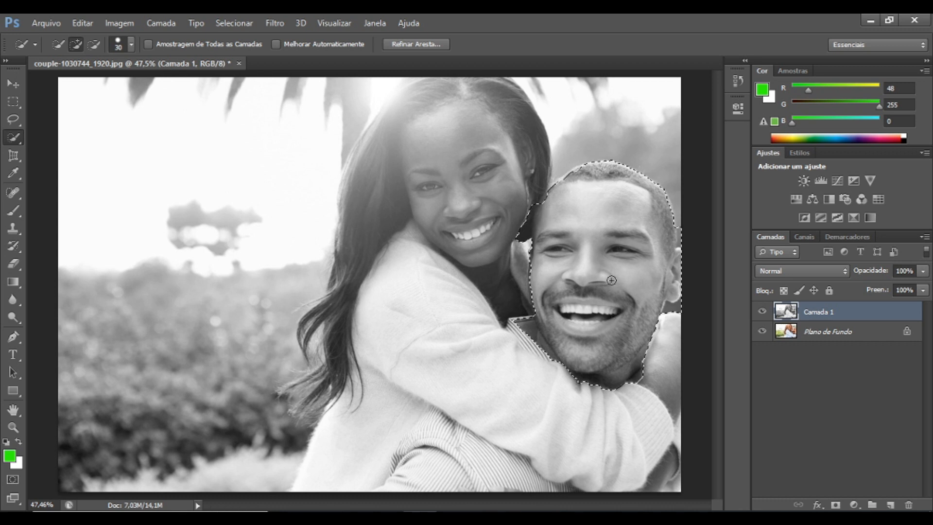
- Paint the original colour back inside the selected area of the man's head with the 180 px History Brush
{"action": "left_click", "coordinate": [17, 246]}
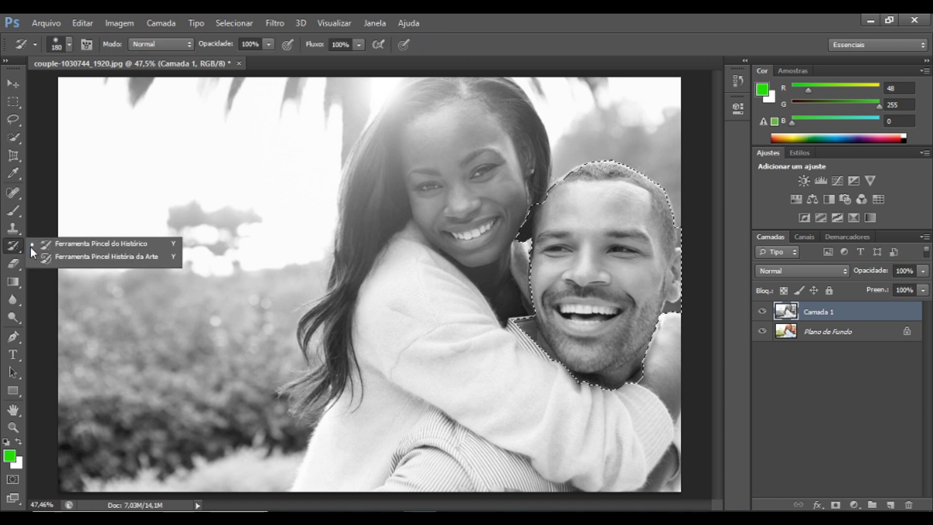
{"action": "left_click", "coordinate": [42, 246]}
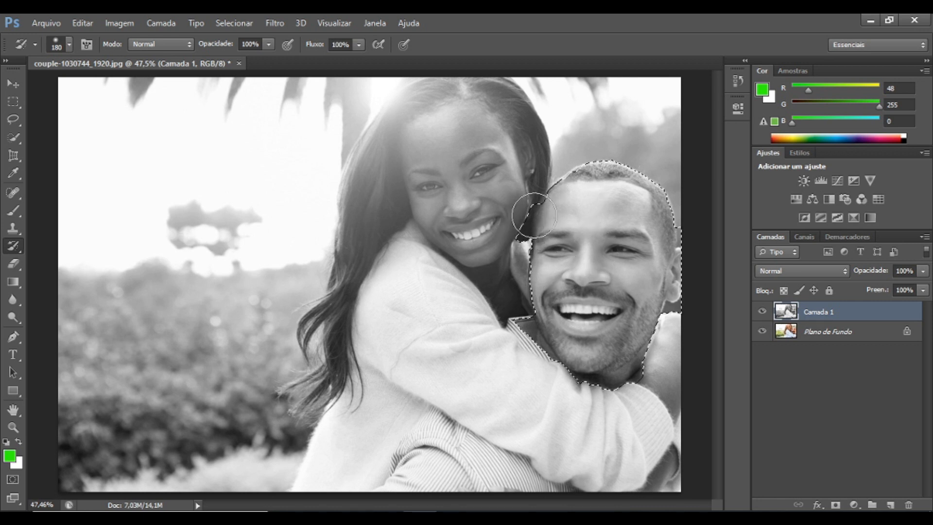
{"action": "left_click_drag", "start_coordinate": [530, 209], "coordinate": [594, 206]}
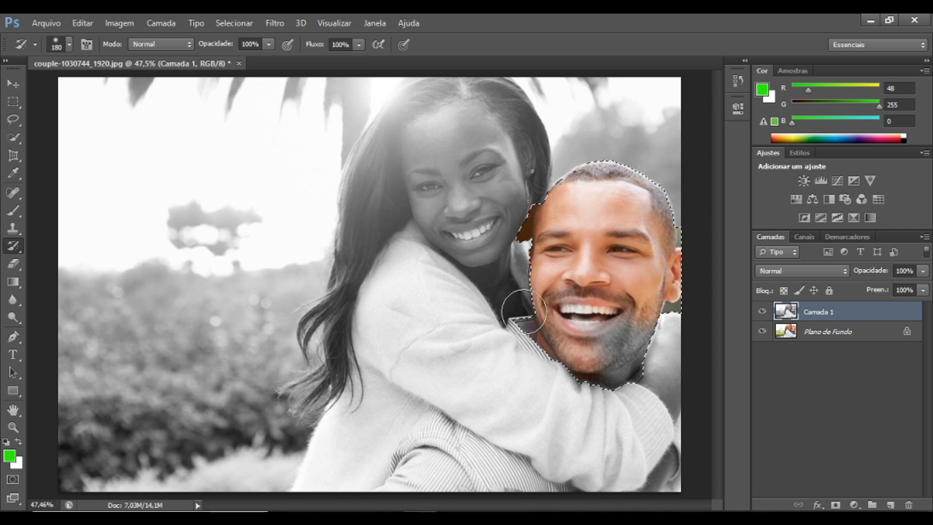
{"action": "mouse_move", "coordinate": [665, 238]}
{"action": "left_mouse_down"}
{"action": "mouse_move", "coordinate": [657, 361]}
{"action": "mouse_move", "coordinate": [589, 362]}
{"action": "left_mouse_up"}
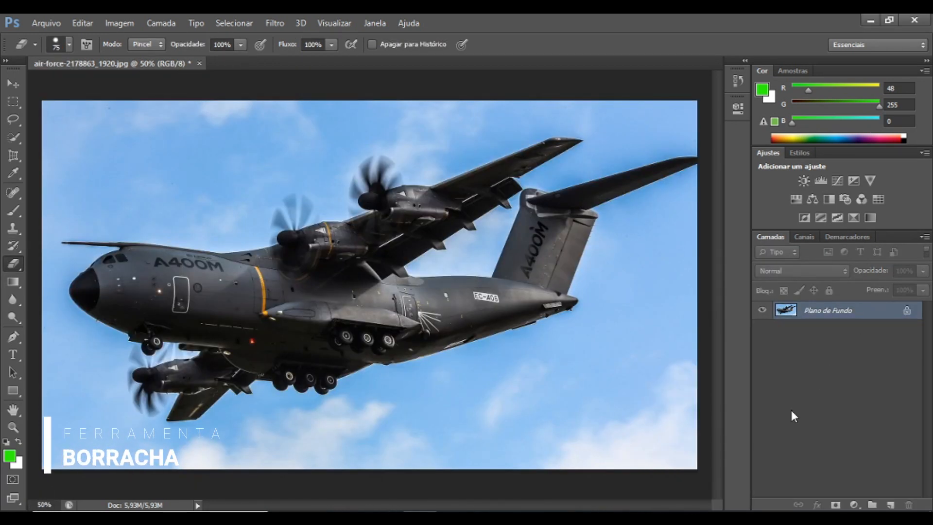
- Scrub over the airplane with the 75 px Eraser and revert the image to its saved state
{"action": "left_click", "coordinate": [9, 266]}
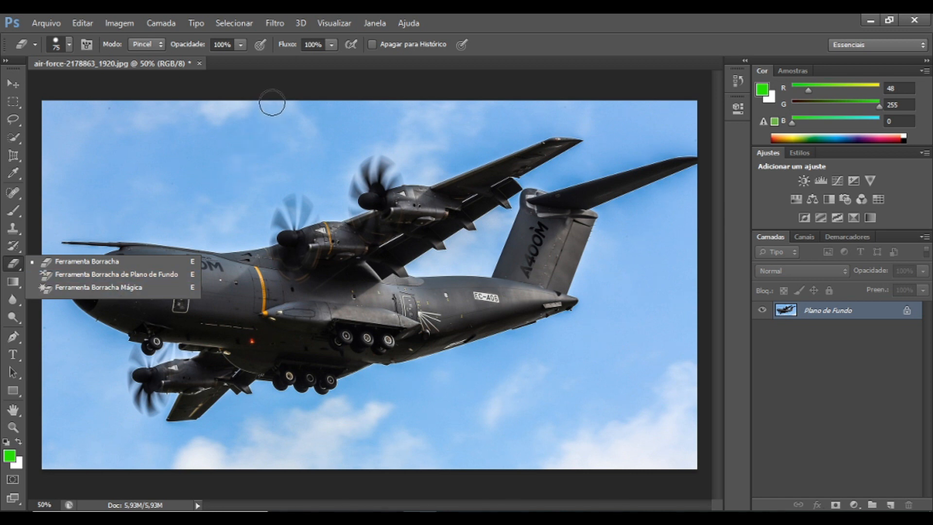
{"action": "left_click", "coordinate": [281, 78]}
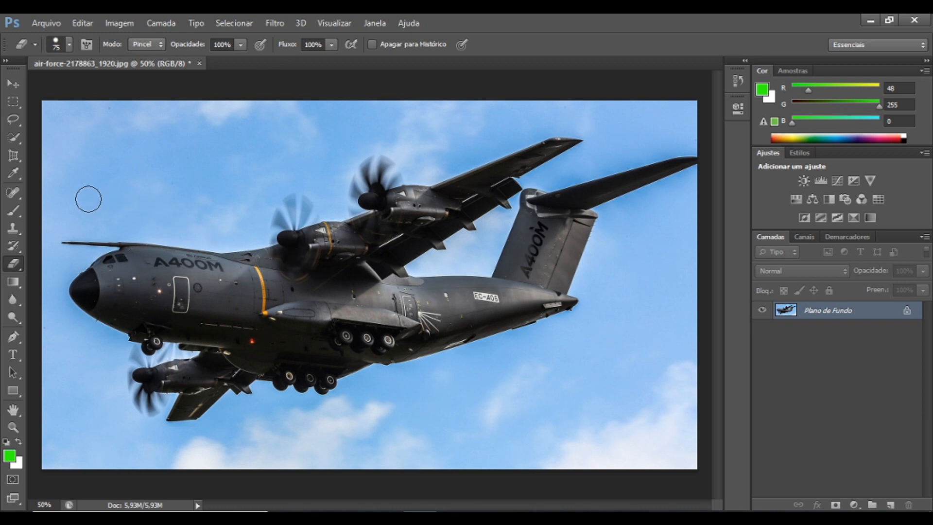
{"action": "mouse_move", "coordinate": [78, 216]}
{"action": "left_mouse_down"}
{"action": "mouse_move", "coordinate": [71, 245]}
{"action": "mouse_move", "coordinate": [104, 244]}
{"action": "mouse_move", "coordinate": [130, 311]}
{"action": "mouse_move", "coordinate": [127, 360]}
{"action": "mouse_move", "coordinate": [175, 284]}
{"action": "mouse_move", "coordinate": [243, 255]}
{"action": "mouse_move", "coordinate": [304, 243]}
{"action": "mouse_move", "coordinate": [340, 214]}
{"action": "mouse_move", "coordinate": [370, 218]}
{"action": "mouse_move", "coordinate": [412, 175]}
{"action": "mouse_move", "coordinate": [286, 209]}
{"action": "mouse_move", "coordinate": [221, 236]}
{"action": "mouse_move", "coordinate": [352, 212]}
{"action": "mouse_move", "coordinate": [490, 221]}
{"action": "left_mouse_up"}
{"action": "mouse_move", "coordinate": [495, 171]}
{"action": "left_mouse_down"}
{"action": "mouse_move", "coordinate": [534, 272]}
{"action": "mouse_move", "coordinate": [457, 333]}
{"action": "mouse_move", "coordinate": [486, 349]}
{"action": "mouse_move", "coordinate": [477, 337]}
{"action": "mouse_move", "coordinate": [454, 388]}
{"action": "mouse_move", "coordinate": [444, 376]}
{"action": "mouse_move", "coordinate": [452, 358]}
{"action": "left_mouse_up"}
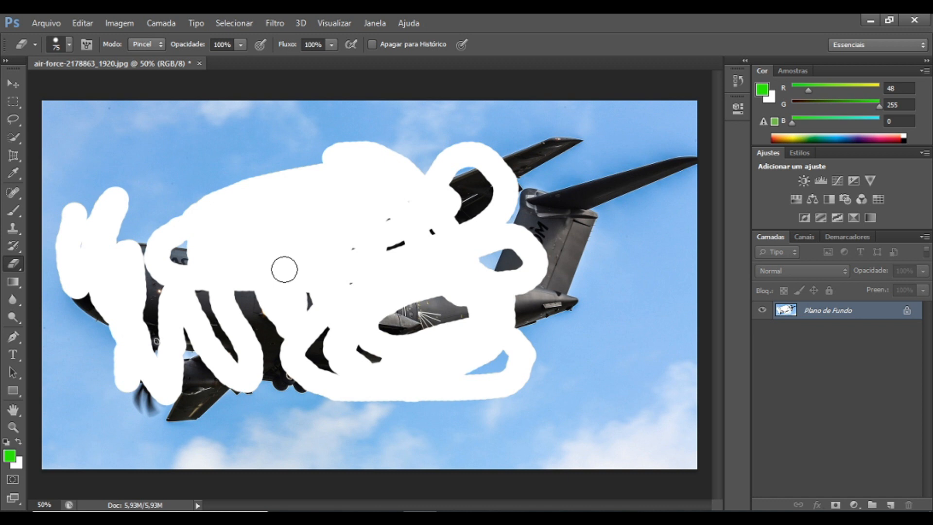
{"action": "mouse_move", "coordinate": [194, 162]}
{"action": "left_mouse_down"}
{"action": "mouse_move", "coordinate": [233, 145]}
{"action": "mouse_move", "coordinate": [250, 163]}
{"action": "mouse_move", "coordinate": [291, 170]}
{"action": "mouse_move", "coordinate": [268, 142]}
{"action": "mouse_move", "coordinate": [395, 141]}
{"action": "mouse_move", "coordinate": [452, 117]}
{"action": "mouse_move", "coordinate": [487, 119]}
{"action": "mouse_move", "coordinate": [503, 149]}
{"action": "mouse_move", "coordinate": [579, 220]}
{"action": "mouse_move", "coordinate": [569, 280]}
{"action": "mouse_move", "coordinate": [519, 346]}
{"action": "mouse_move", "coordinate": [536, 259]}
{"action": "mouse_move", "coordinate": [553, 248]}
{"action": "mouse_move", "coordinate": [527, 260]}
{"action": "mouse_move", "coordinate": [512, 254]}
{"action": "mouse_move", "coordinate": [477, 286]}
{"action": "mouse_move", "coordinate": [469, 271]}
{"action": "mouse_move", "coordinate": [506, 288]}
{"action": "mouse_move", "coordinate": [488, 318]}
{"action": "mouse_move", "coordinate": [406, 319]}
{"action": "left_mouse_up"}
{"action": "key", "text": "F12"}
- Erase the sky above and around the airplane with the 69 px Background Eraser at 50% tolerance and Protect Foreground on
{"action": "key", "text": "shift+e"}
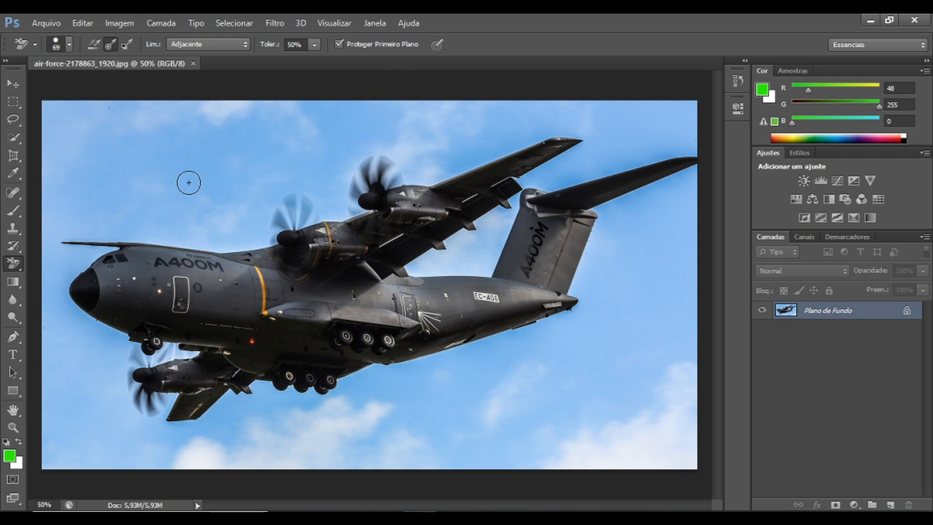
{"action": "mouse_move", "coordinate": [179, 173]}
{"action": "left_mouse_down"}
{"action": "mouse_move", "coordinate": [185, 229]}
{"action": "mouse_move", "coordinate": [205, 167]}
{"action": "mouse_move", "coordinate": [196, 230]}
{"action": "mouse_move", "coordinate": [219, 161]}
{"action": "mouse_move", "coordinate": [196, 186]}
{"action": "mouse_move", "coordinate": [235, 195]}
{"action": "mouse_move", "coordinate": [168, 125]}
{"action": "mouse_move", "coordinate": [189, 177]}
{"action": "mouse_move", "coordinate": [151, 169]}
{"action": "mouse_move", "coordinate": [167, 140]}
{"action": "mouse_move", "coordinate": [156, 182]}
{"action": "left_mouse_up"}
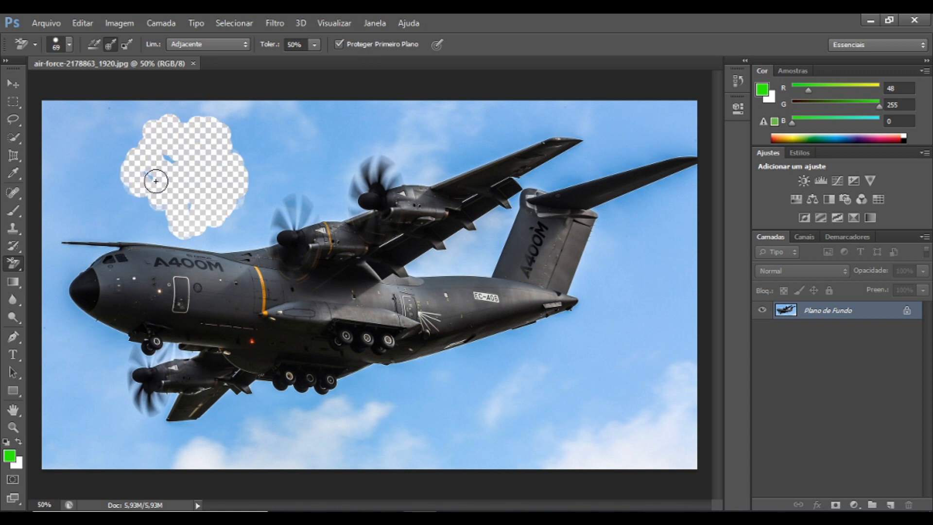
{"action": "left_click_drag", "start_coordinate": [155, 181], "coordinate": [169, 352]}
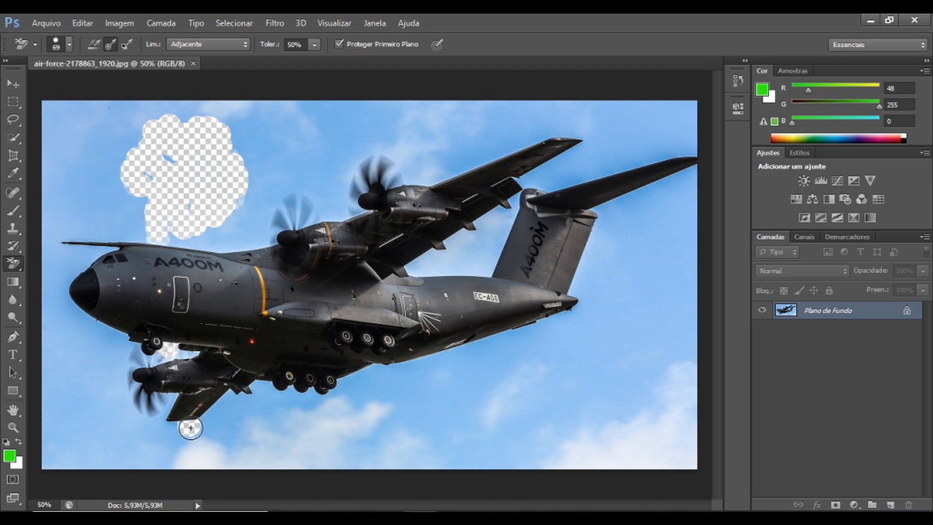
{"action": "mouse_move", "coordinate": [190, 428]}
{"action": "left_mouse_down"}
{"action": "mouse_move", "coordinate": [158, 337]}
{"action": "mouse_move", "coordinate": [164, 278]}
{"action": "mouse_move", "coordinate": [160, 404]}
{"action": "mouse_move", "coordinate": [139, 307]}
{"action": "mouse_move", "coordinate": [148, 437]}
{"action": "mouse_move", "coordinate": [136, 313]}
{"action": "mouse_move", "coordinate": [156, 389]}
{"action": "mouse_move", "coordinate": [106, 307]}
{"action": "mouse_move", "coordinate": [119, 391]}
{"action": "mouse_move", "coordinate": [98, 258]}
{"action": "mouse_move", "coordinate": [84, 307]}
{"action": "mouse_move", "coordinate": [126, 253]}
{"action": "mouse_move", "coordinate": [267, 234]}
{"action": "mouse_move", "coordinate": [321, 201]}
{"action": "mouse_move", "coordinate": [317, 215]}
{"action": "mouse_move", "coordinate": [312, 206]}
{"action": "mouse_move", "coordinate": [363, 177]}
{"action": "mouse_move", "coordinate": [435, 189]}
{"action": "mouse_move", "coordinate": [375, 174]}
{"action": "mouse_move", "coordinate": [211, 197]}
{"action": "mouse_move", "coordinate": [212, 207]}
{"action": "mouse_move", "coordinate": [322, 193]}
{"action": "mouse_move", "coordinate": [330, 167]}
{"action": "mouse_move", "coordinate": [211, 189]}
{"action": "mouse_move", "coordinate": [221, 171]}
{"action": "mouse_move", "coordinate": [265, 160]}
{"action": "mouse_move", "coordinate": [378, 154]}
{"action": "mouse_move", "coordinate": [185, 213]}
{"action": "mouse_move", "coordinate": [257, 190]}
{"action": "mouse_move", "coordinate": [269, 210]}
{"action": "mouse_move", "coordinate": [196, 242]}
{"action": "mouse_move", "coordinate": [204, 235]}
{"action": "mouse_move", "coordinate": [144, 224]}
{"action": "mouse_move", "coordinate": [154, 173]}
{"action": "mouse_move", "coordinate": [132, 198]}
{"action": "mouse_move", "coordinate": [142, 232]}
{"action": "mouse_move", "coordinate": [122, 230]}
{"action": "mouse_move", "coordinate": [141, 237]}
{"action": "mouse_move", "coordinate": [105, 233]}
{"action": "mouse_move", "coordinate": [115, 238]}
{"action": "mouse_move", "coordinate": [103, 214]}
{"action": "mouse_move", "coordinate": [62, 206]}
{"action": "mouse_move", "coordinate": [63, 173]}
{"action": "mouse_move", "coordinate": [50, 184]}
{"action": "mouse_move", "coordinate": [123, 196]}
{"action": "mouse_move", "coordinate": [108, 201]}
{"action": "mouse_move", "coordinate": [113, 190]}
{"action": "mouse_move", "coordinate": [95, 183]}
{"action": "mouse_move", "coordinate": [273, 146]}
{"action": "mouse_move", "coordinate": [282, 124]}
{"action": "mouse_move", "coordinate": [433, 147]}
{"action": "mouse_move", "coordinate": [413, 172]}
{"action": "mouse_move", "coordinate": [462, 149]}
{"action": "mouse_move", "coordinate": [507, 153]}
{"action": "mouse_move", "coordinate": [409, 192]}
{"action": "mouse_move", "coordinate": [566, 140]}
{"action": "mouse_move", "coordinate": [532, 121]}
{"action": "mouse_move", "coordinate": [555, 130]}
{"action": "mouse_move", "coordinate": [486, 199]}
{"action": "mouse_move", "coordinate": [470, 196]}
{"action": "mouse_move", "coordinate": [603, 162]}
{"action": "mouse_move", "coordinate": [555, 166]}
{"action": "mouse_move", "coordinate": [415, 270]}
{"action": "mouse_move", "coordinate": [489, 263]}
{"action": "mouse_move", "coordinate": [454, 265]}
{"action": "mouse_move", "coordinate": [495, 237]}
{"action": "left_mouse_up"}
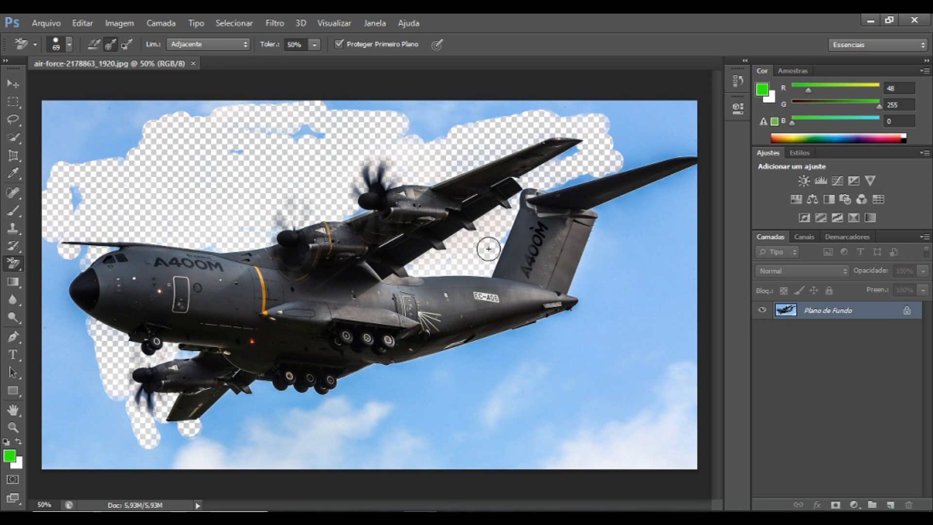
{"action": "mouse_move", "coordinate": [615, 155]}
{"action": "left_mouse_down"}
{"action": "mouse_move", "coordinate": [680, 151]}
{"action": "mouse_move", "coordinate": [675, 124]}
{"action": "mouse_move", "coordinate": [486, 116]}
{"action": "mouse_move", "coordinate": [487, 131]}
{"action": "left_mouse_up"}
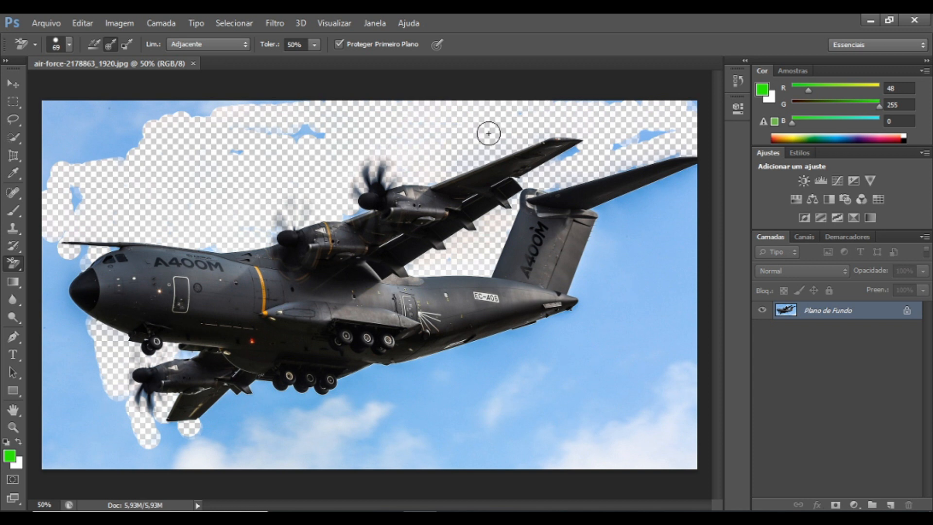
{"action": "mouse_move", "coordinate": [661, 160]}
{"action": "left_mouse_down"}
{"action": "mouse_move", "coordinate": [646, 183]}
{"action": "mouse_move", "coordinate": [666, 257]}
{"action": "left_mouse_up"}
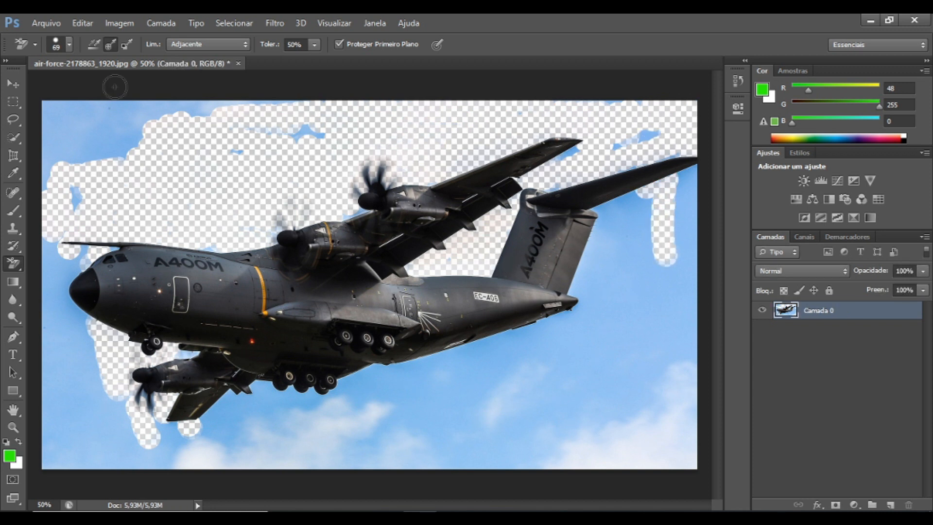
- Enlarge the Background Eraser to 455 px and erase most of the remaining sky below and around the airplane
{"action": "left_click", "coordinate": [70, 45]}
{"action": "left_click_drag", "start_coordinate": [63, 84], "coordinate": [134, 86]}
{"action": "mouse_move", "coordinate": [635, 236]}
{"action": "left_mouse_down"}
{"action": "mouse_move", "coordinate": [634, 287]}
{"action": "mouse_move", "coordinate": [661, 178]}
{"action": "mouse_move", "coordinate": [619, 381]}
{"action": "mouse_move", "coordinate": [614, 342]}
{"action": "mouse_move", "coordinate": [344, 398]}
{"action": "mouse_move", "coordinate": [111, 401]}
{"action": "mouse_move", "coordinate": [299, 400]}
{"action": "mouse_move", "coordinate": [182, 398]}
{"action": "mouse_move", "coordinate": [192, 418]}
{"action": "mouse_move", "coordinate": [238, 443]}
{"action": "mouse_move", "coordinate": [151, 377]}
{"action": "mouse_move", "coordinate": [197, 381]}
{"action": "mouse_move", "coordinate": [89, 400]}
{"action": "mouse_move", "coordinate": [63, 361]}
{"action": "mouse_move", "coordinate": [59, 333]}
{"action": "mouse_move", "coordinate": [67, 371]}
{"action": "mouse_move", "coordinate": [72, 222]}
{"action": "mouse_move", "coordinate": [93, 313]}
{"action": "mouse_move", "coordinate": [88, 377]}
{"action": "mouse_move", "coordinate": [101, 320]}
{"action": "left_mouse_up"}
{"action": "key", "text": "ctrl+z"}
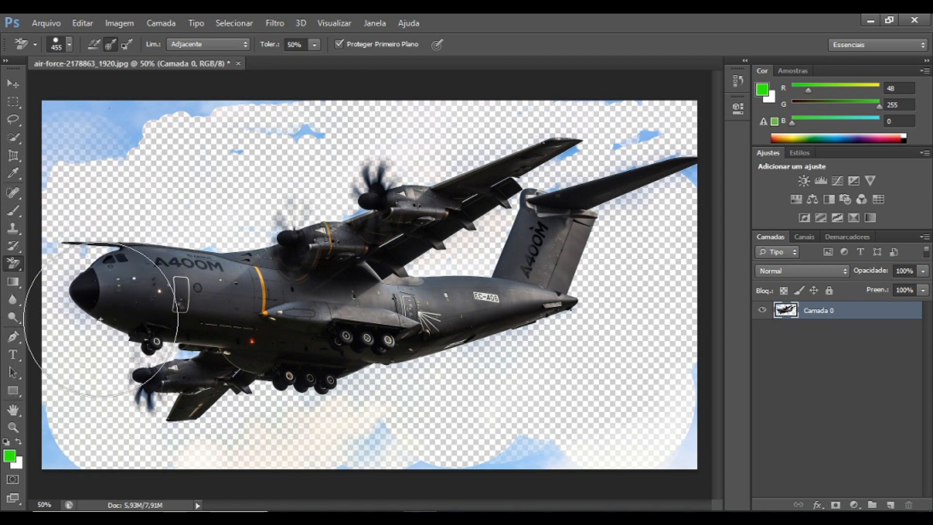
{"action": "left_click_drag", "start_coordinate": [145, 146], "coordinate": [130, 146]}
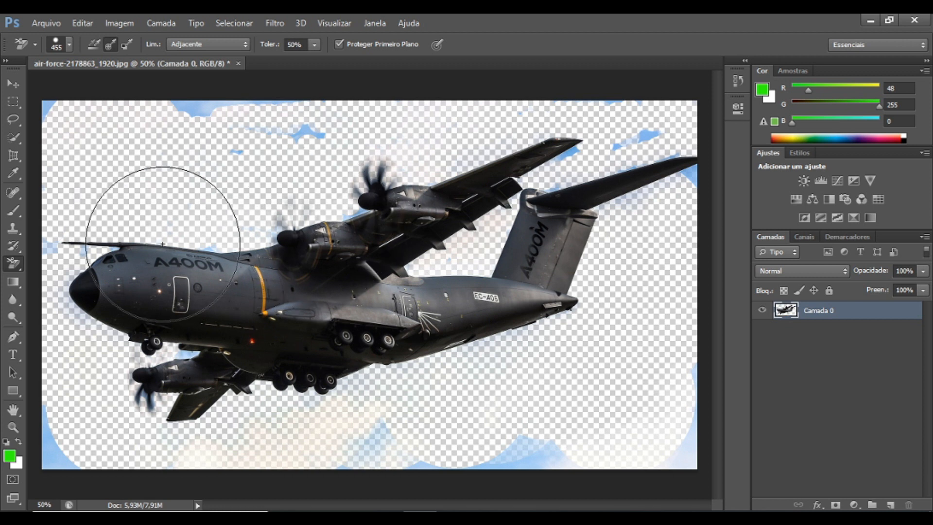
- Set the Background Eraser's tolerance to 43%
{"action": "right_click", "coordinate": [15, 265]}
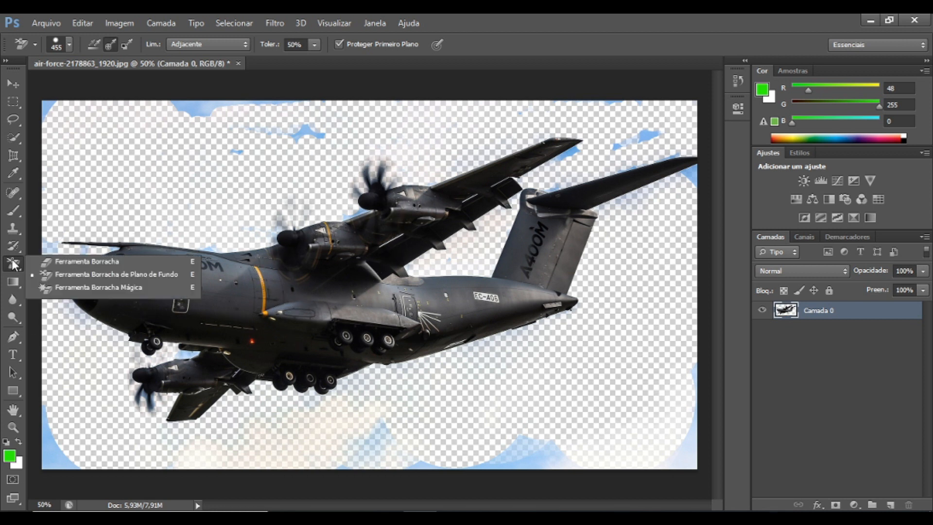
{"action": "left_click", "coordinate": [564, 34]}
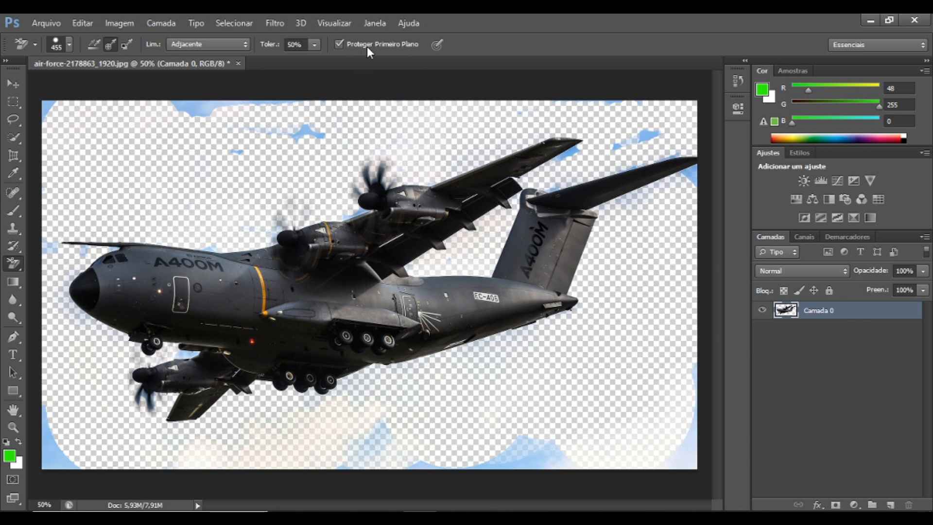
{"action": "left_click", "coordinate": [311, 45]}
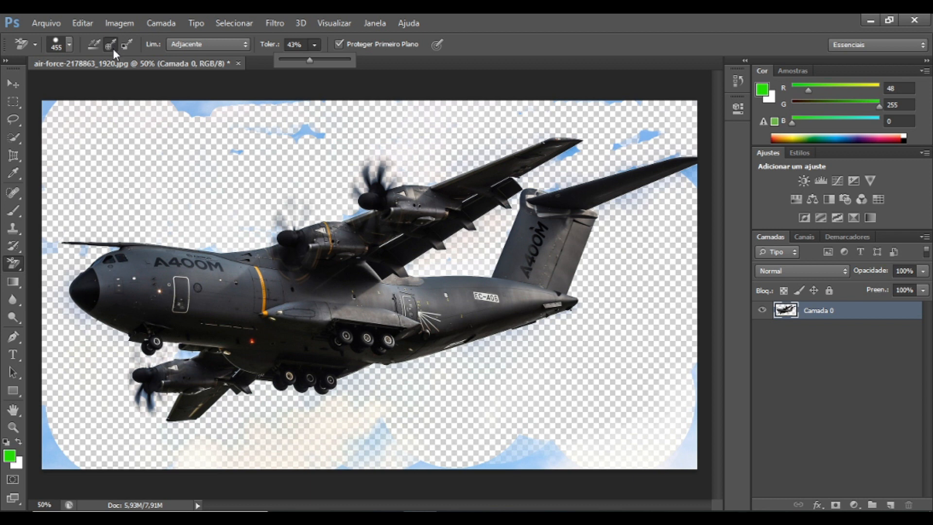
{"action": "left_click", "coordinate": [544, 25]}
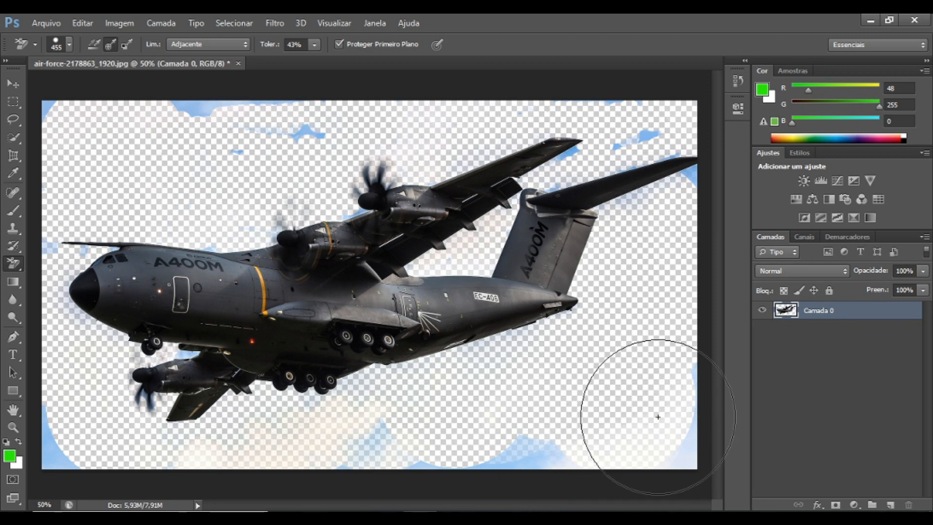
- Revert the airplane photo to its original opening snapshot in the document history
{"action": "left_click", "coordinate": [741, 80]}
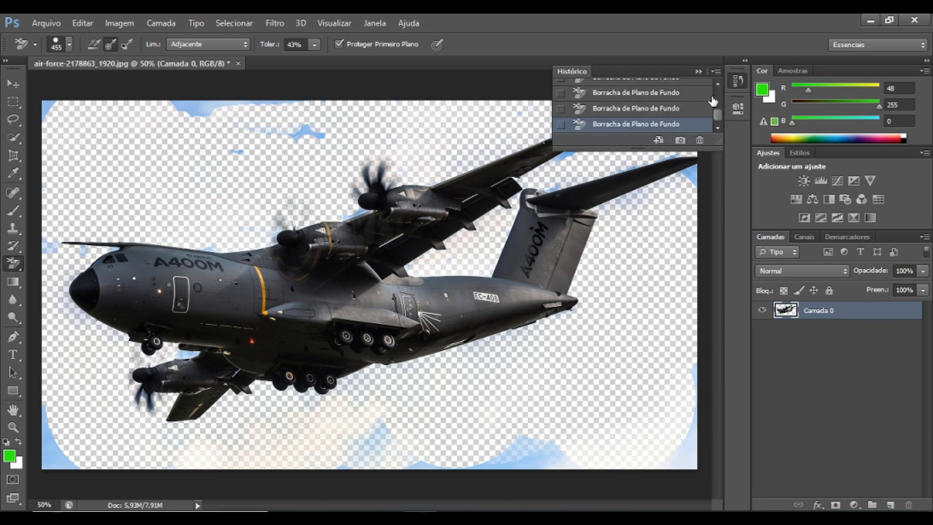
{"action": "left_click_drag", "start_coordinate": [718, 106], "coordinate": [718, 80]}
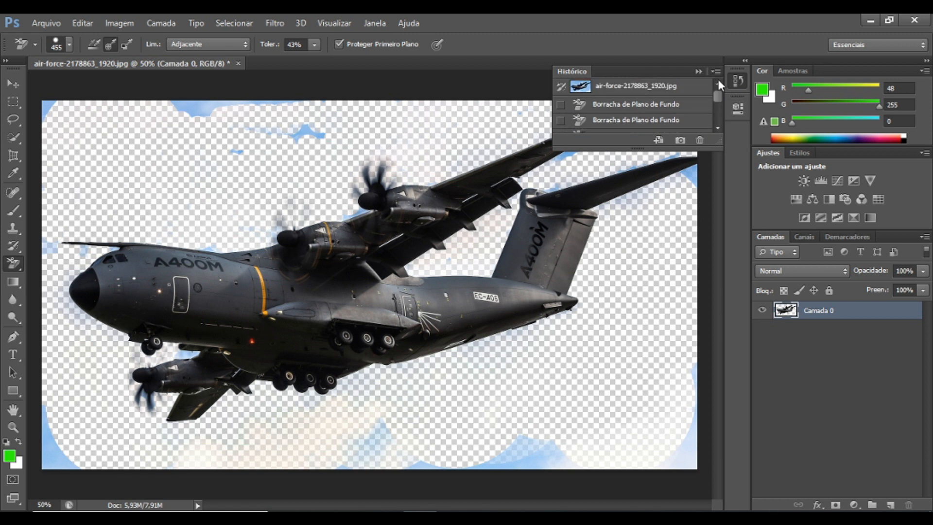
{"action": "left_click", "coordinate": [654, 88]}
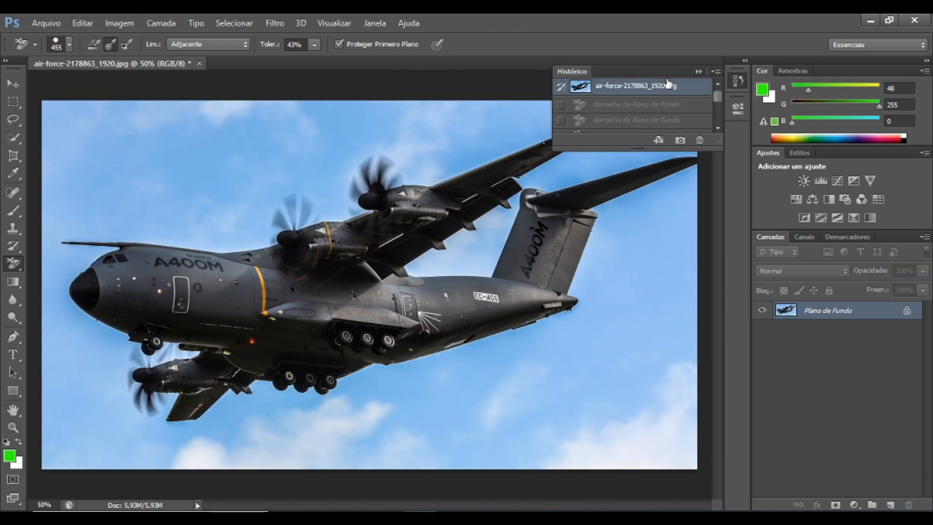
{"action": "left_click", "coordinate": [698, 72]}
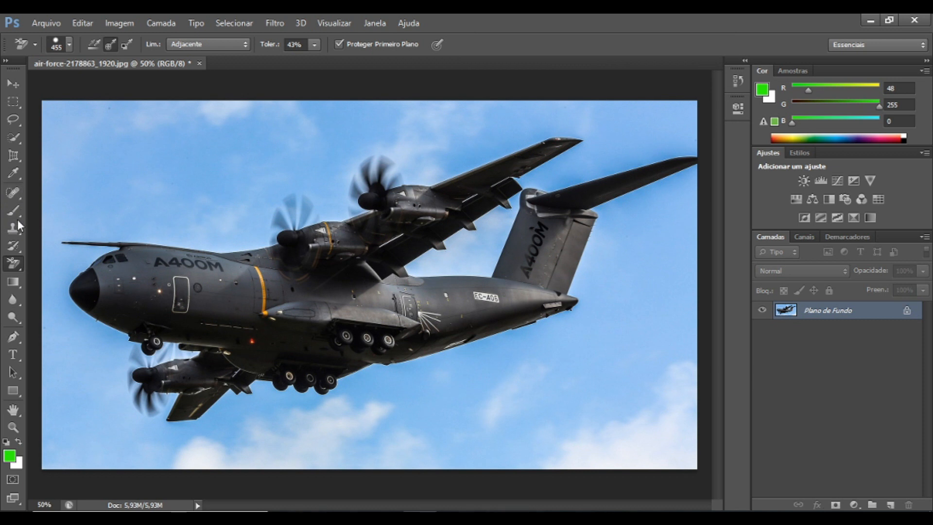
- Erase the blue sky around the airplane, including the gaps near the tail and propellers, with the Magic Eraser at tolerance 32
{"action": "right_click", "coordinate": [16, 267]}
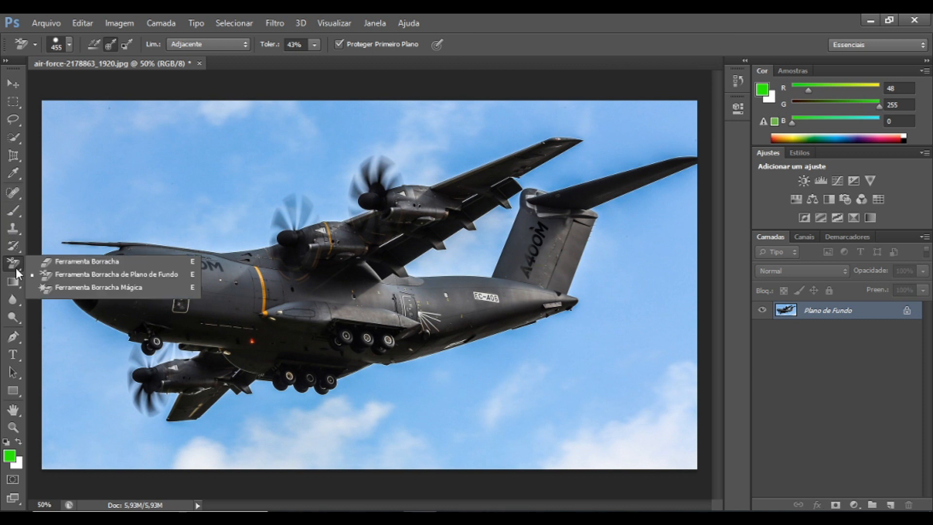
{"action": "left_click", "coordinate": [66, 289]}
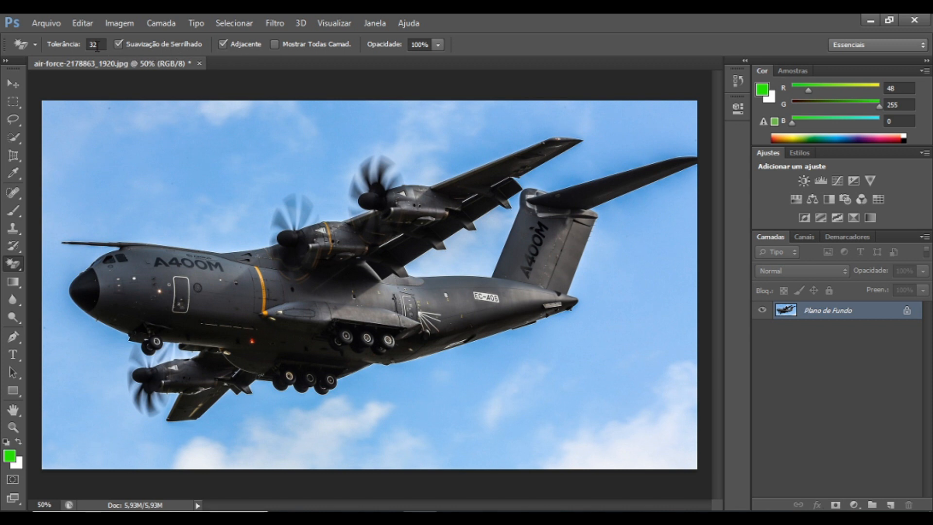
{"action": "left_click", "coordinate": [177, 157]}
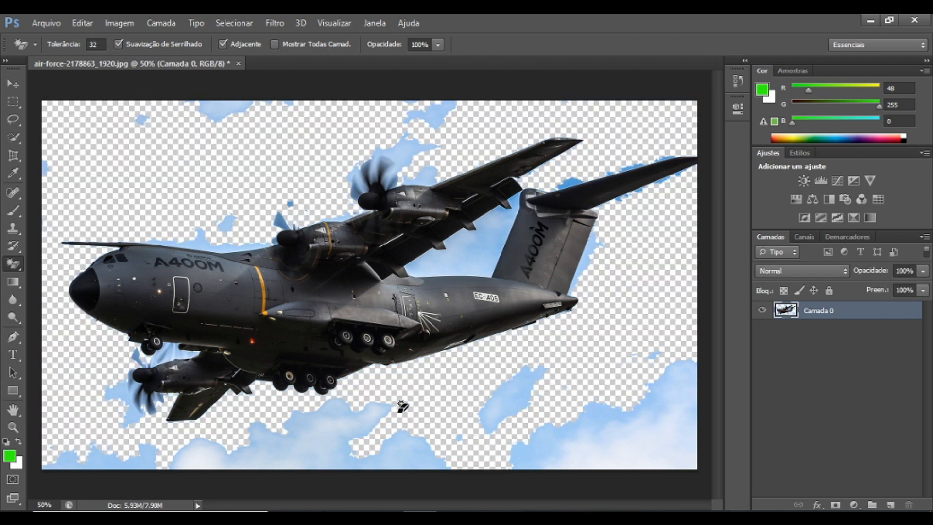
{"action": "left_click", "coordinate": [466, 254]}
{"action": "left_click", "coordinate": [597, 249]}
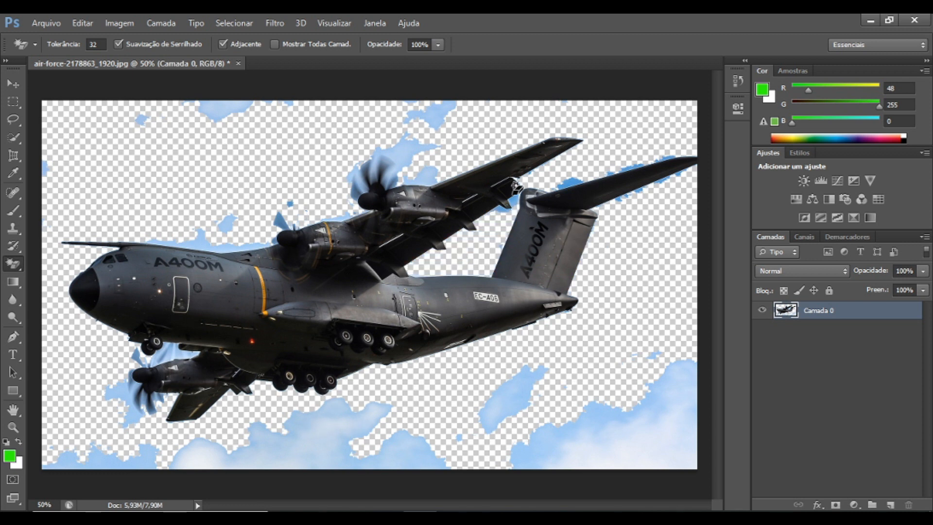
{"action": "left_click", "coordinate": [409, 159]}
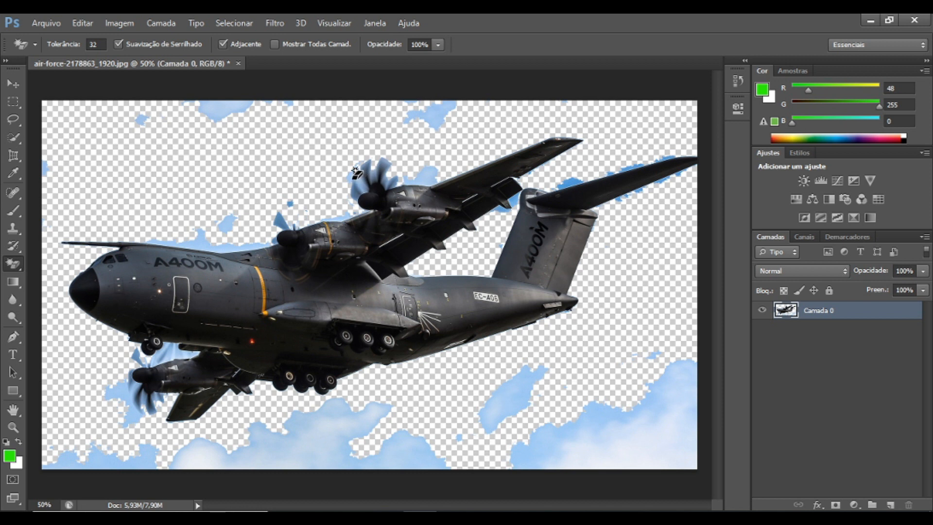
{"action": "left_click", "coordinate": [224, 240]}
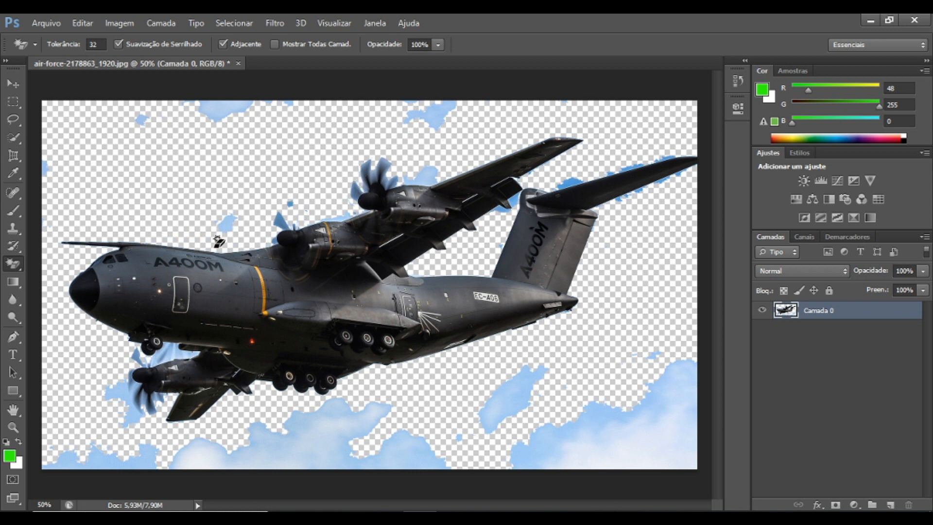
- Erase the larger cloud patches below the airplane and the leftover sky patches above it with the Magic Eraser
{"action": "left_click", "coordinate": [264, 413]}
{"action": "left_click", "coordinate": [526, 384]}
{"action": "left_click", "coordinate": [663, 414]}
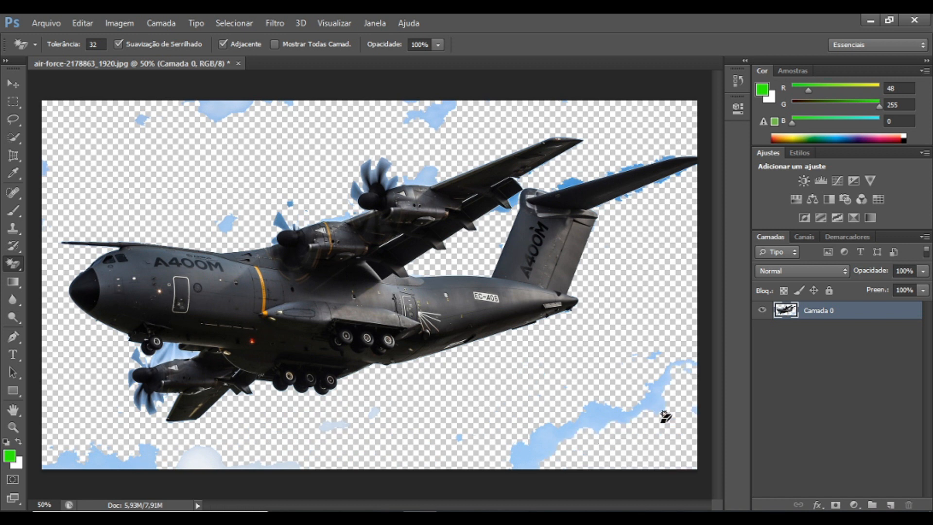
{"action": "left_click", "coordinate": [585, 409]}
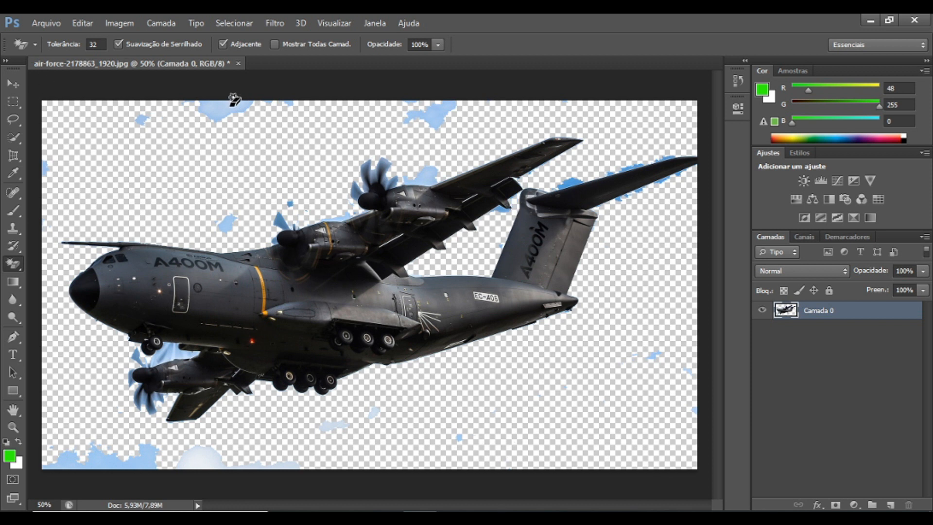
{"action": "left_click", "coordinate": [578, 173]}
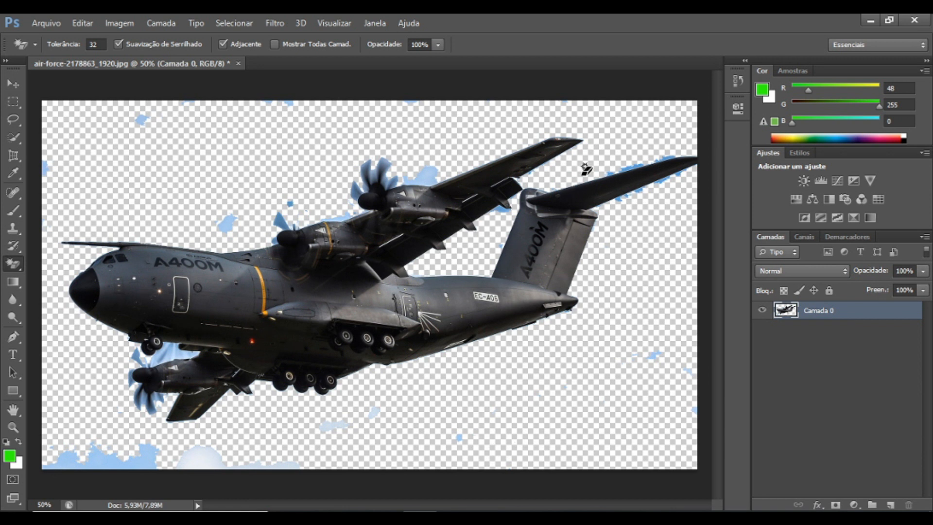
- Try to erase the blue fringe along the tailplane with the Magic Eraser and undo it
{"action": "left_click", "coordinate": [636, 163]}
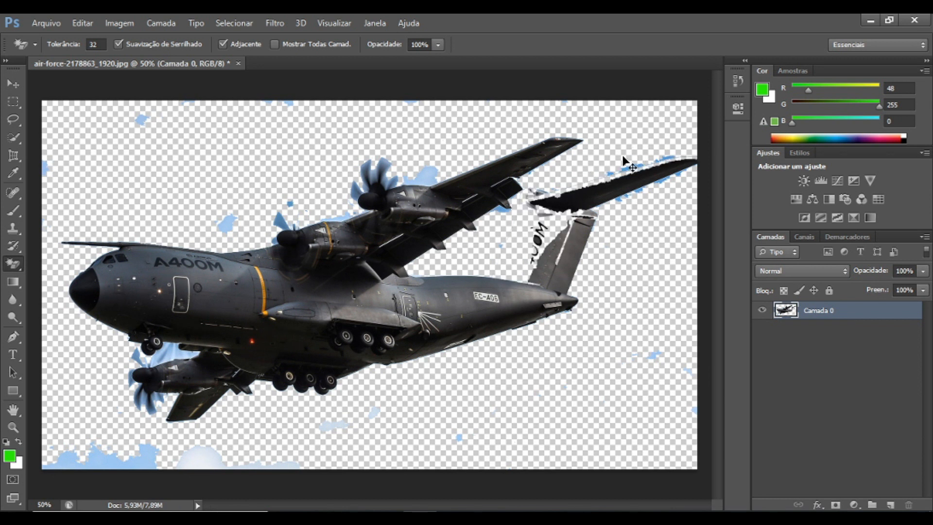
{"action": "key", "text": "ctrl+z"}
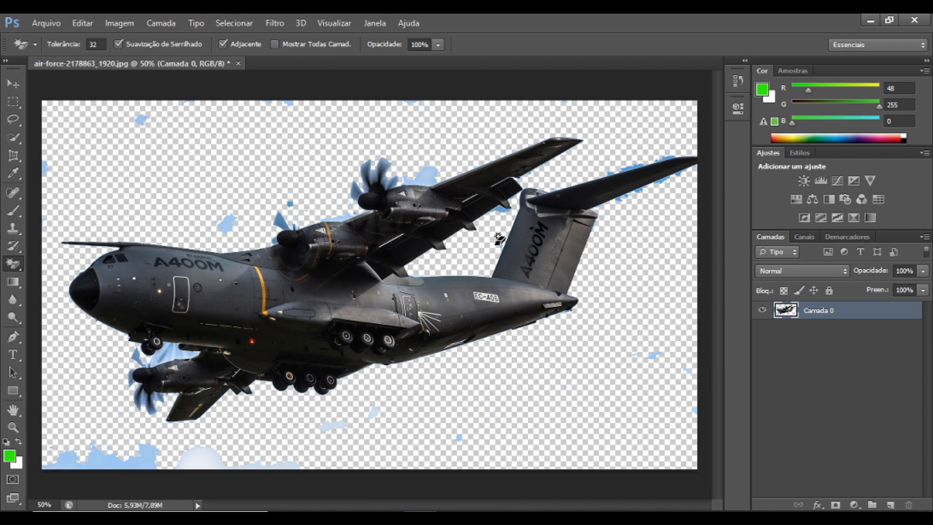